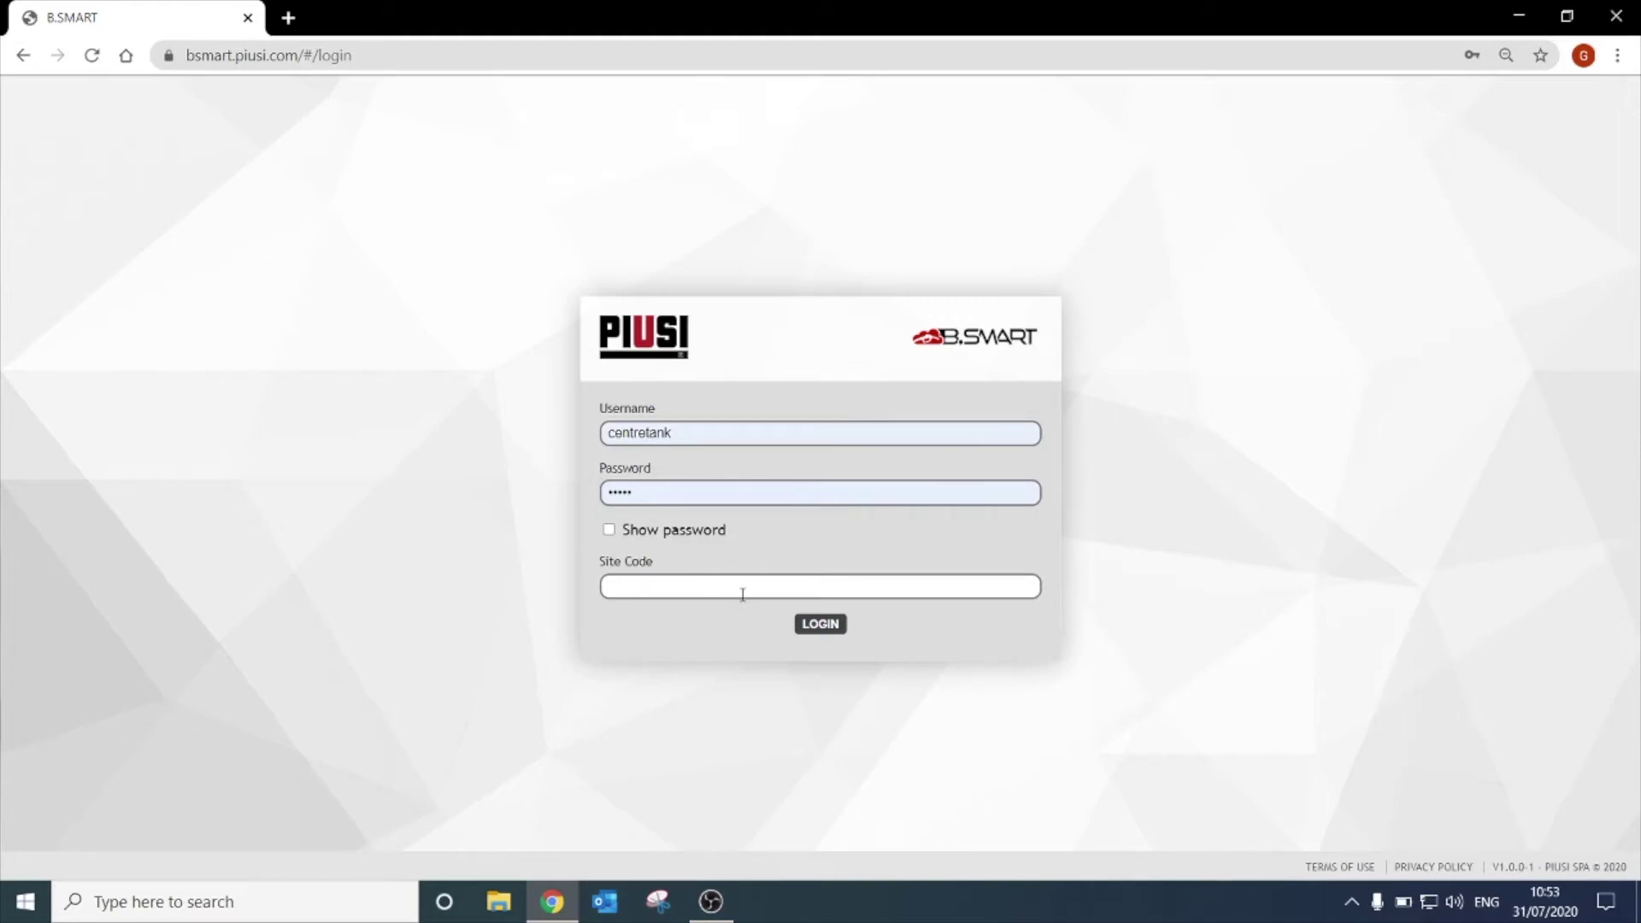
Log into the portal with the saved site code and open the New Driver form.
left_click(742, 595)
left_click(670, 617)
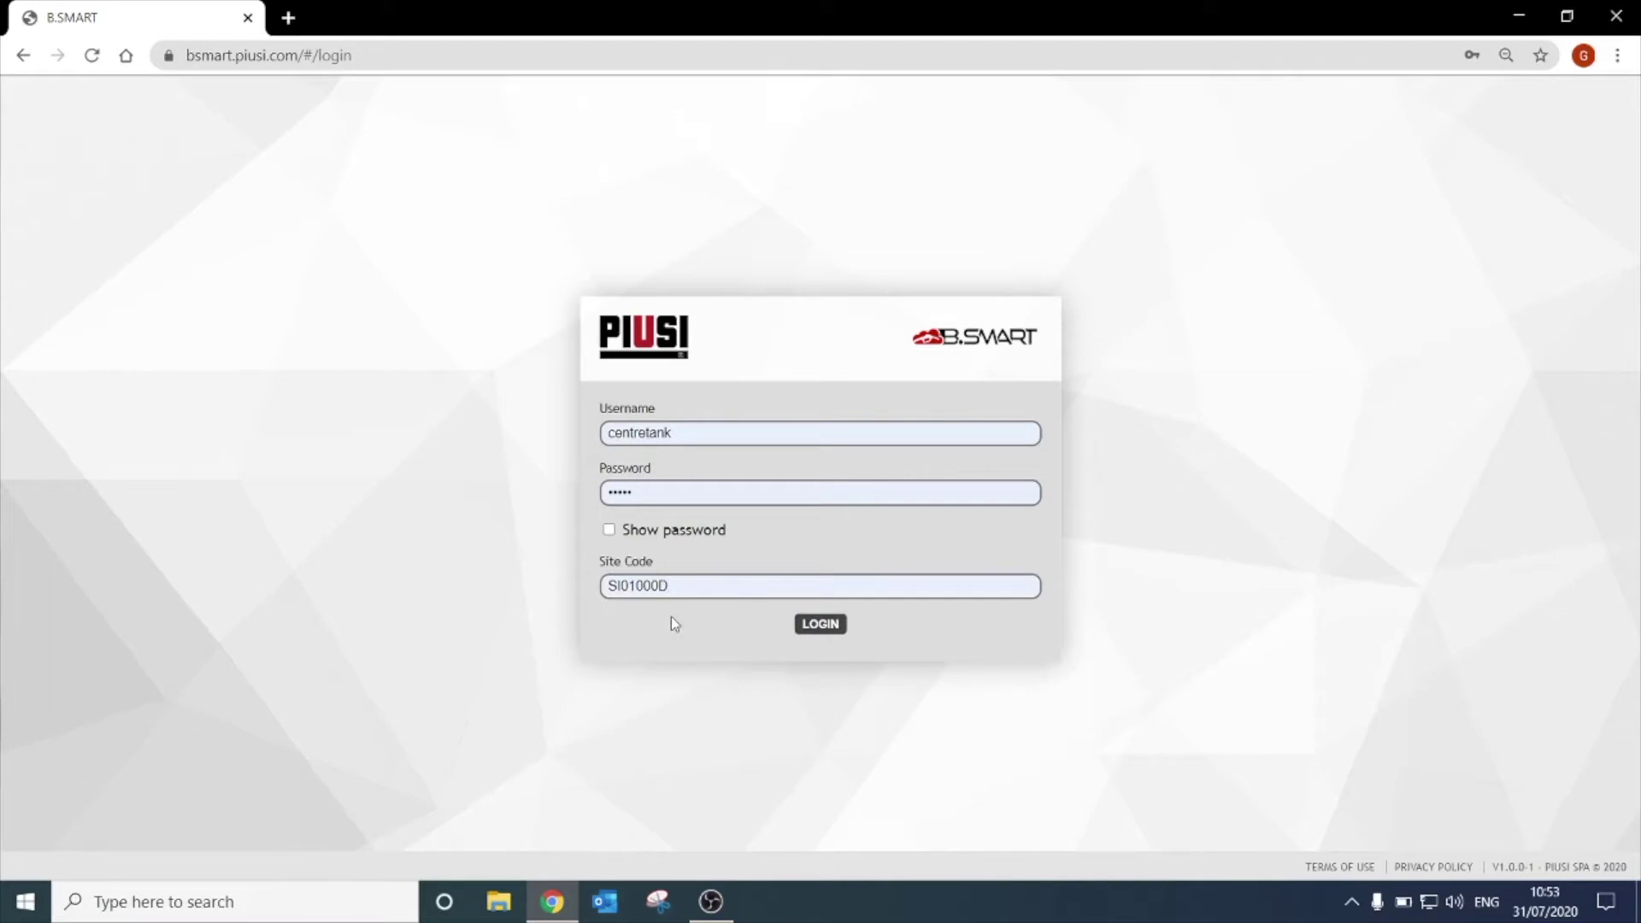
left_click(820, 630)
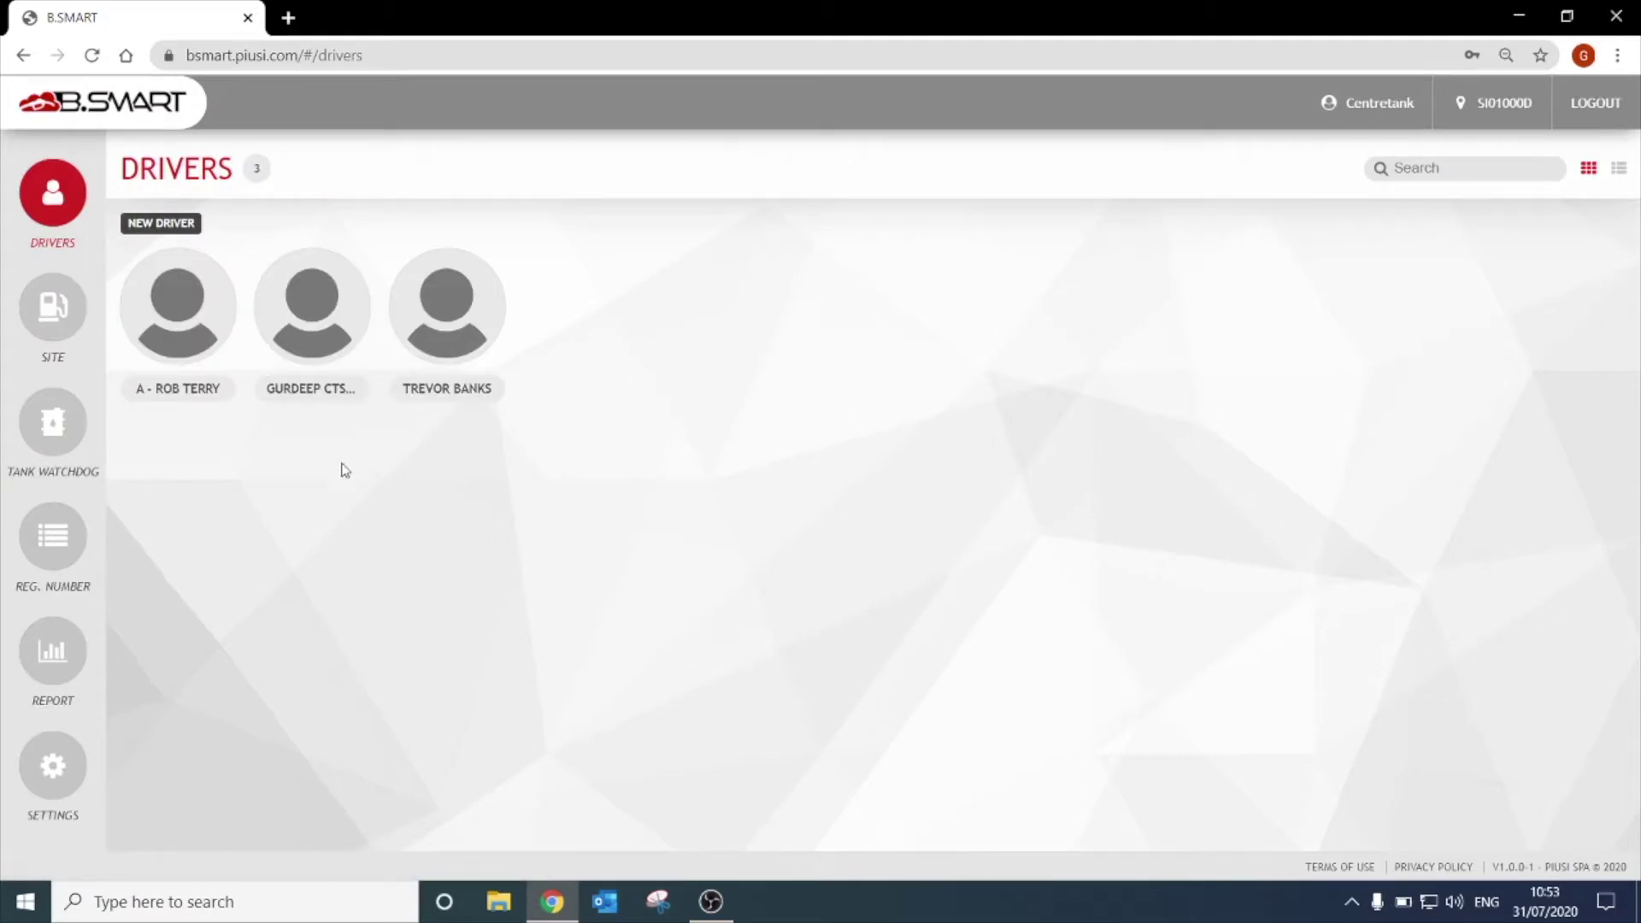
left_click(163, 226)
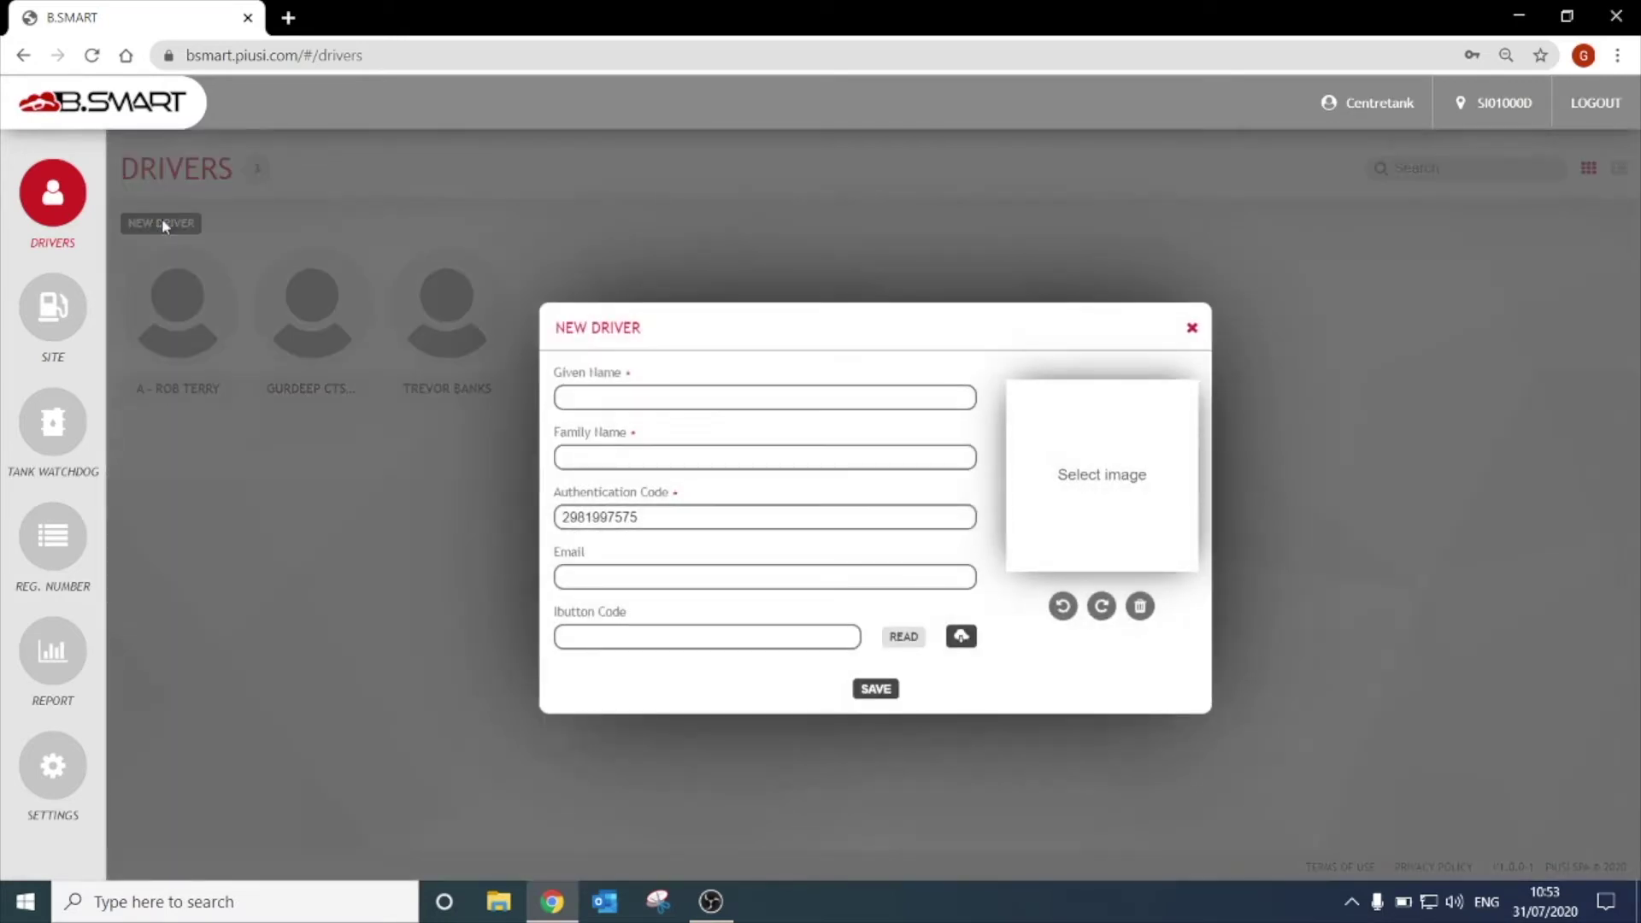
Save a new driver with given name, family name and a replacement authentication code.
left_click(594, 396)
type("Sunil")
left_click(626, 453)
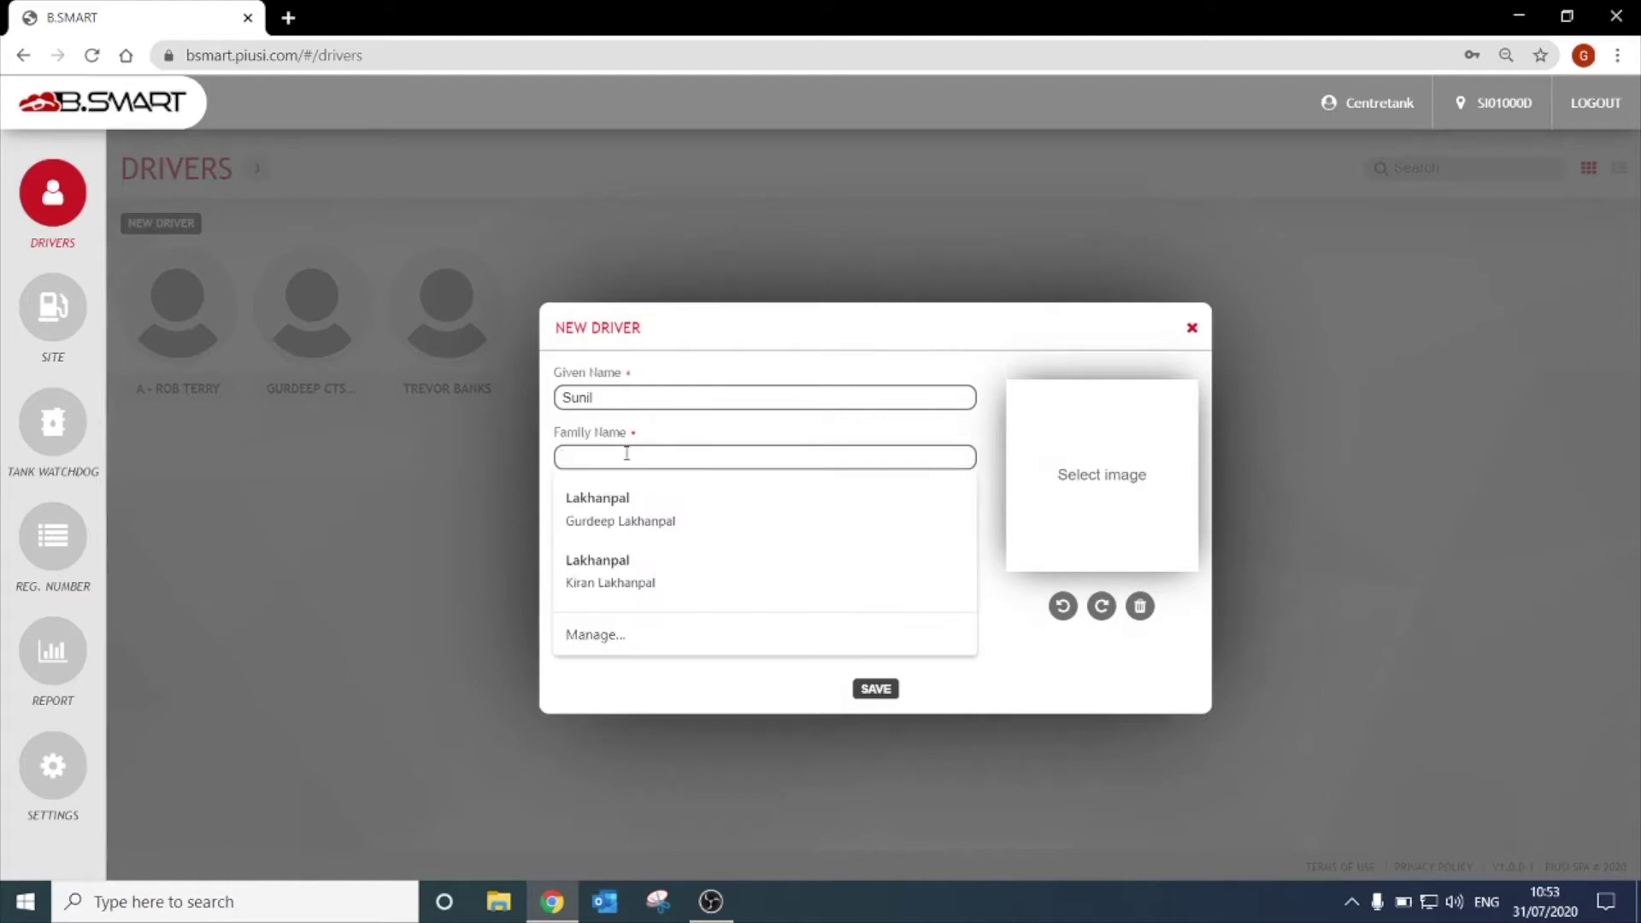
type("cts")
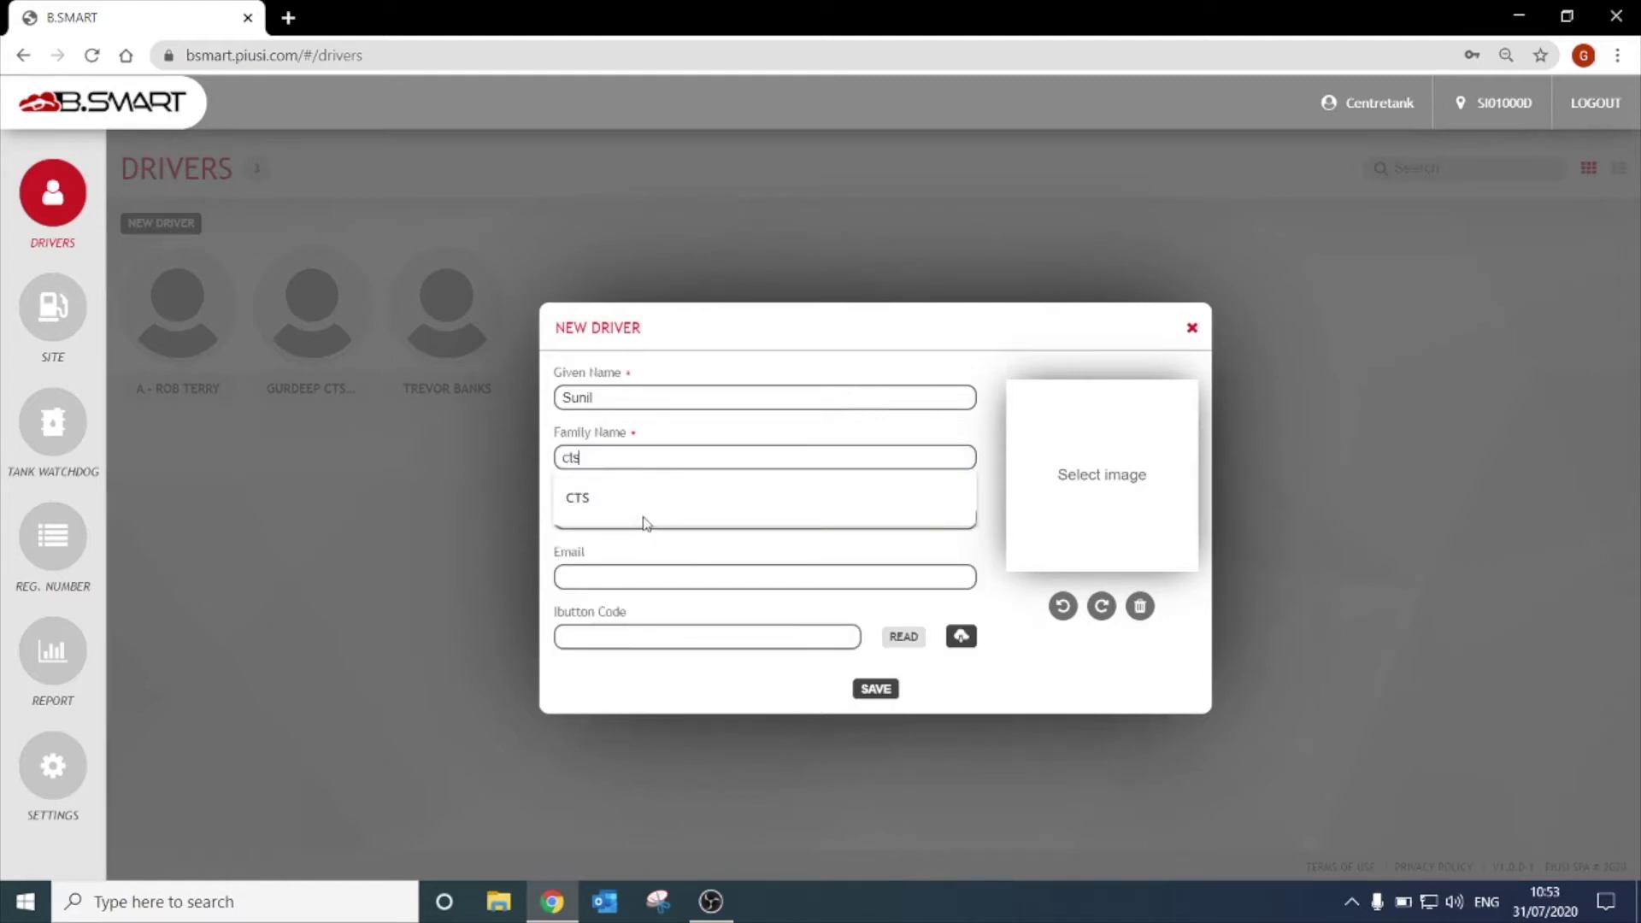
left_click(643, 516)
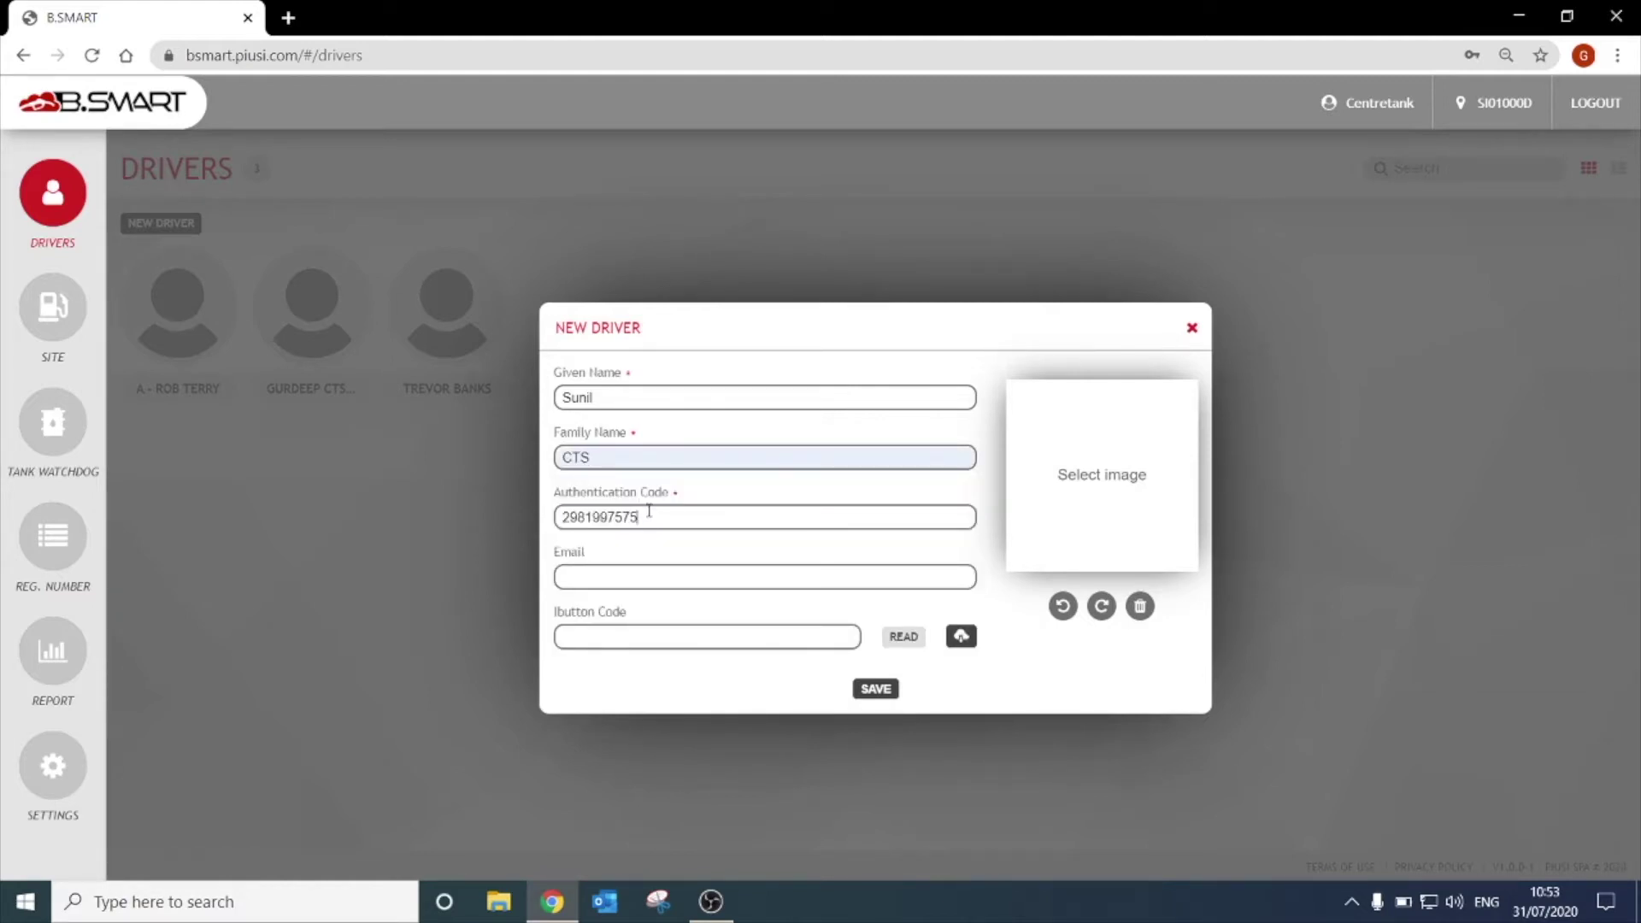
double_click(649, 511)
type("12345")
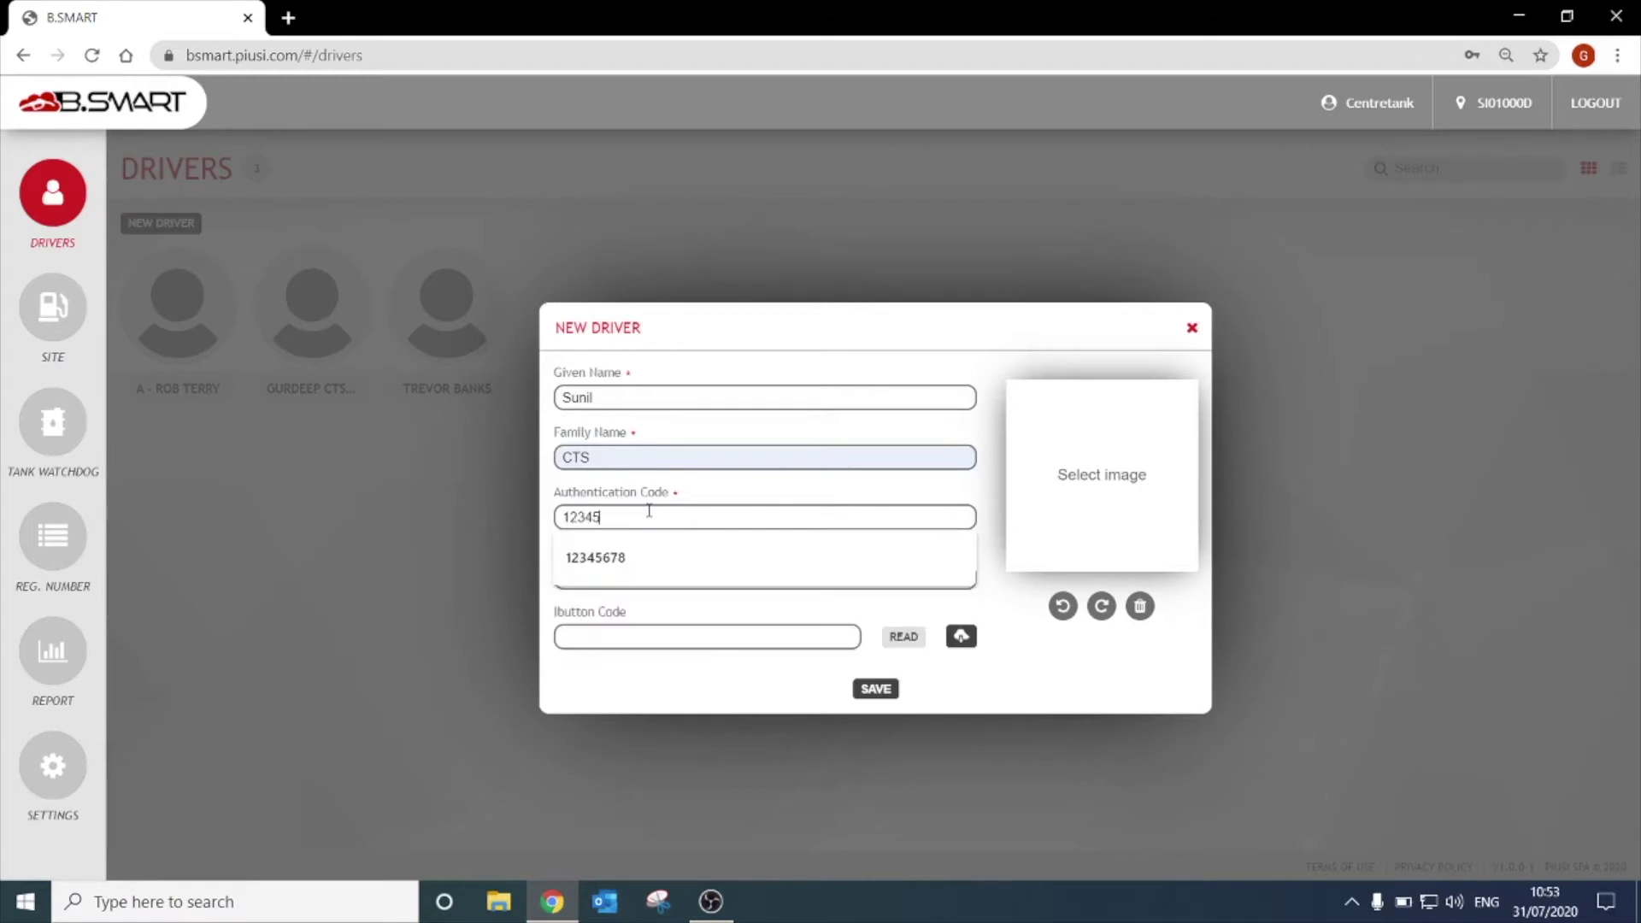
type("678")
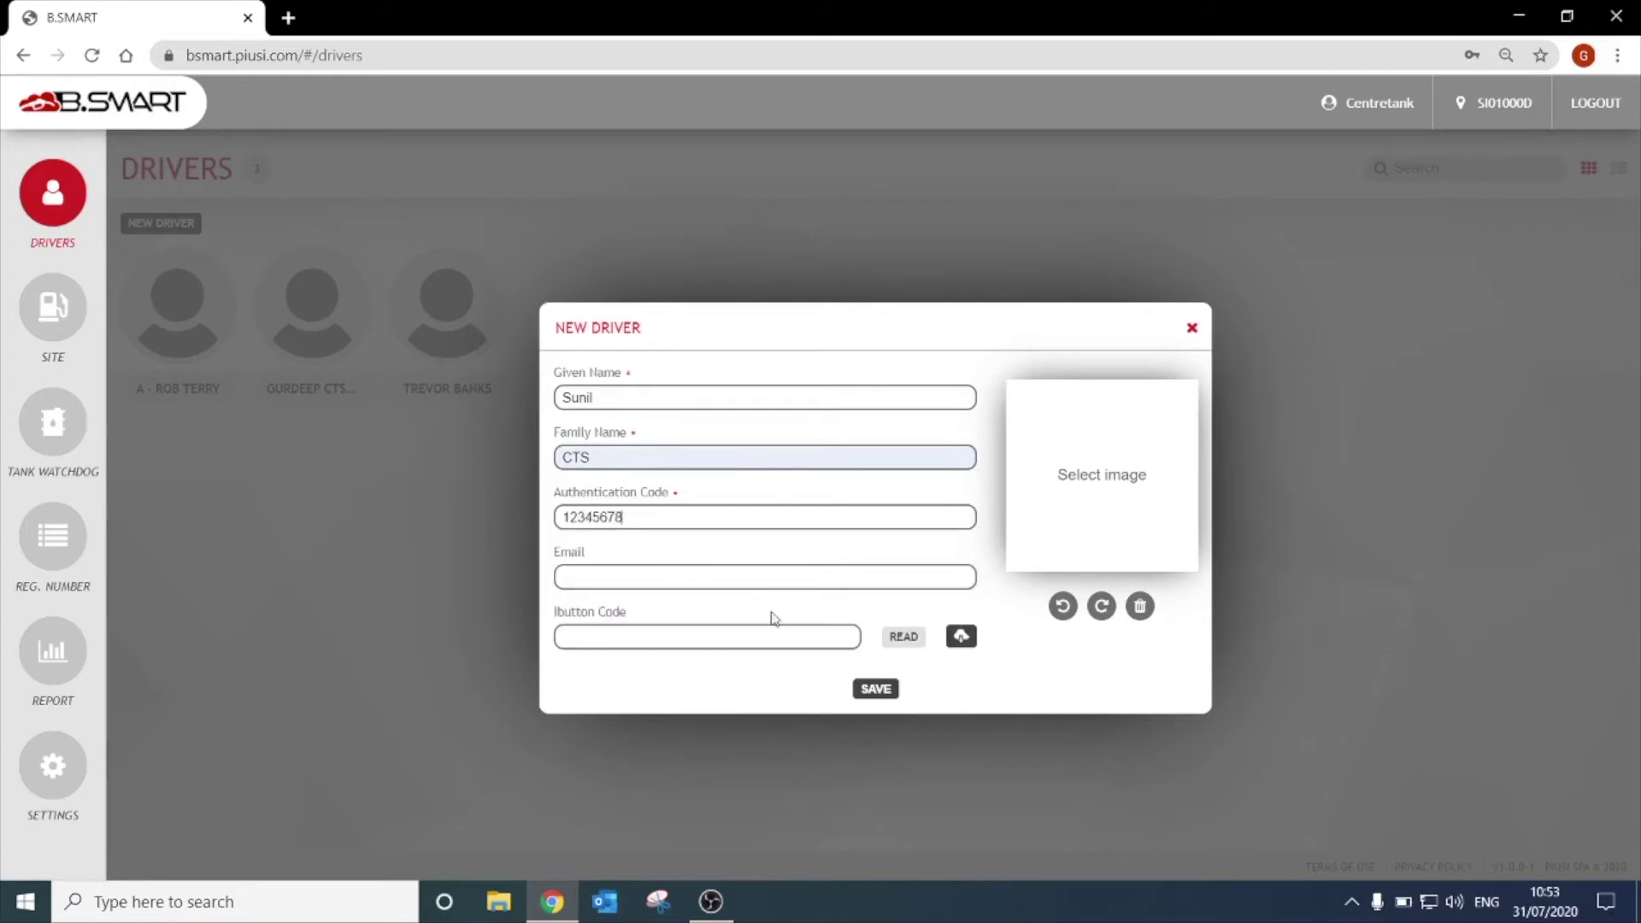
left_click(870, 694)
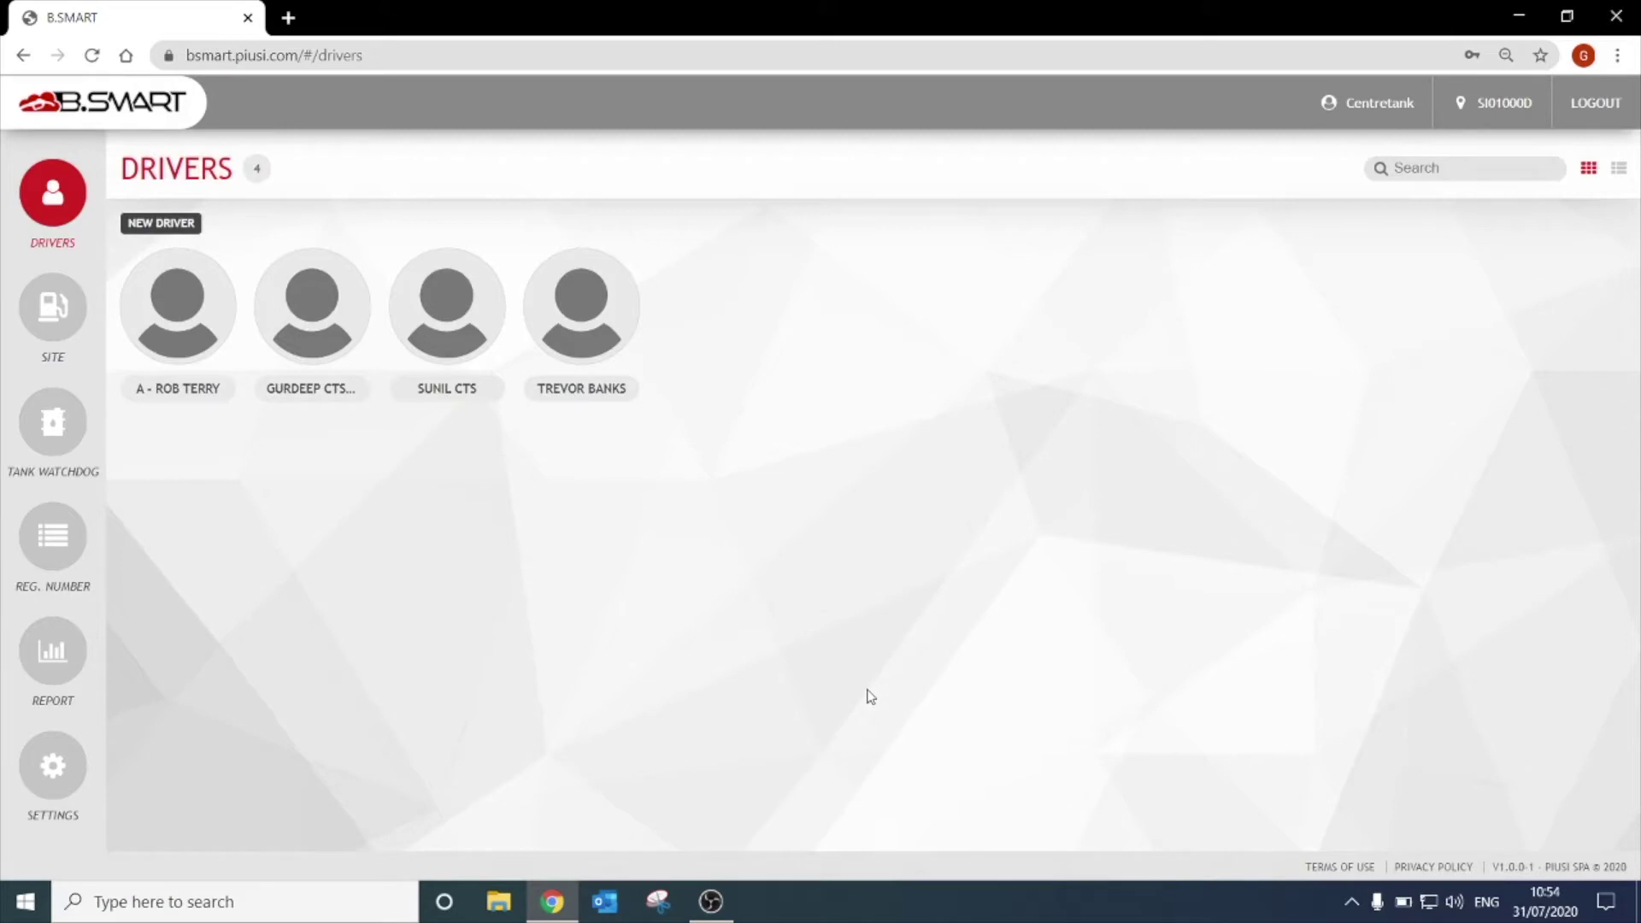
Confirm the Drivers list shows four drivers and go to the Site page.
left_click(51, 310)
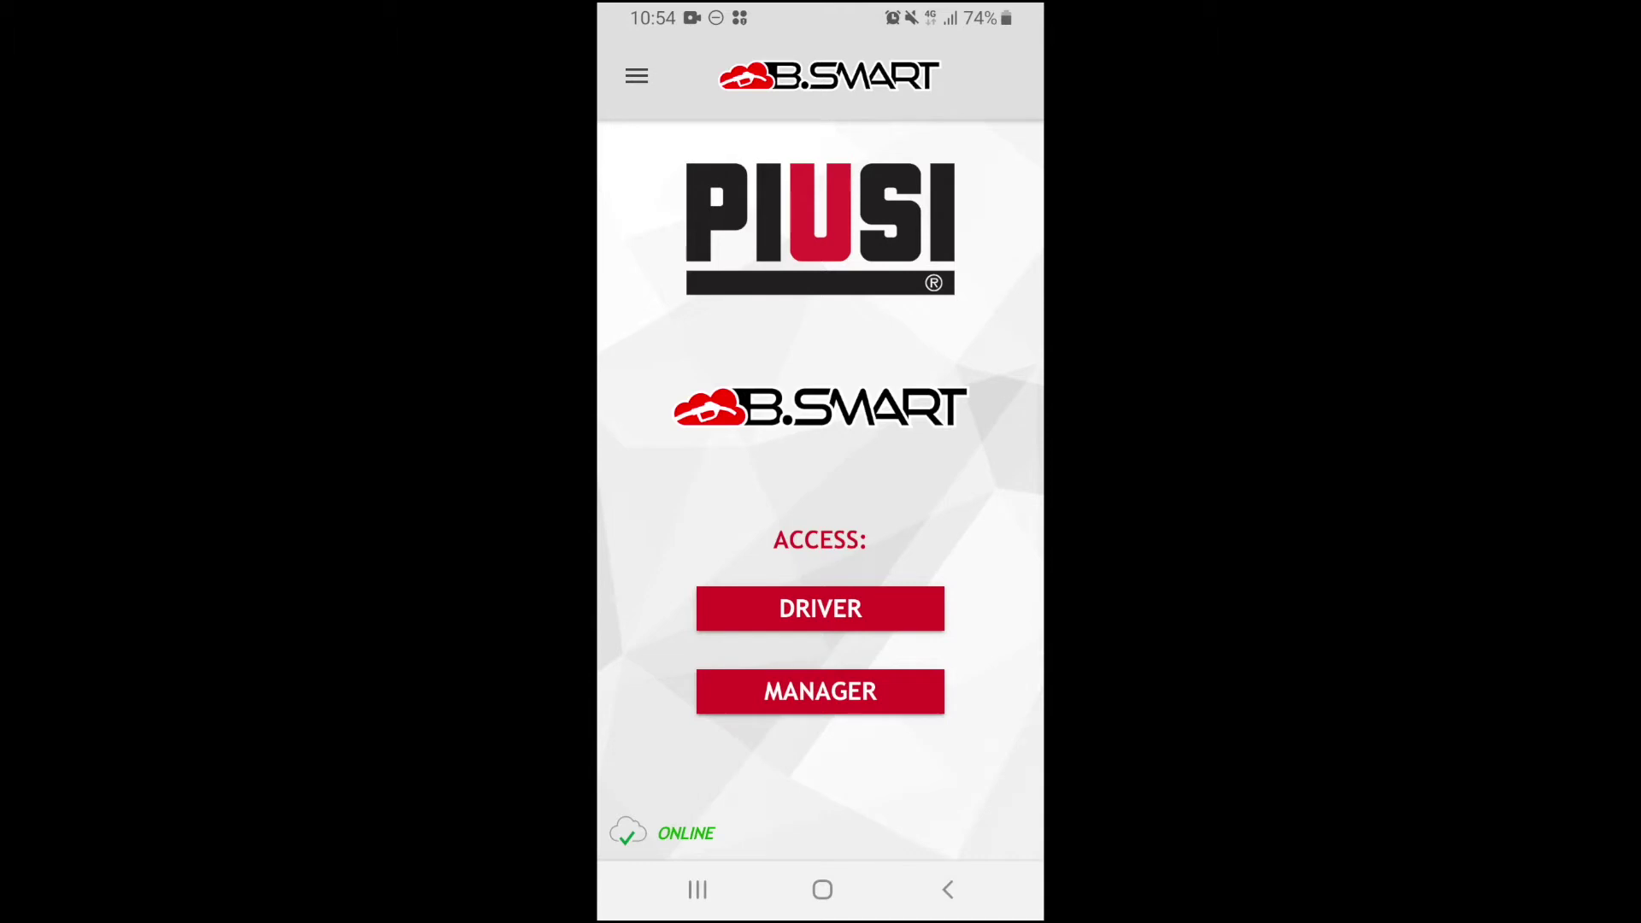
Connect the app to dispenser DemoBSm 19070027 as manager using the manager PIN.
left_click(820, 607)
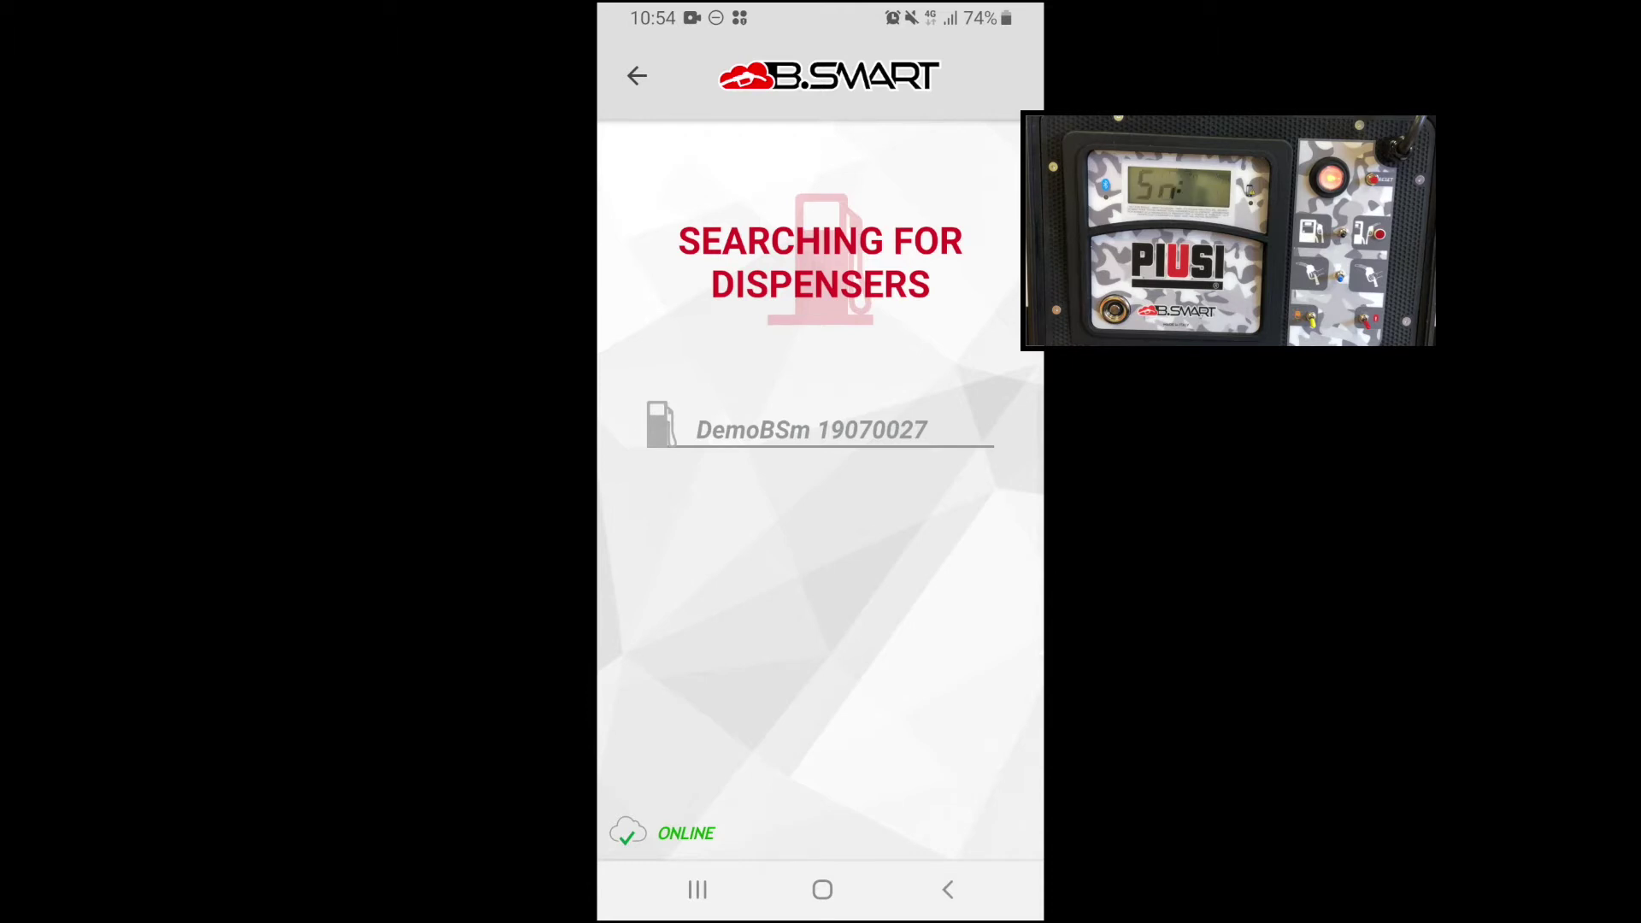
left_click(812, 429)
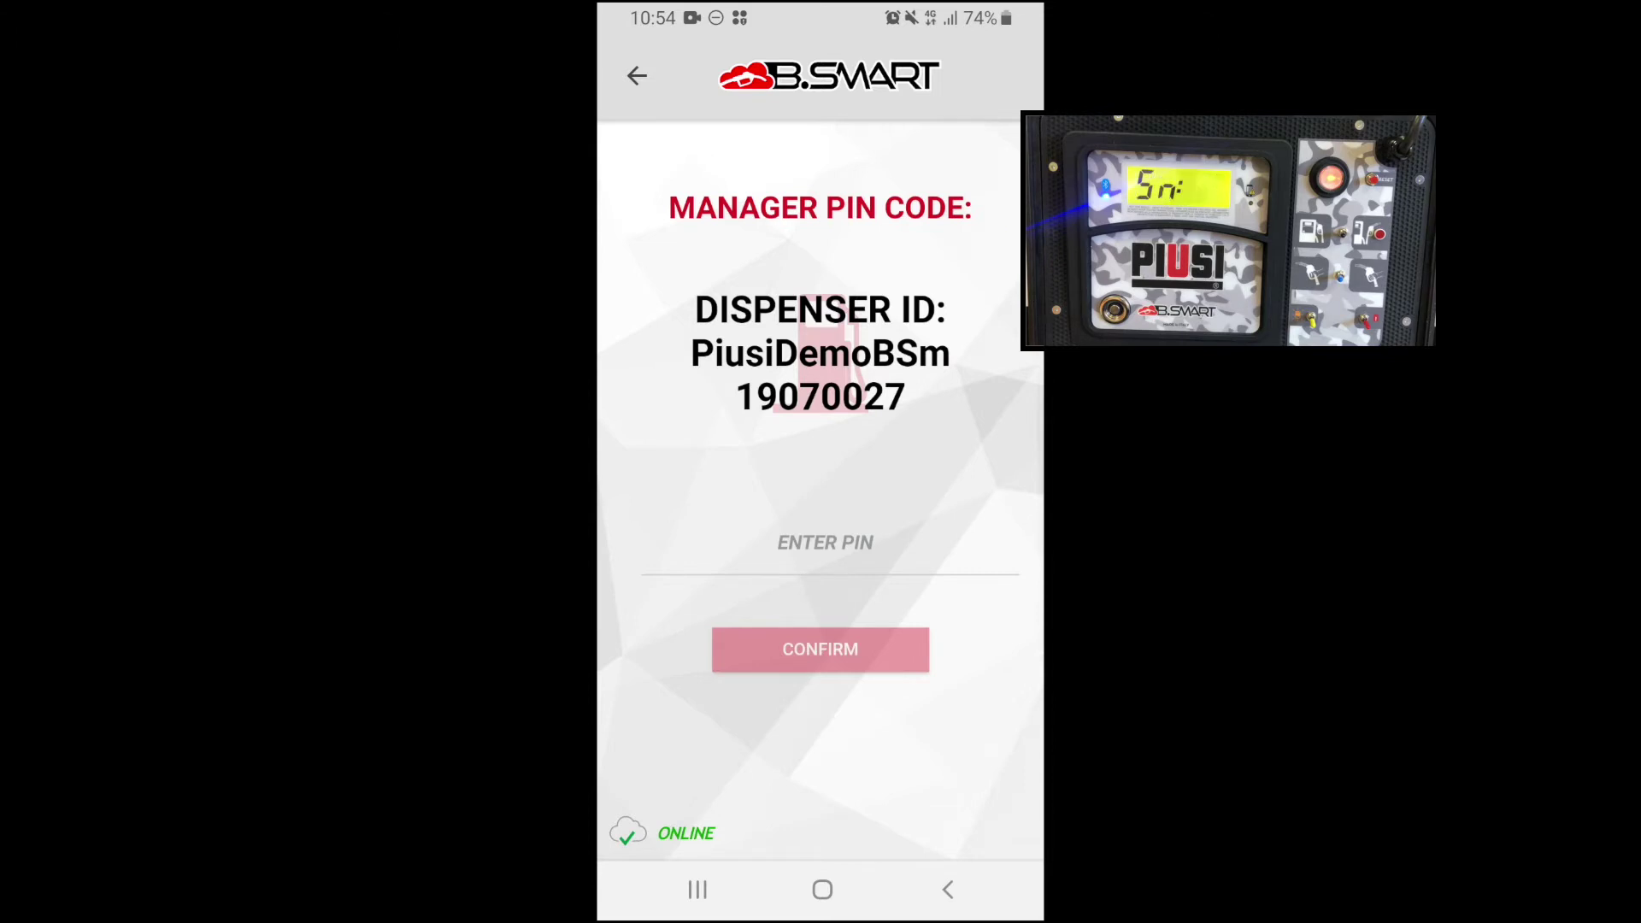
left_click(825, 547)
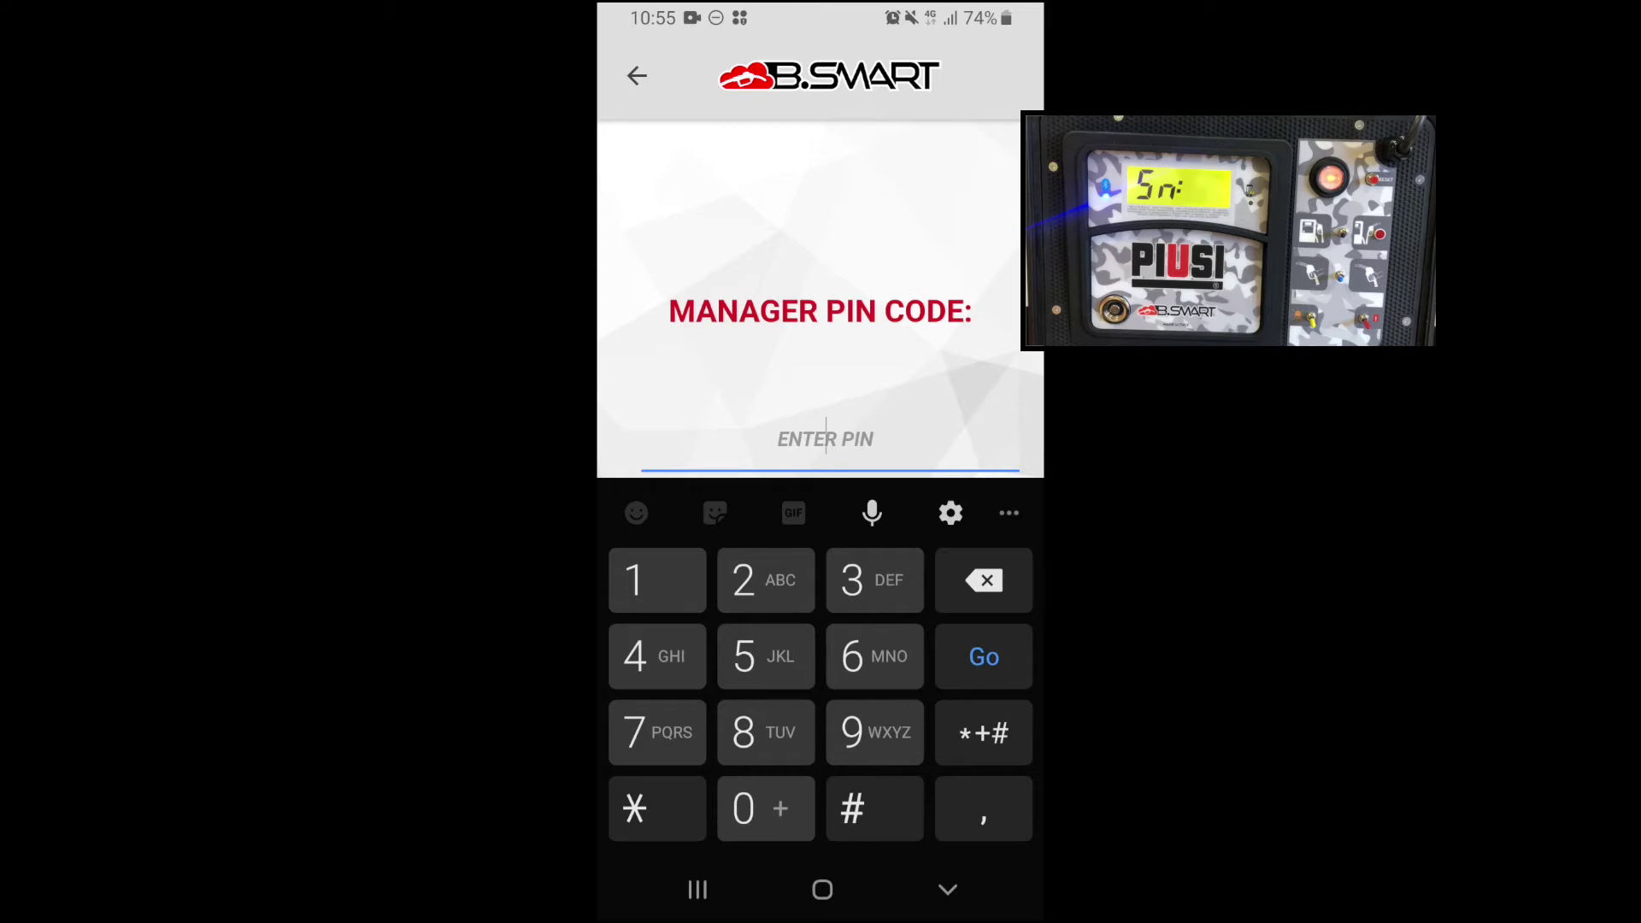
type("123456")
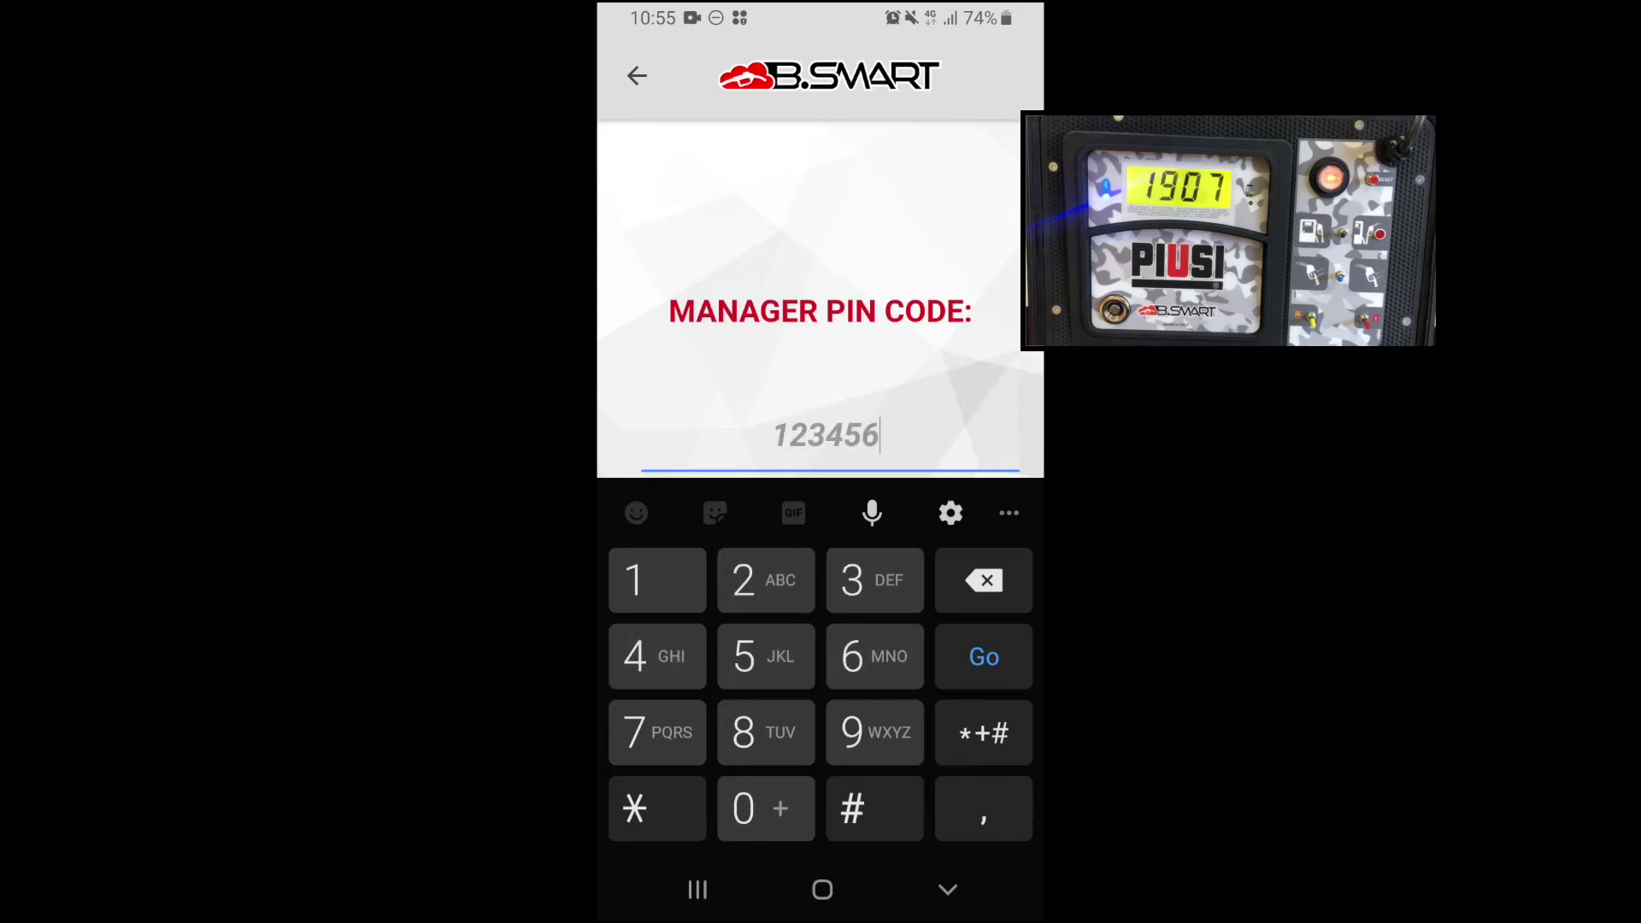
key("Return")
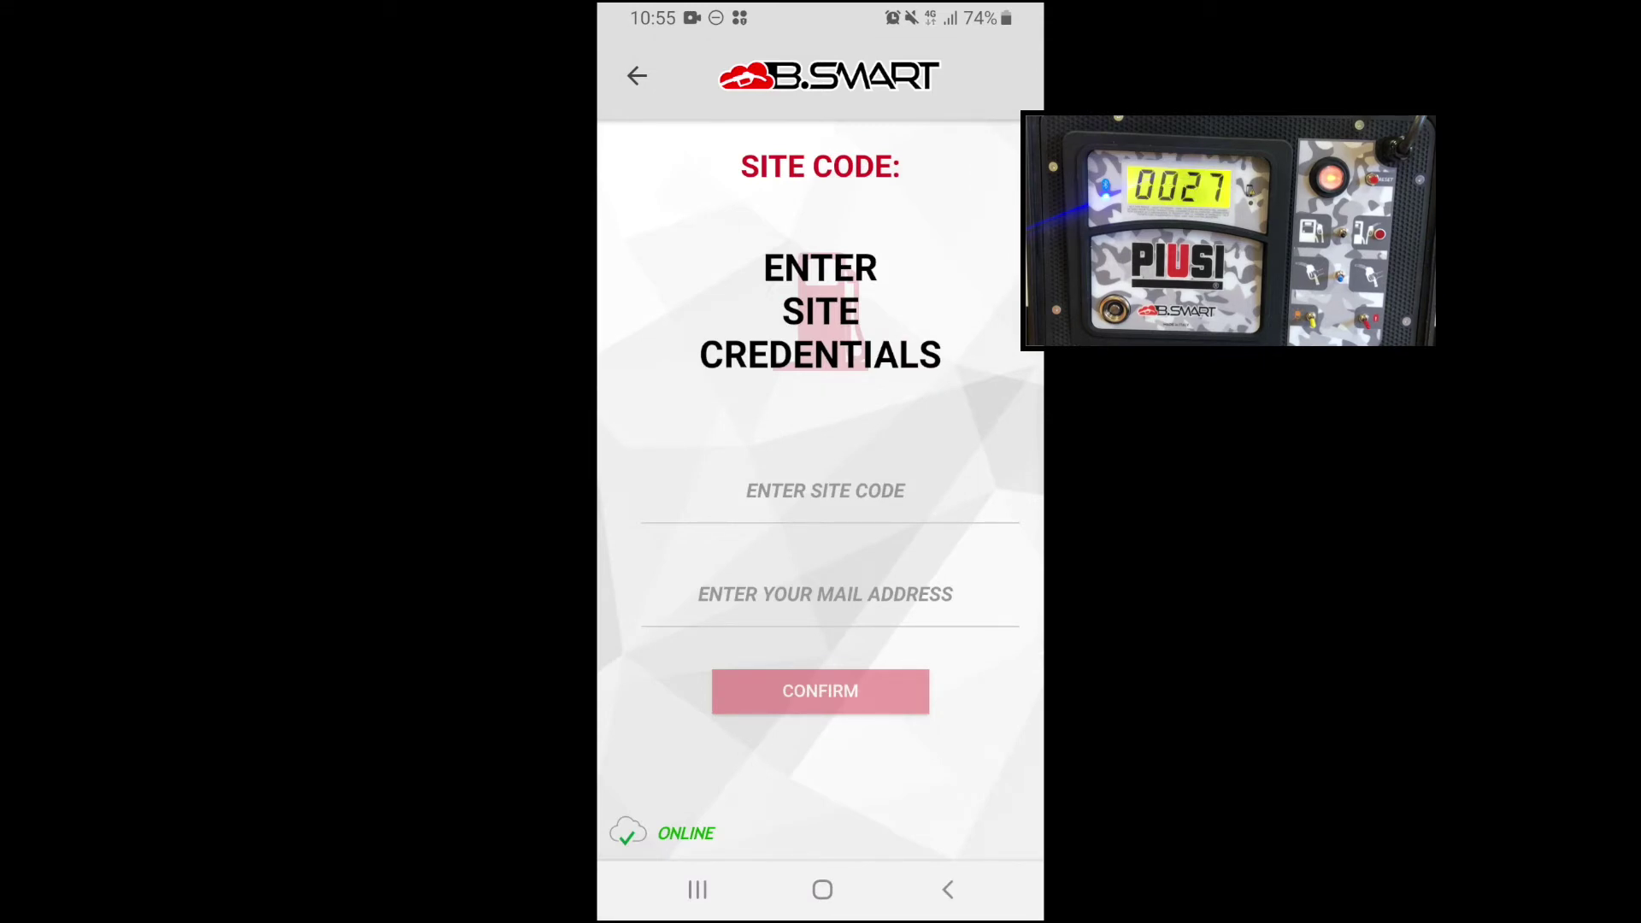
Link the dispenser using the suggested site code and the portal user's e-mail address.
left_click(826, 490)
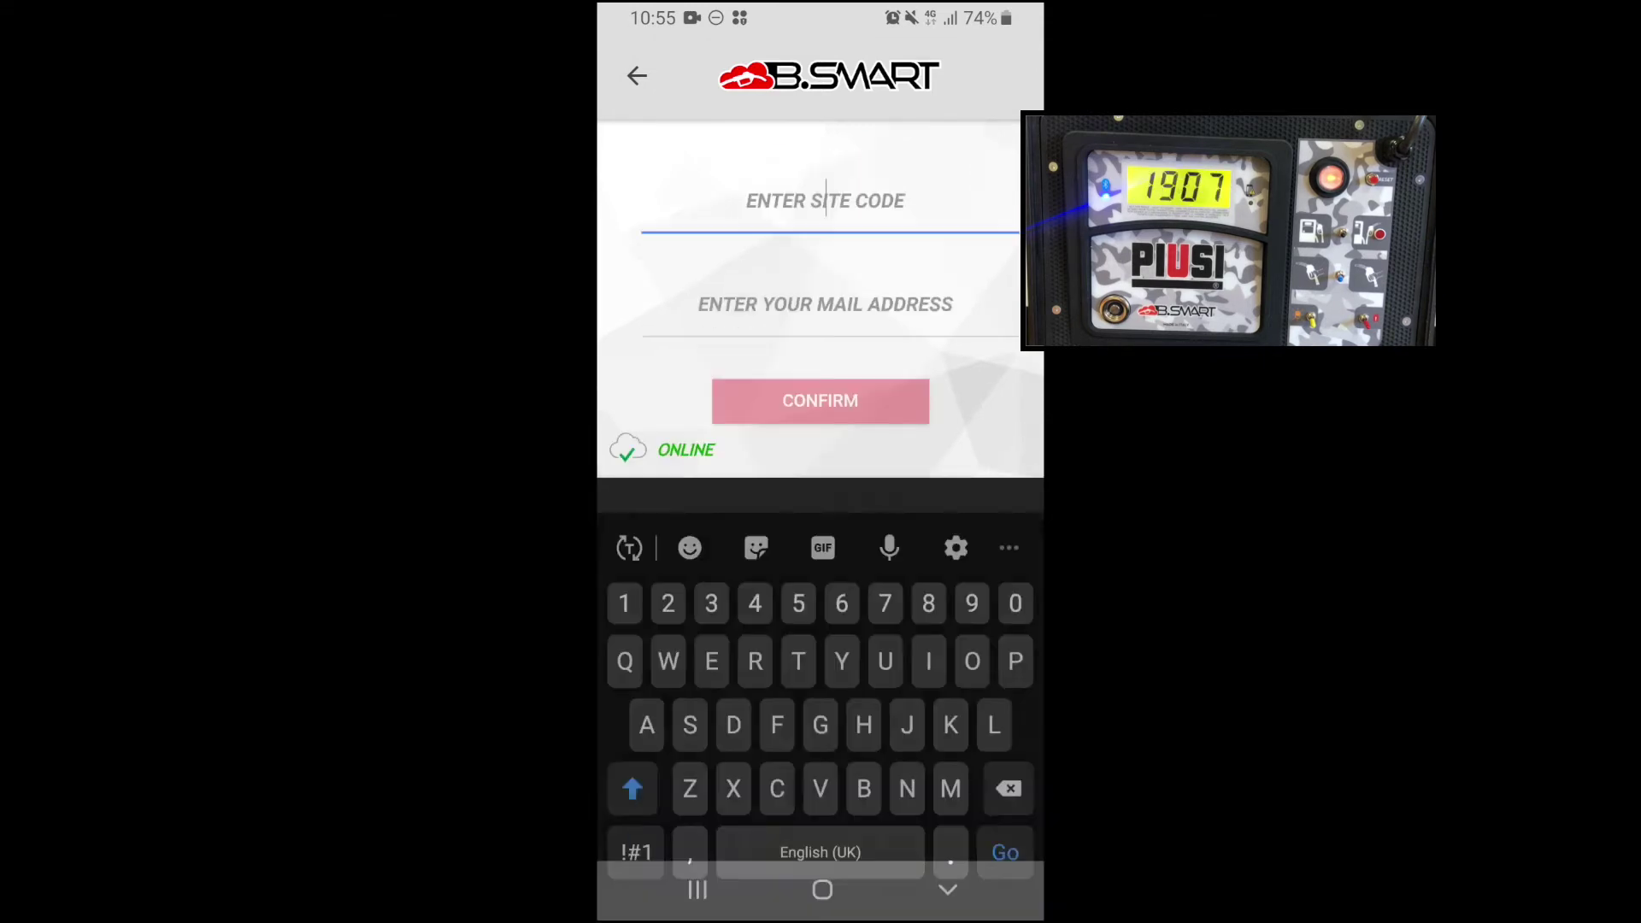
type("S")
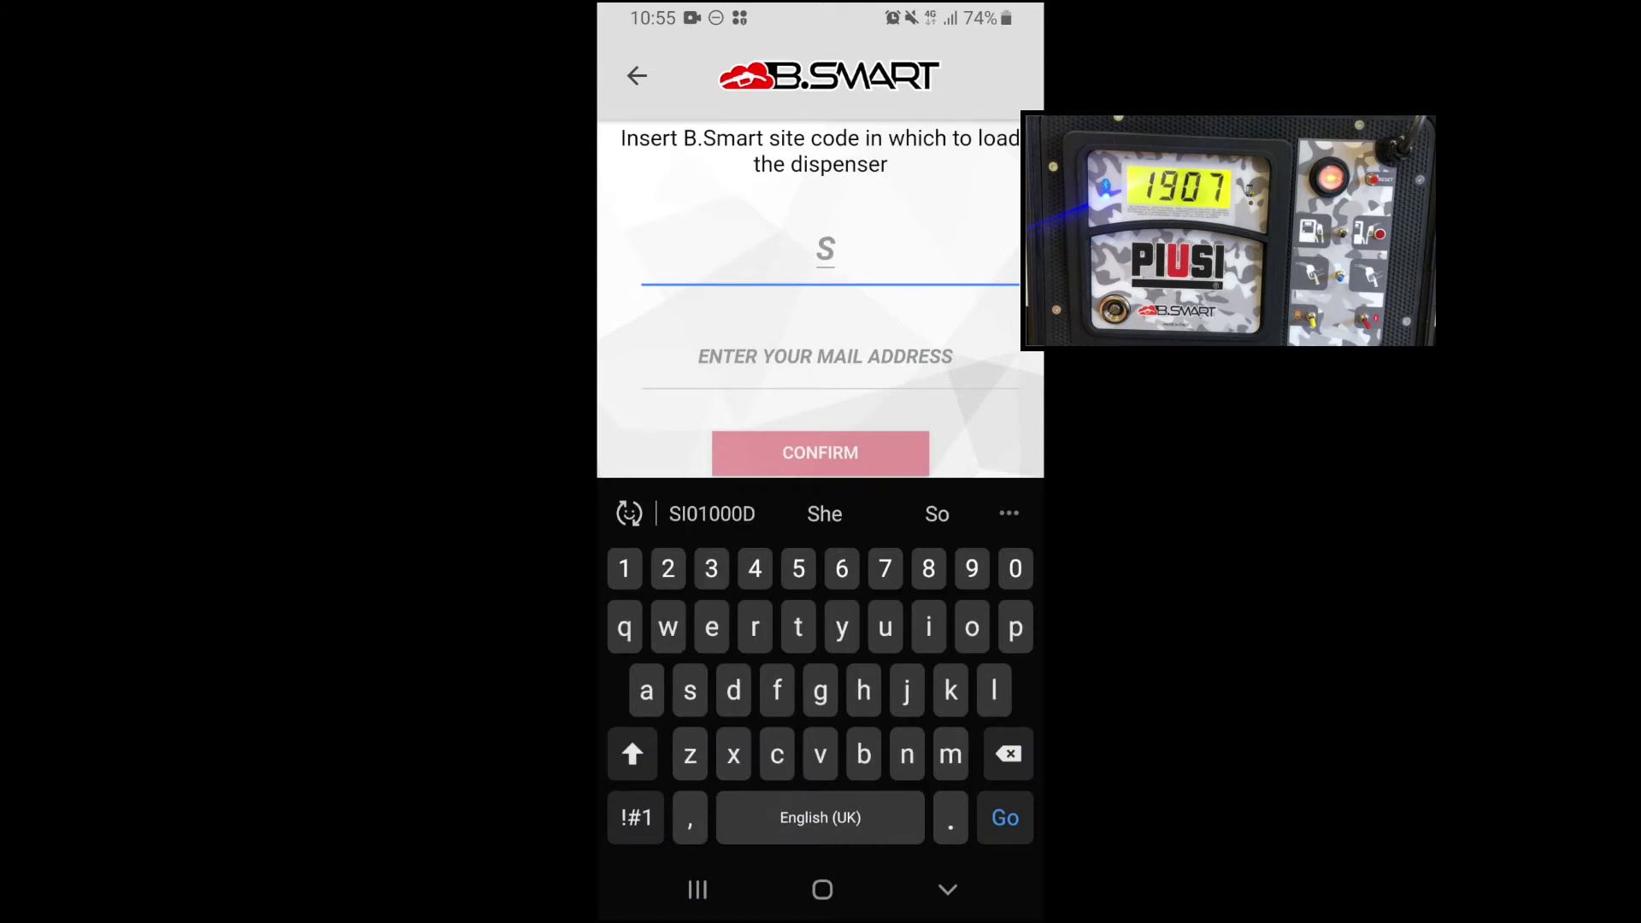
left_click(713, 514)
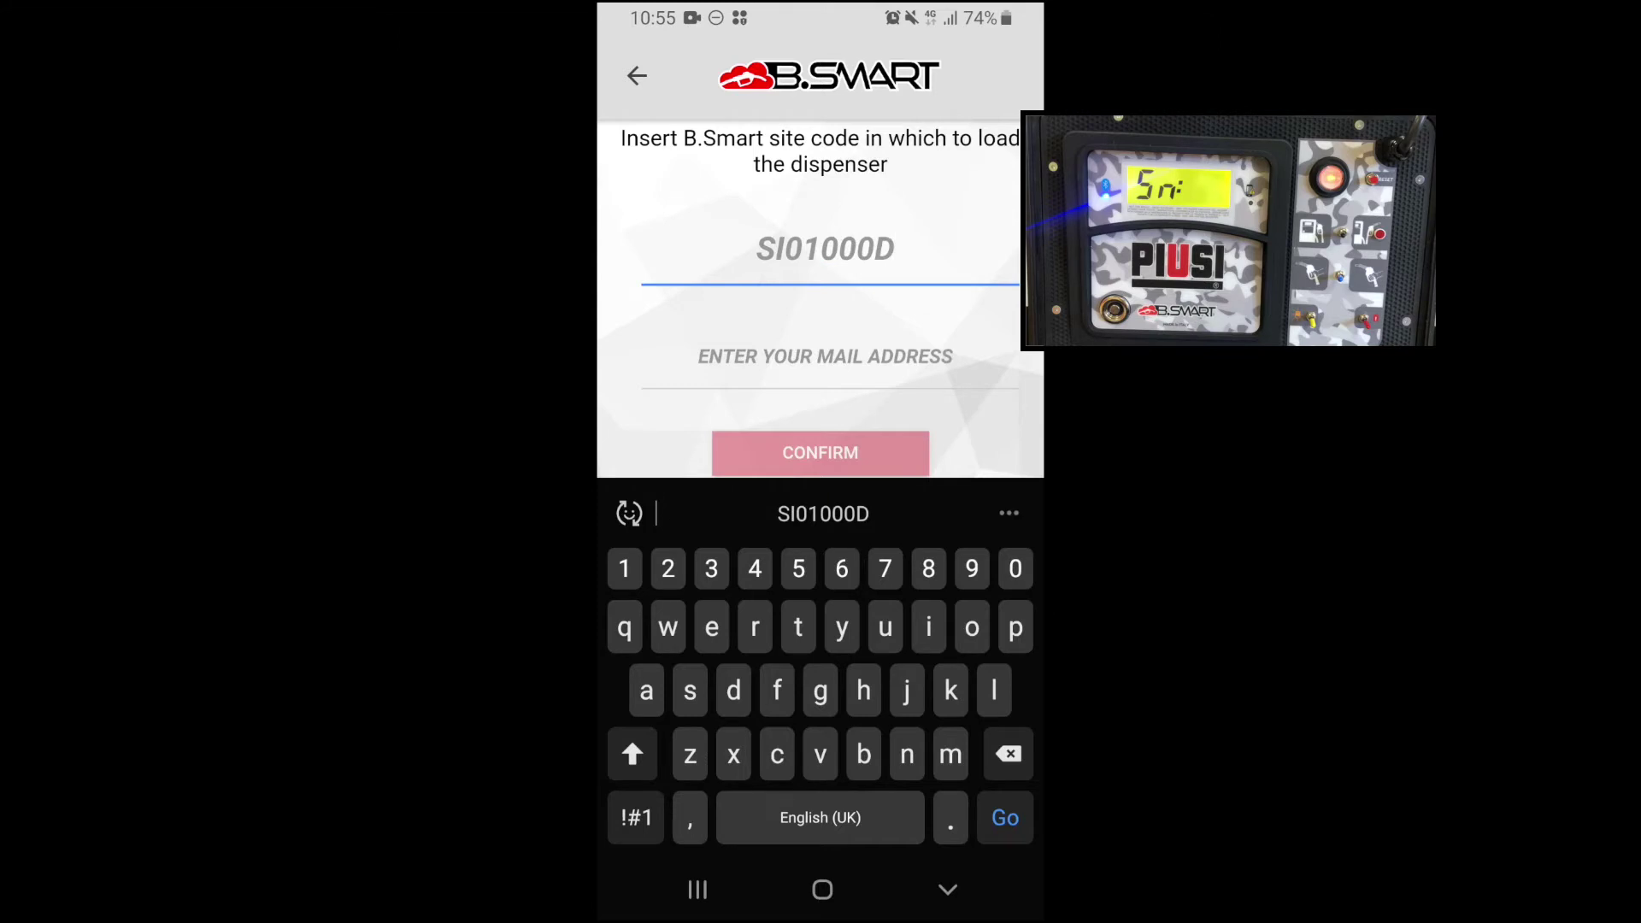
left_click(825, 355)
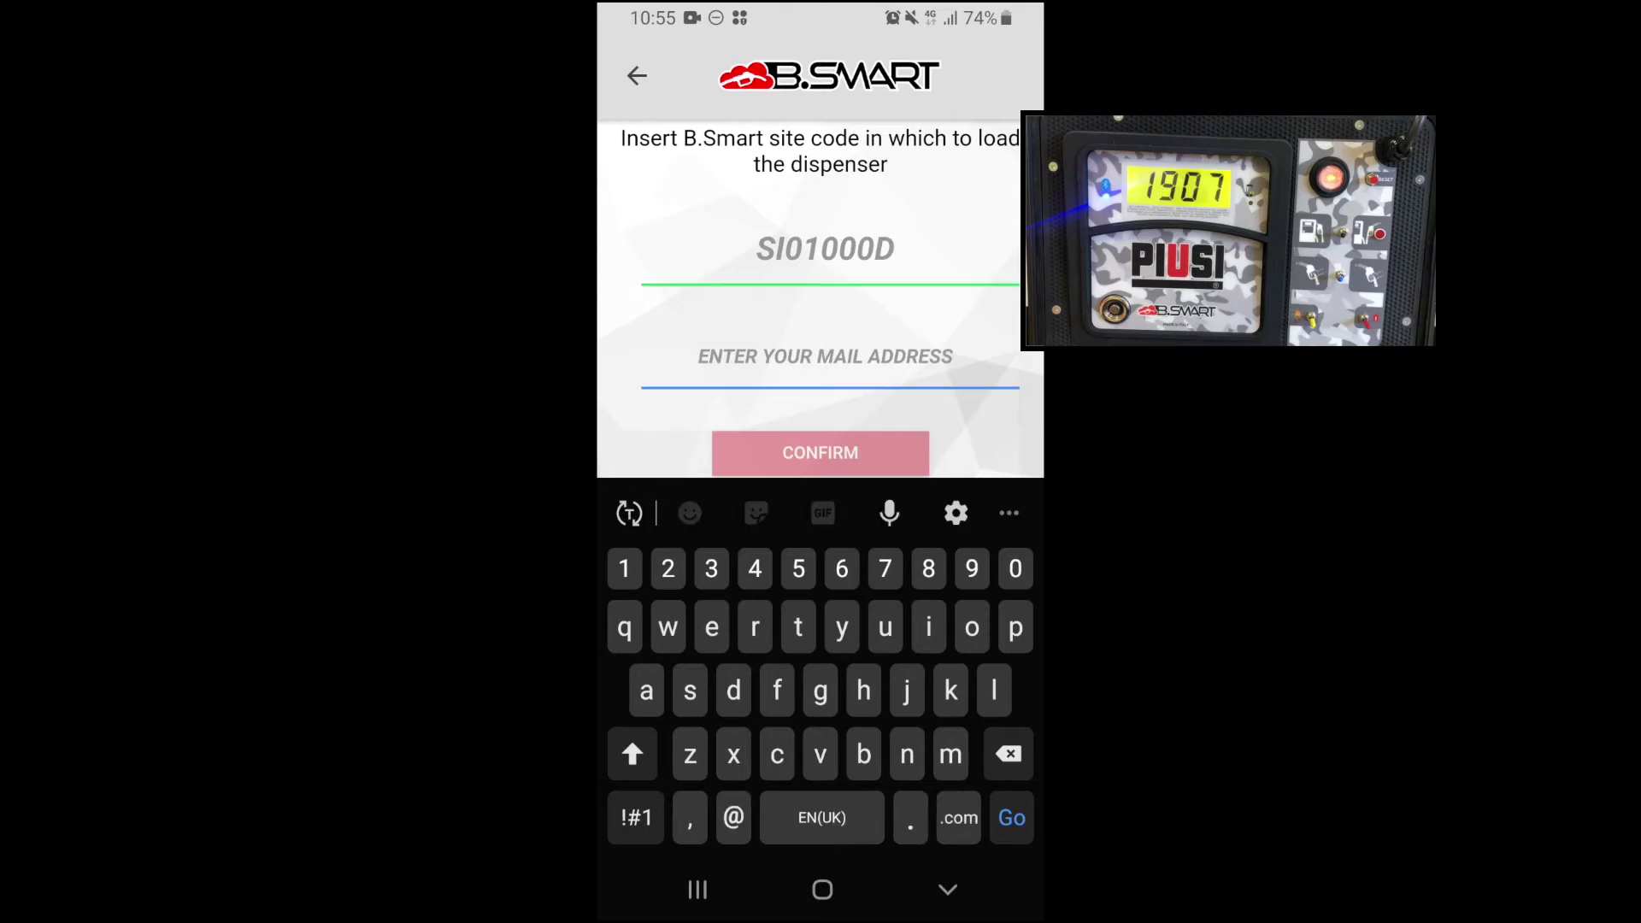
type("sara")
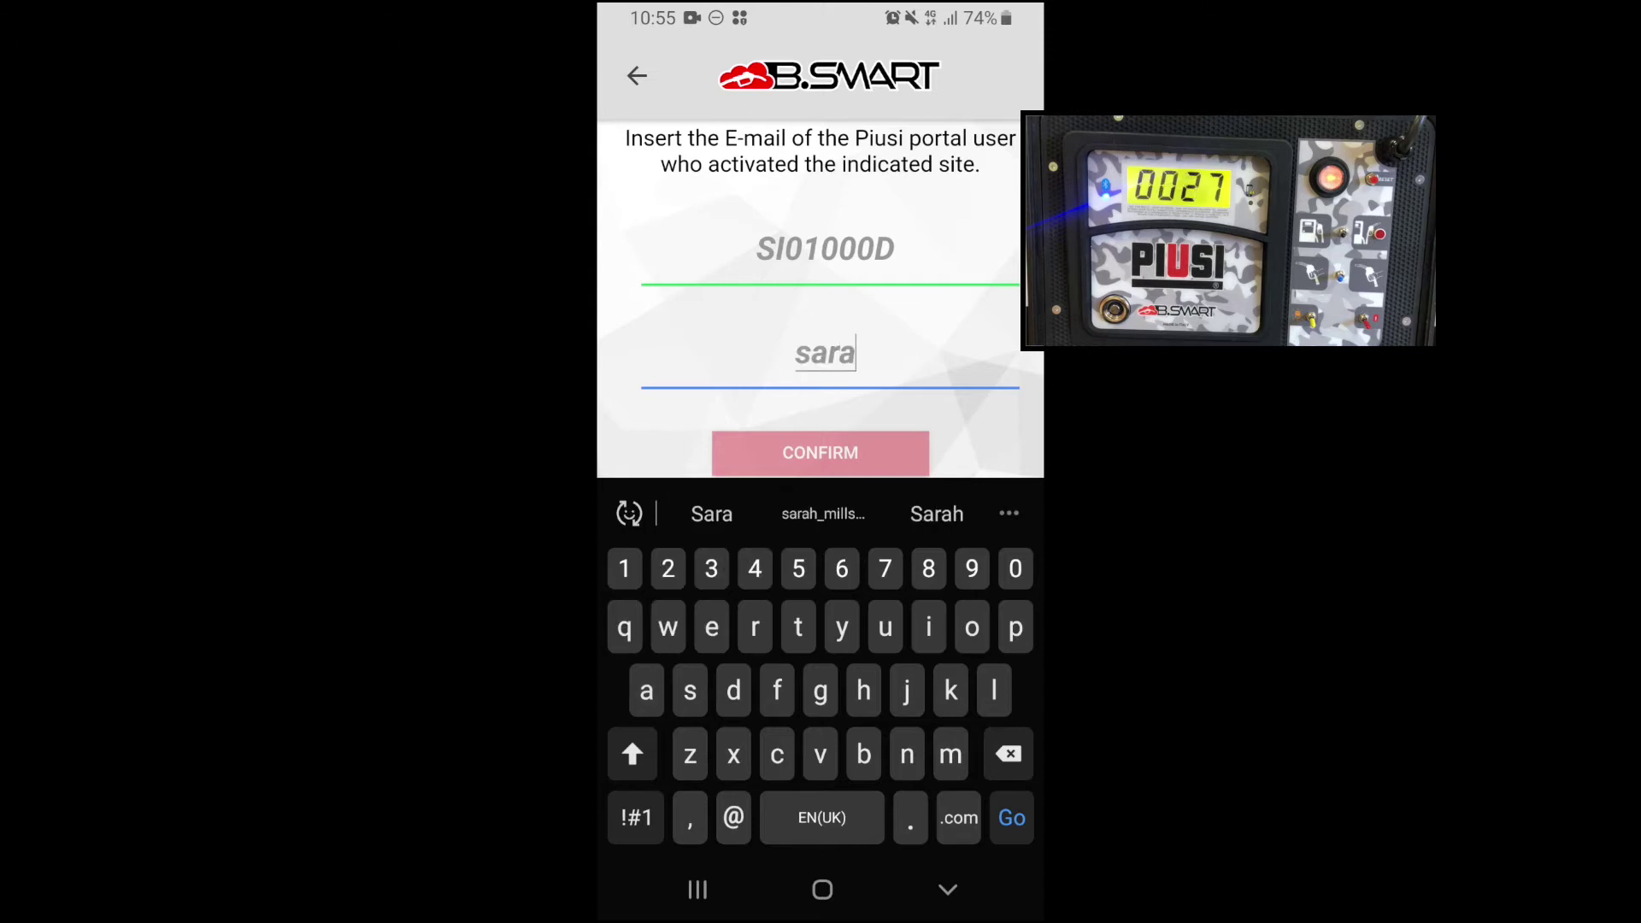
left_click(823, 514)
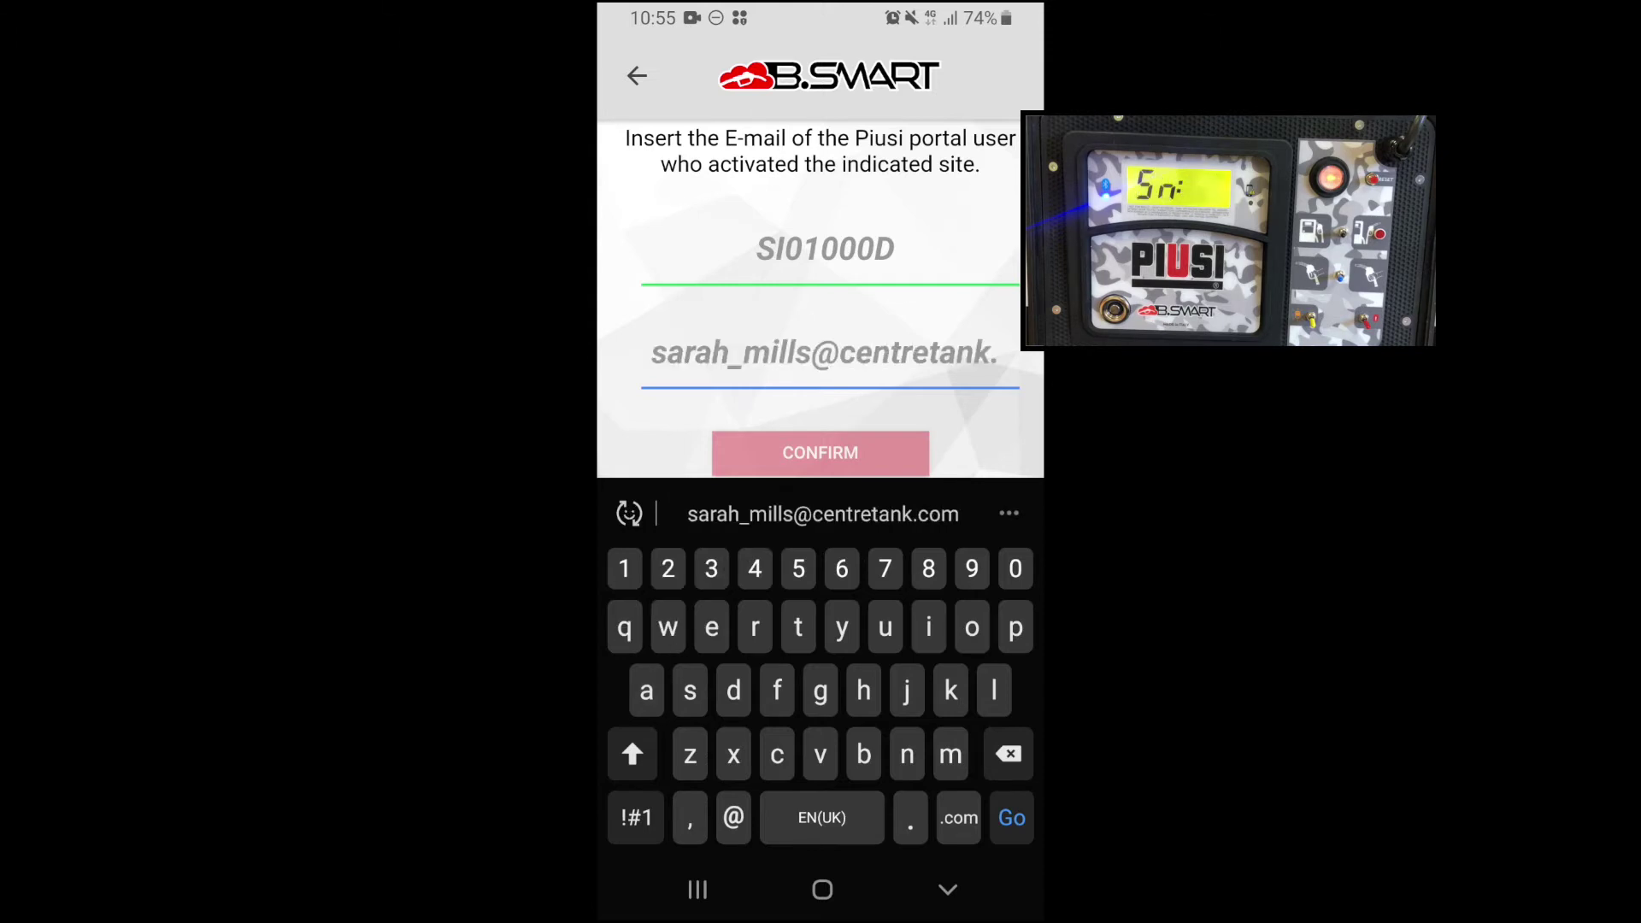
key("Return")
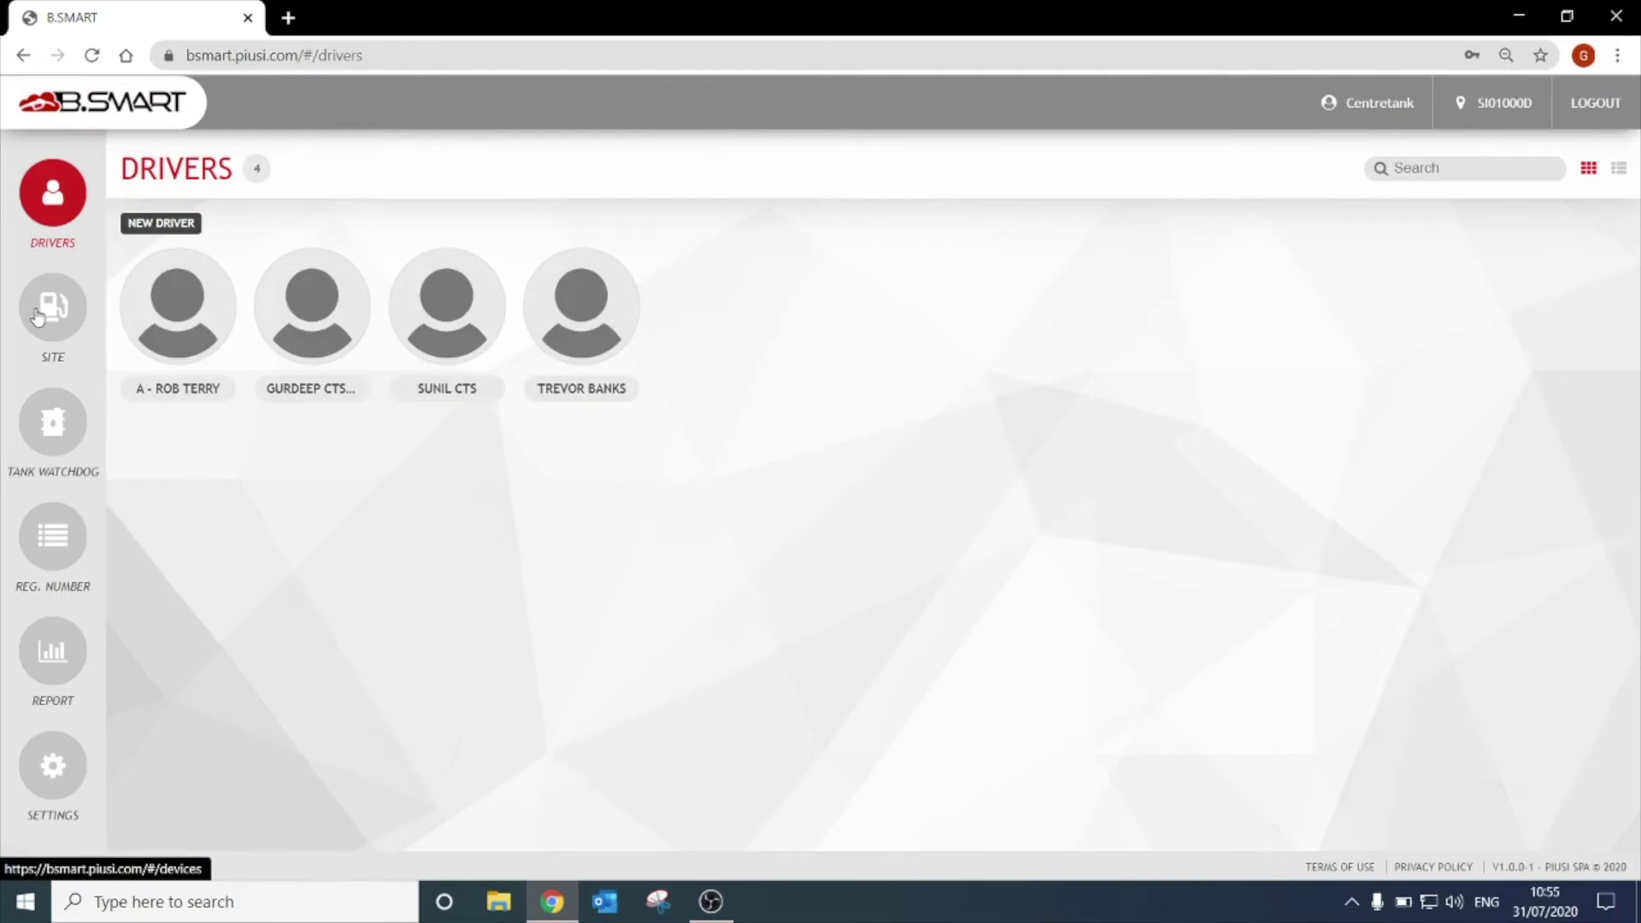
Open the General settings of dispenser DemoBSm 19070027 from the Site page.
left_click(37, 316)
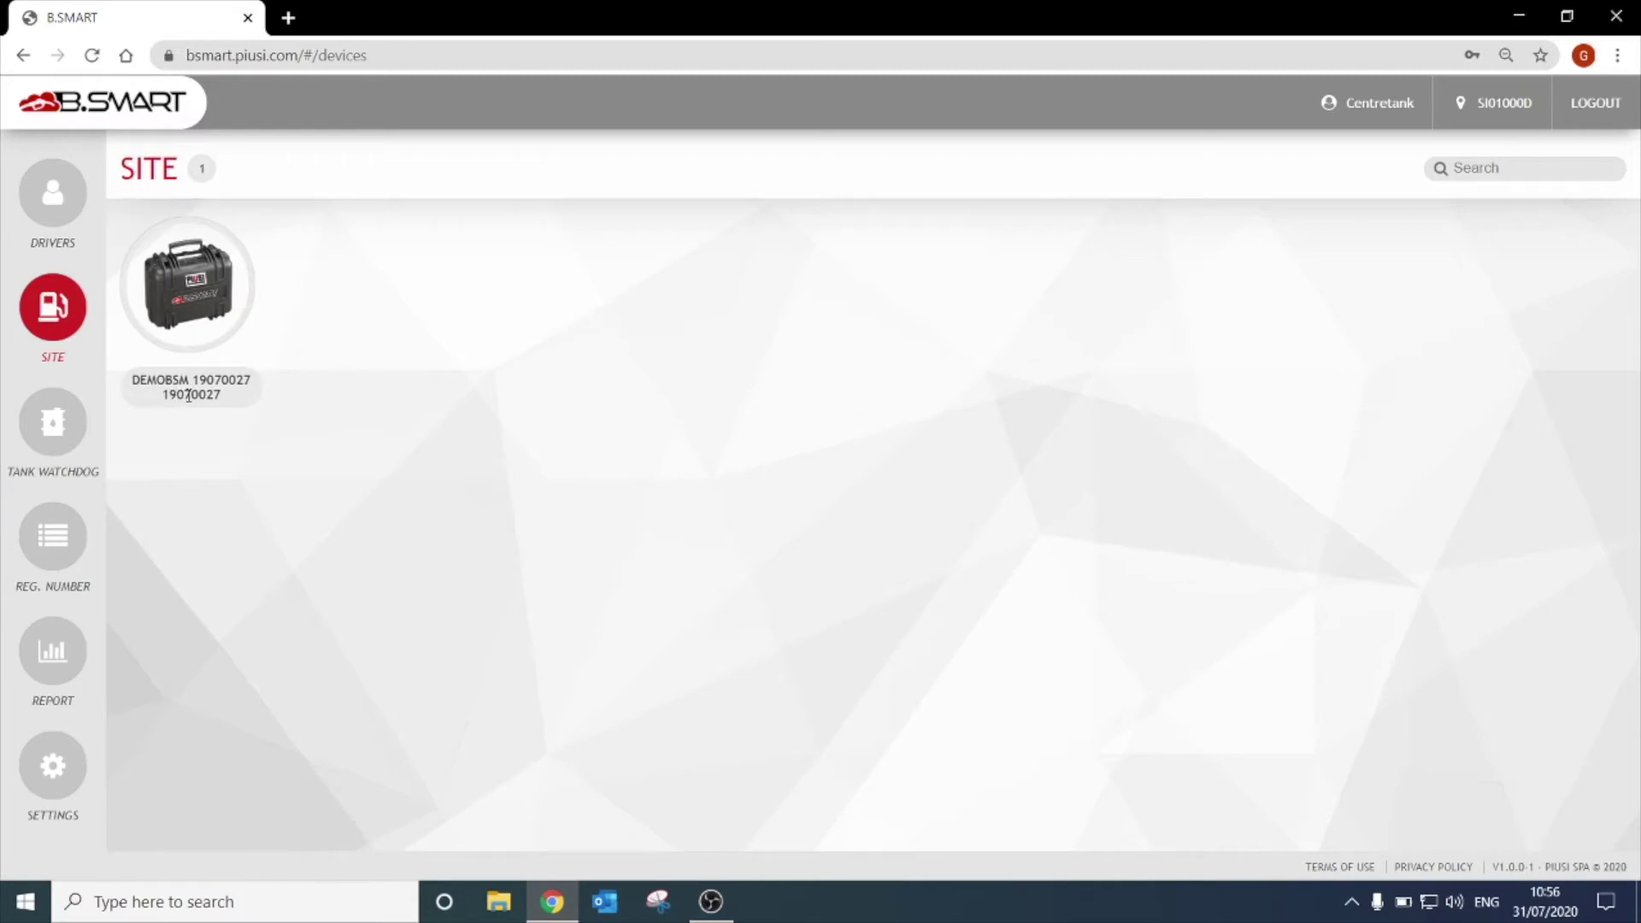
left_click(220, 320)
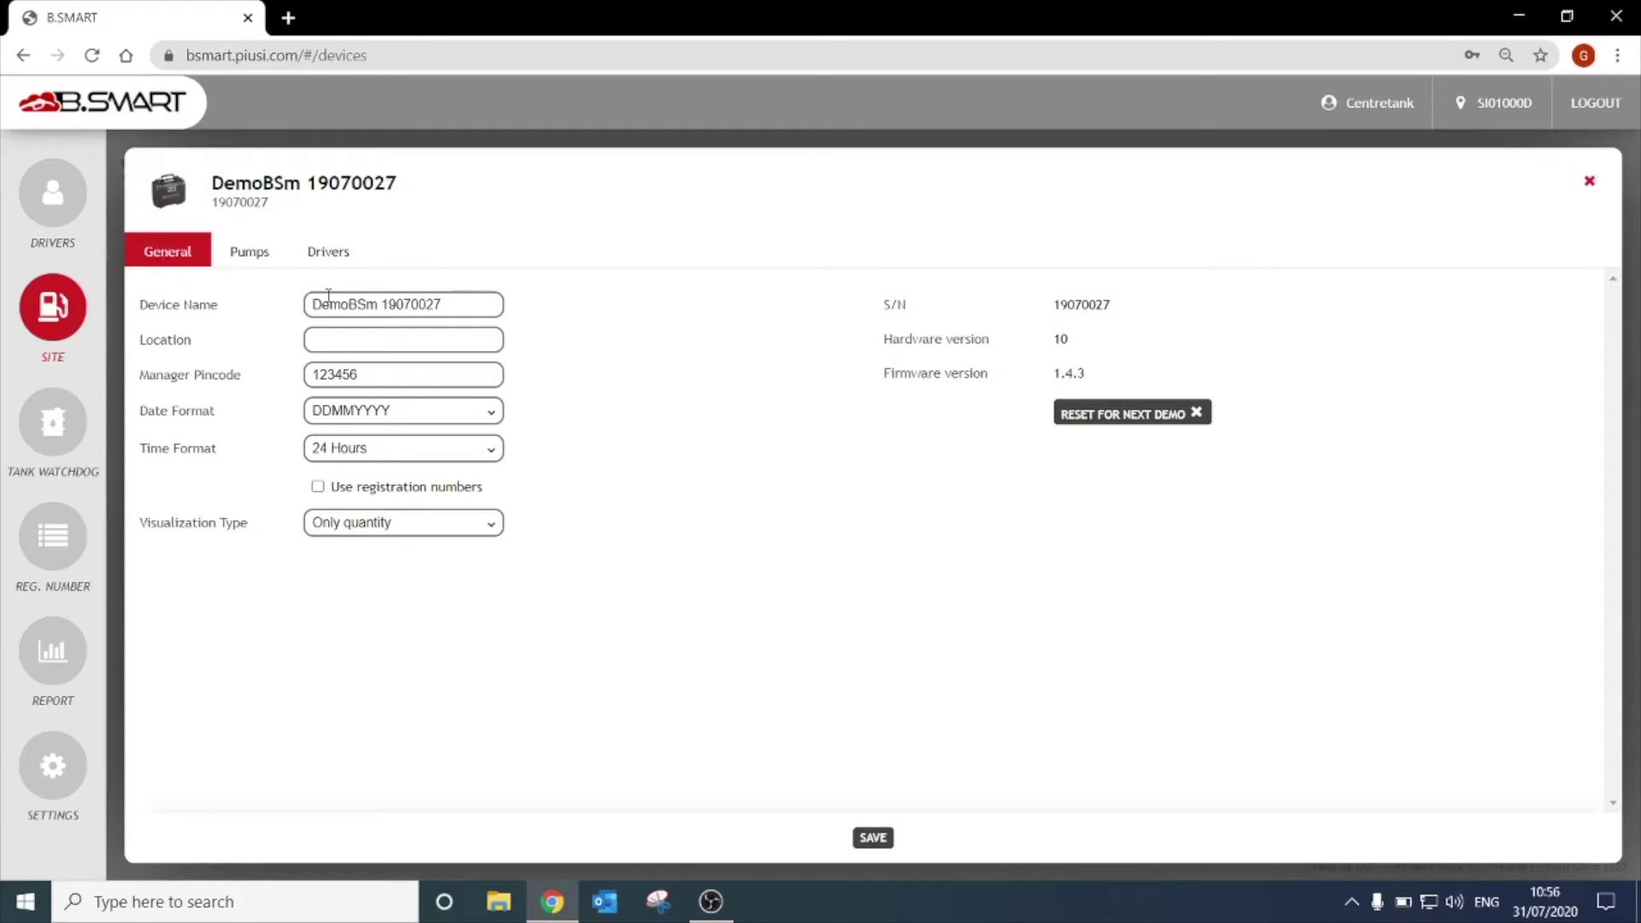
Rename the device to 'video demo' and set location Minworth, leaving the manager pincode unchanged.
triple_click(471, 306)
type("video")
type(" demo")
type("Mir")
type("worth")
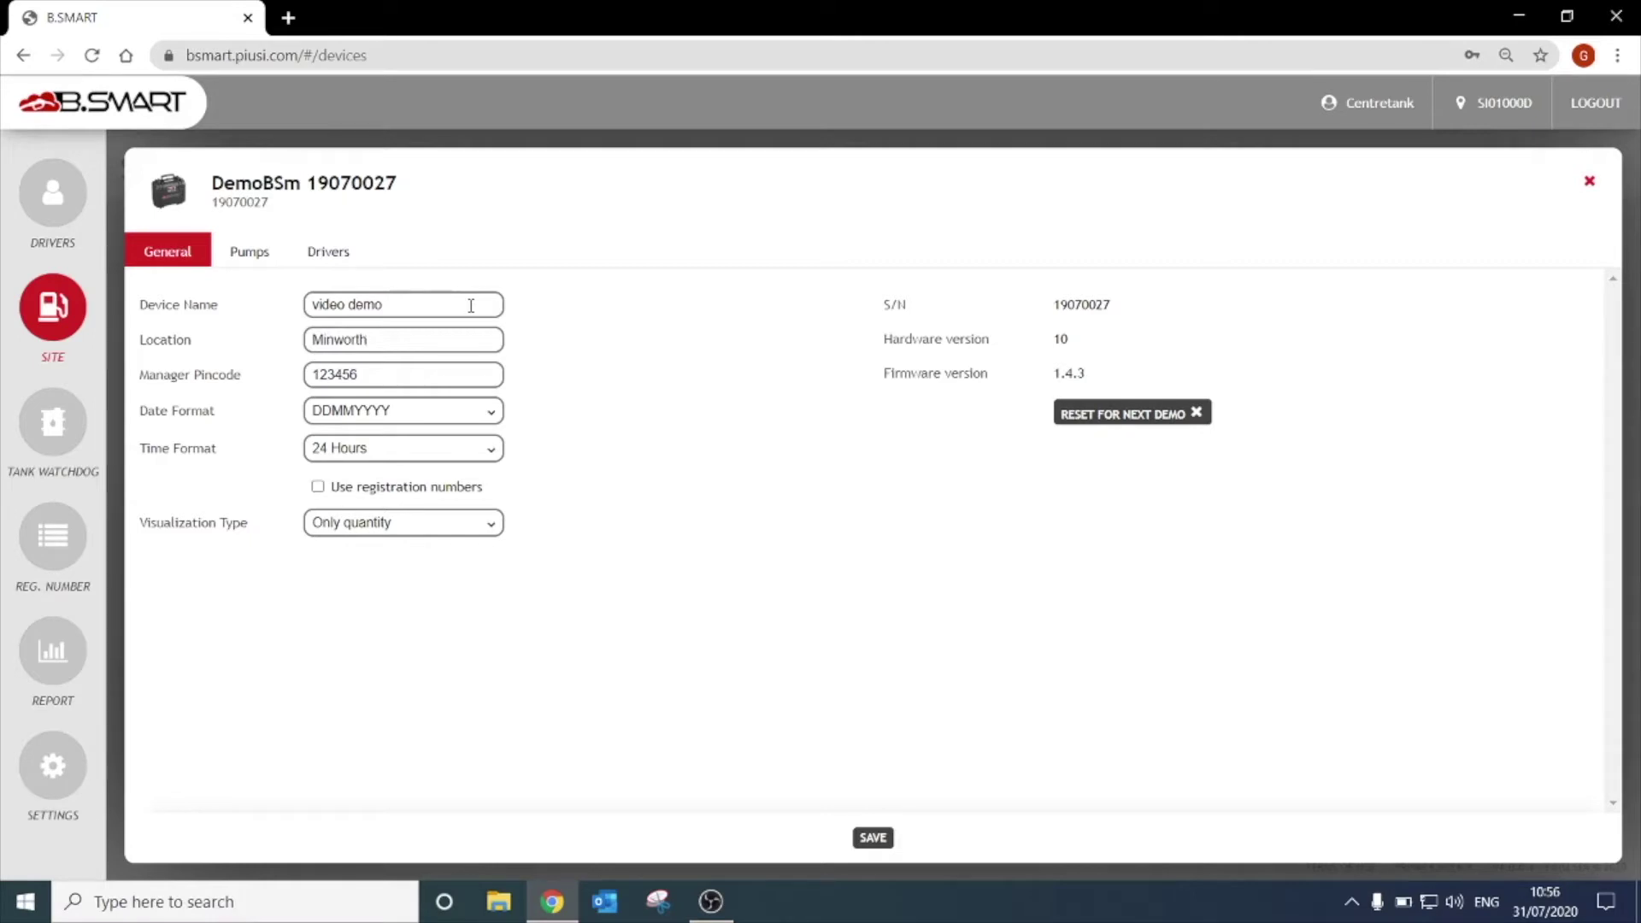
double_click(485, 377)
left_click(485, 377)
Keep DDMMYYYY date and 24 Hours time formats; enable registration numbers and odometer recording.
left_click(463, 417)
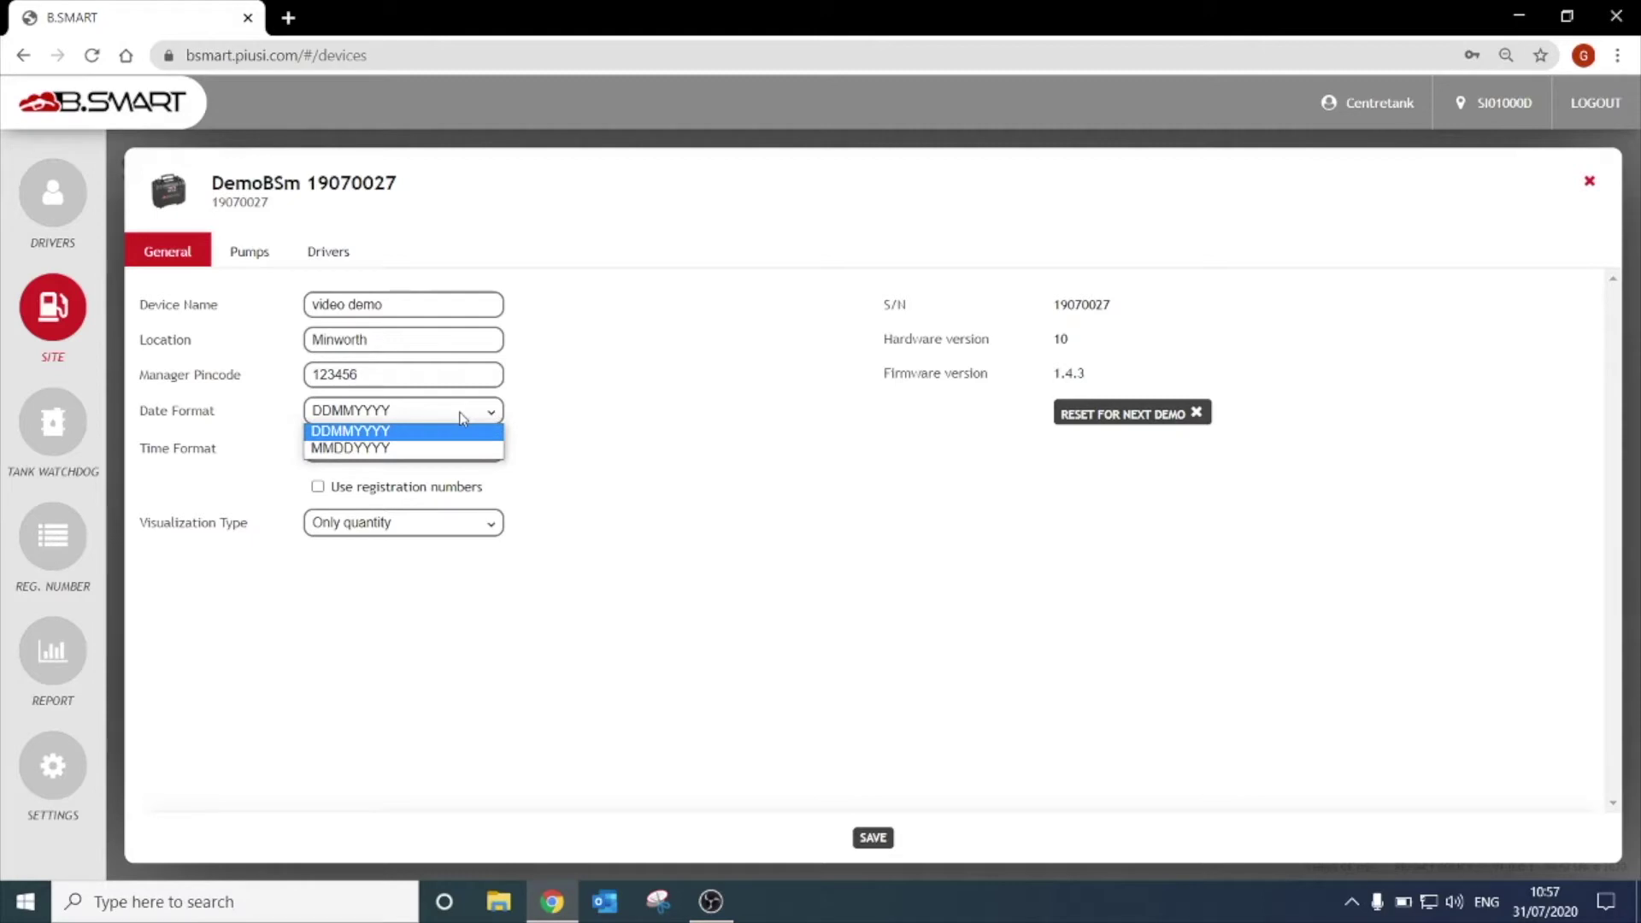
left_click(459, 417)
left_click(448, 458)
left_click(446, 463)
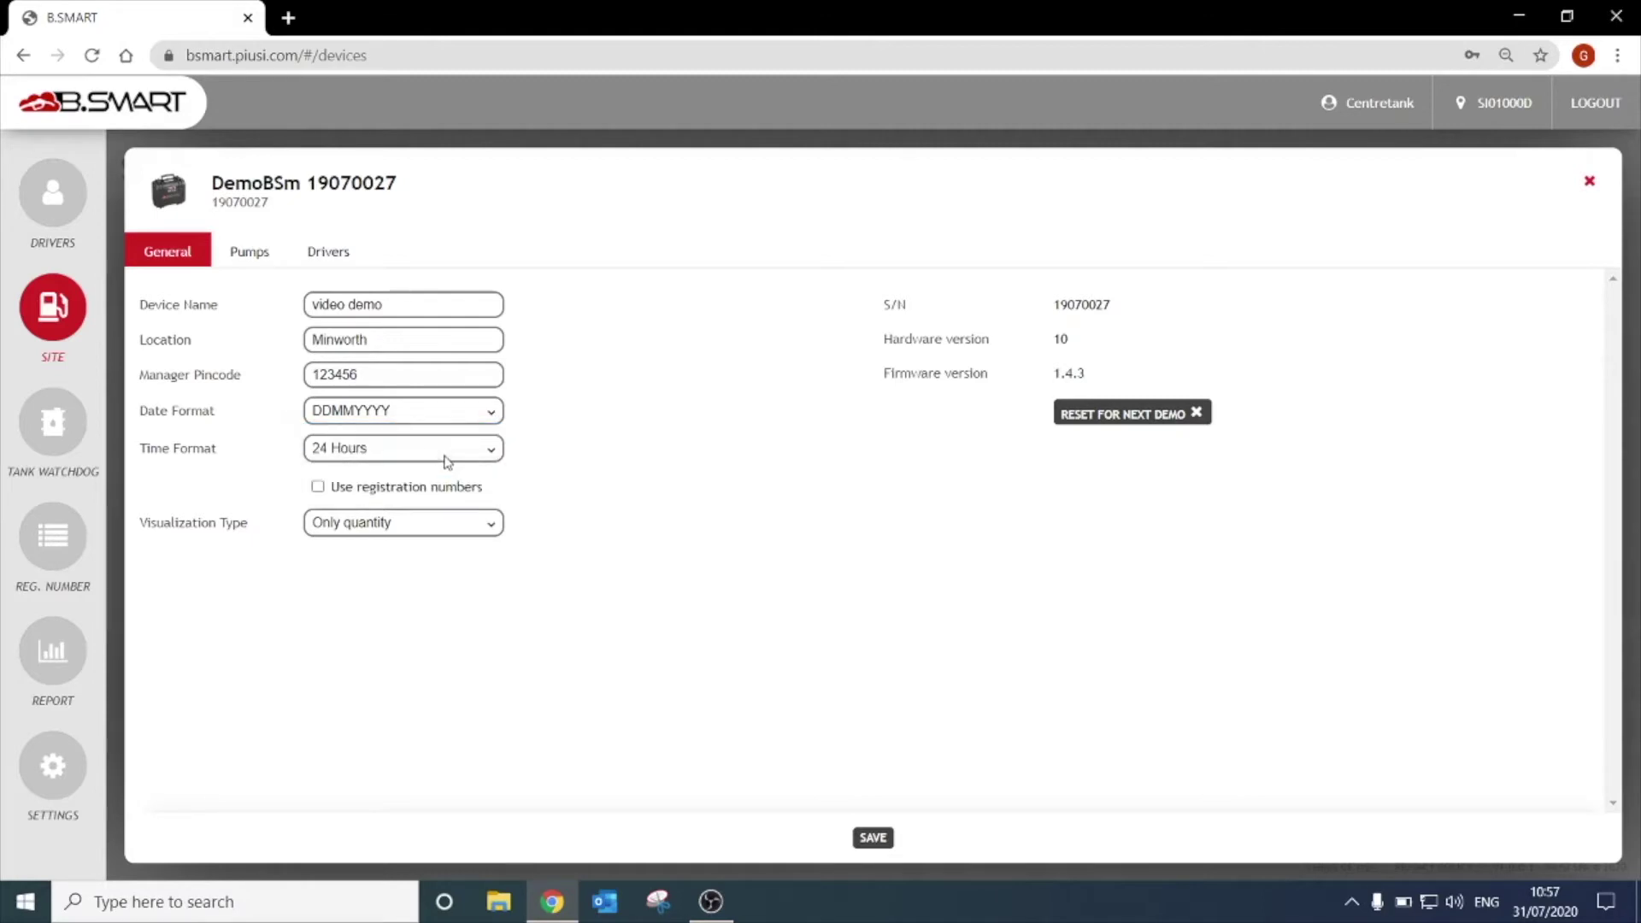
left_click(317, 488)
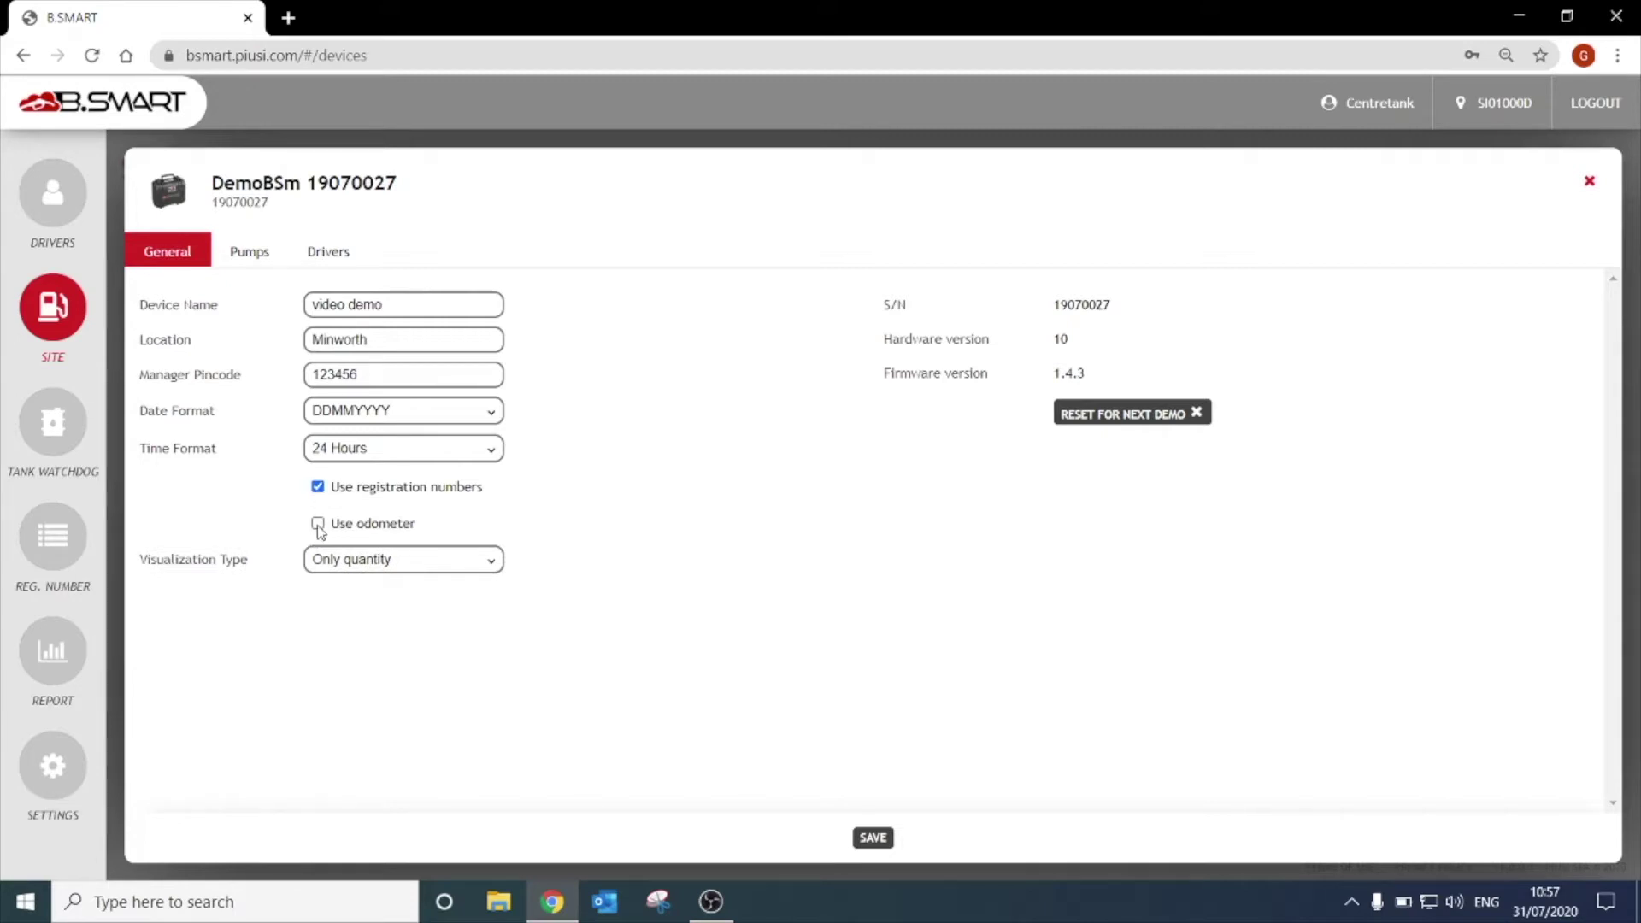
left_click(318, 524)
Set visualization type to 'Time and quantity alternated' and save the general settings.
left_click(461, 562)
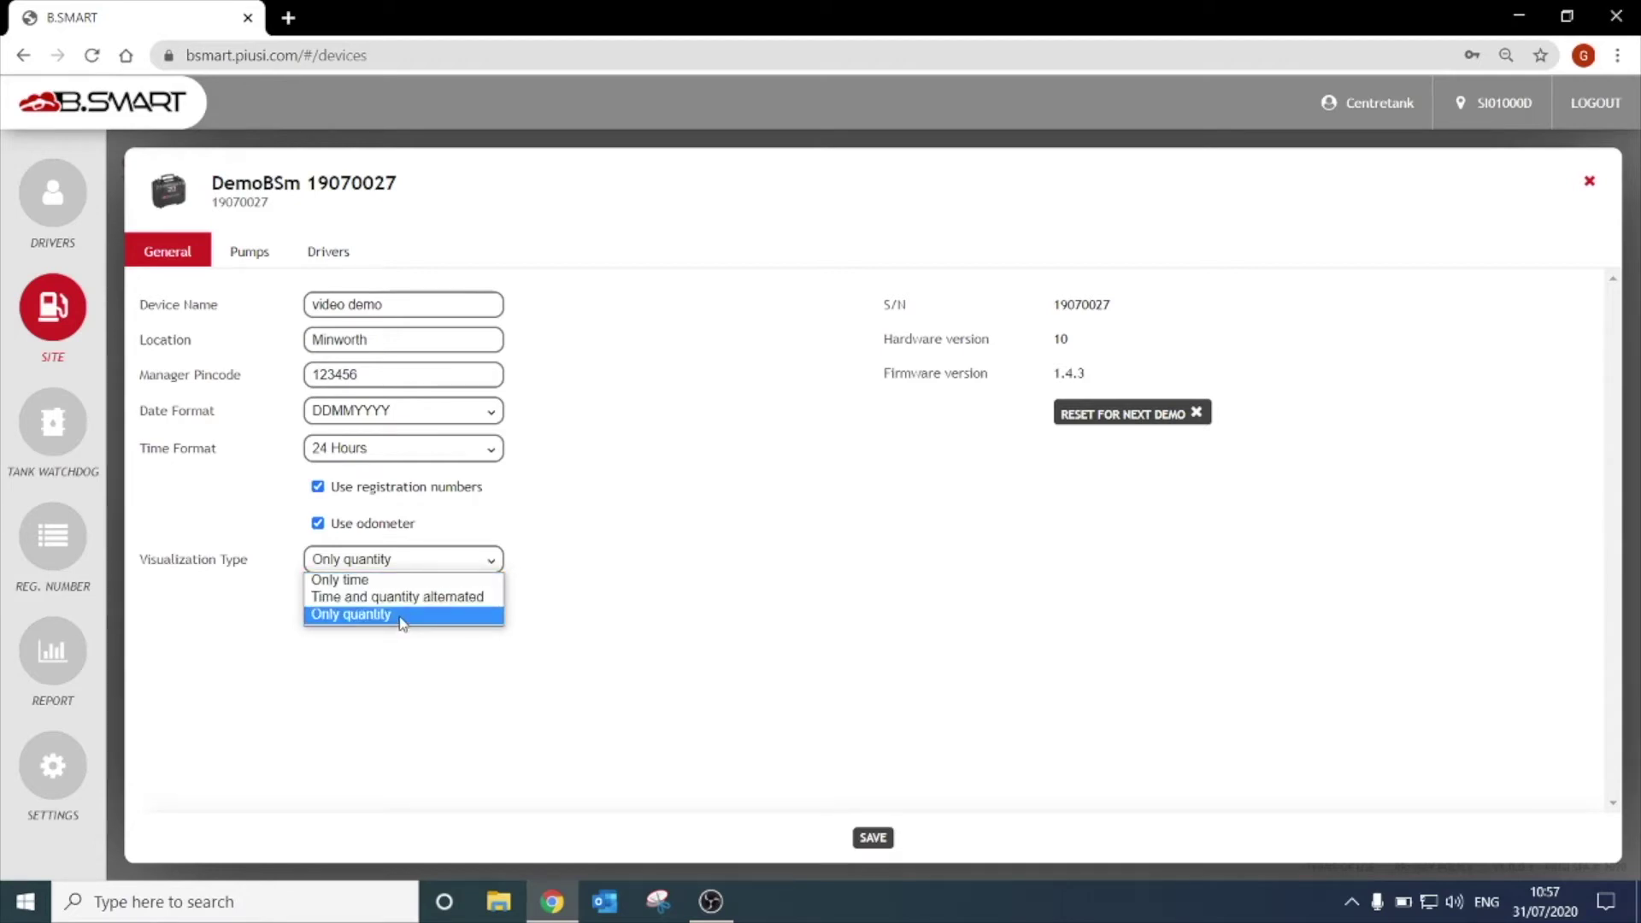
left_click(406, 597)
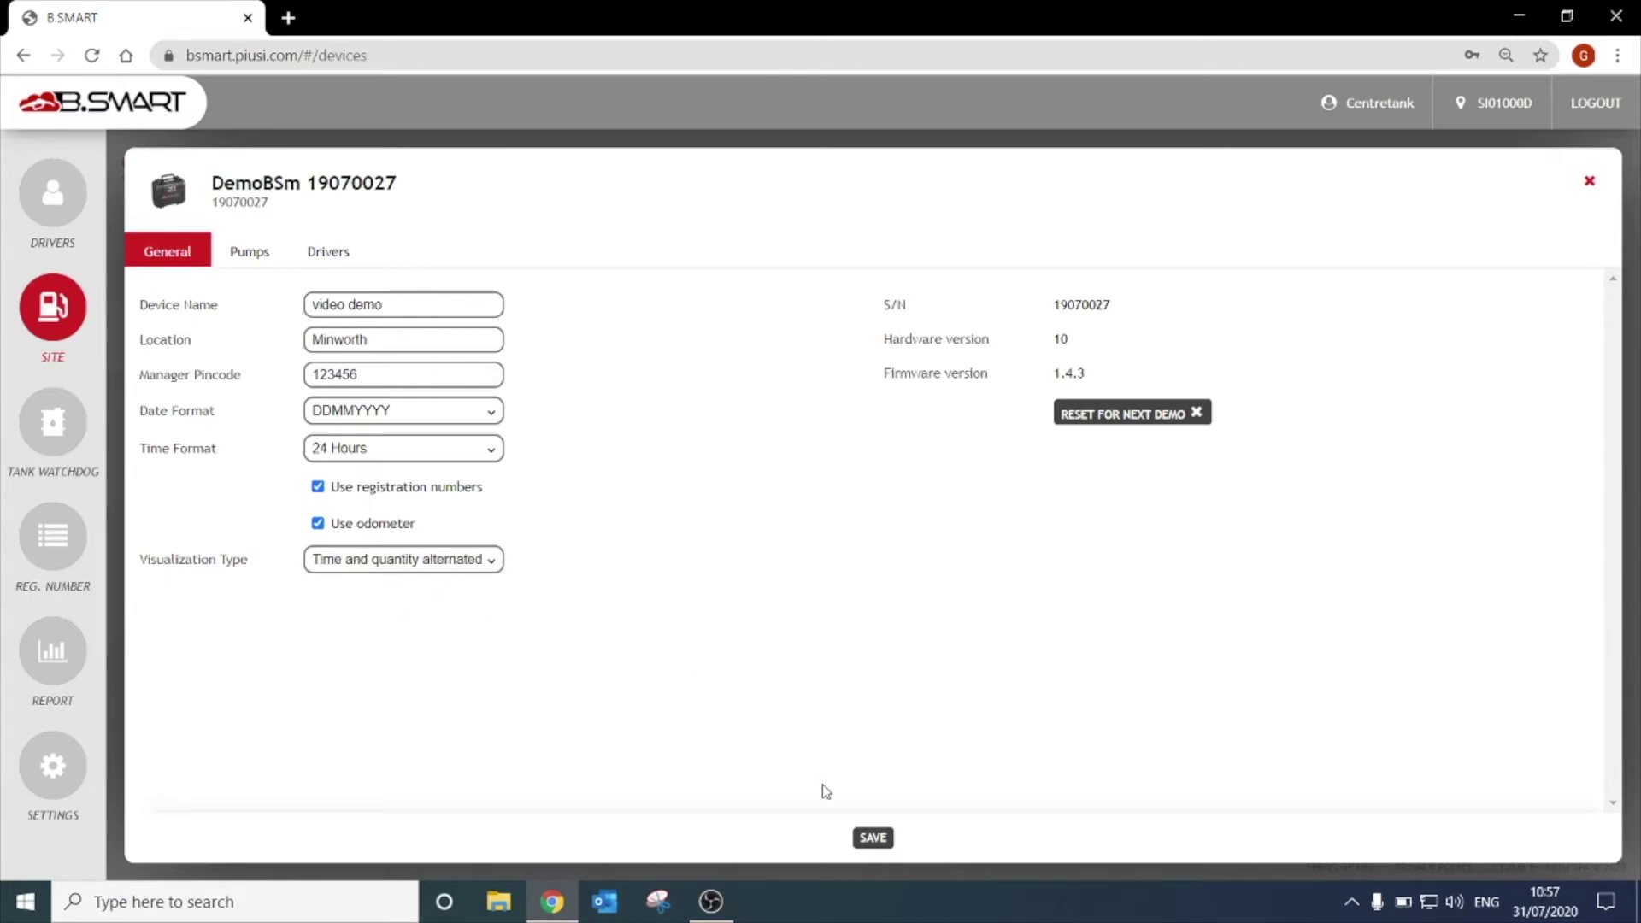
left_click(881, 839)
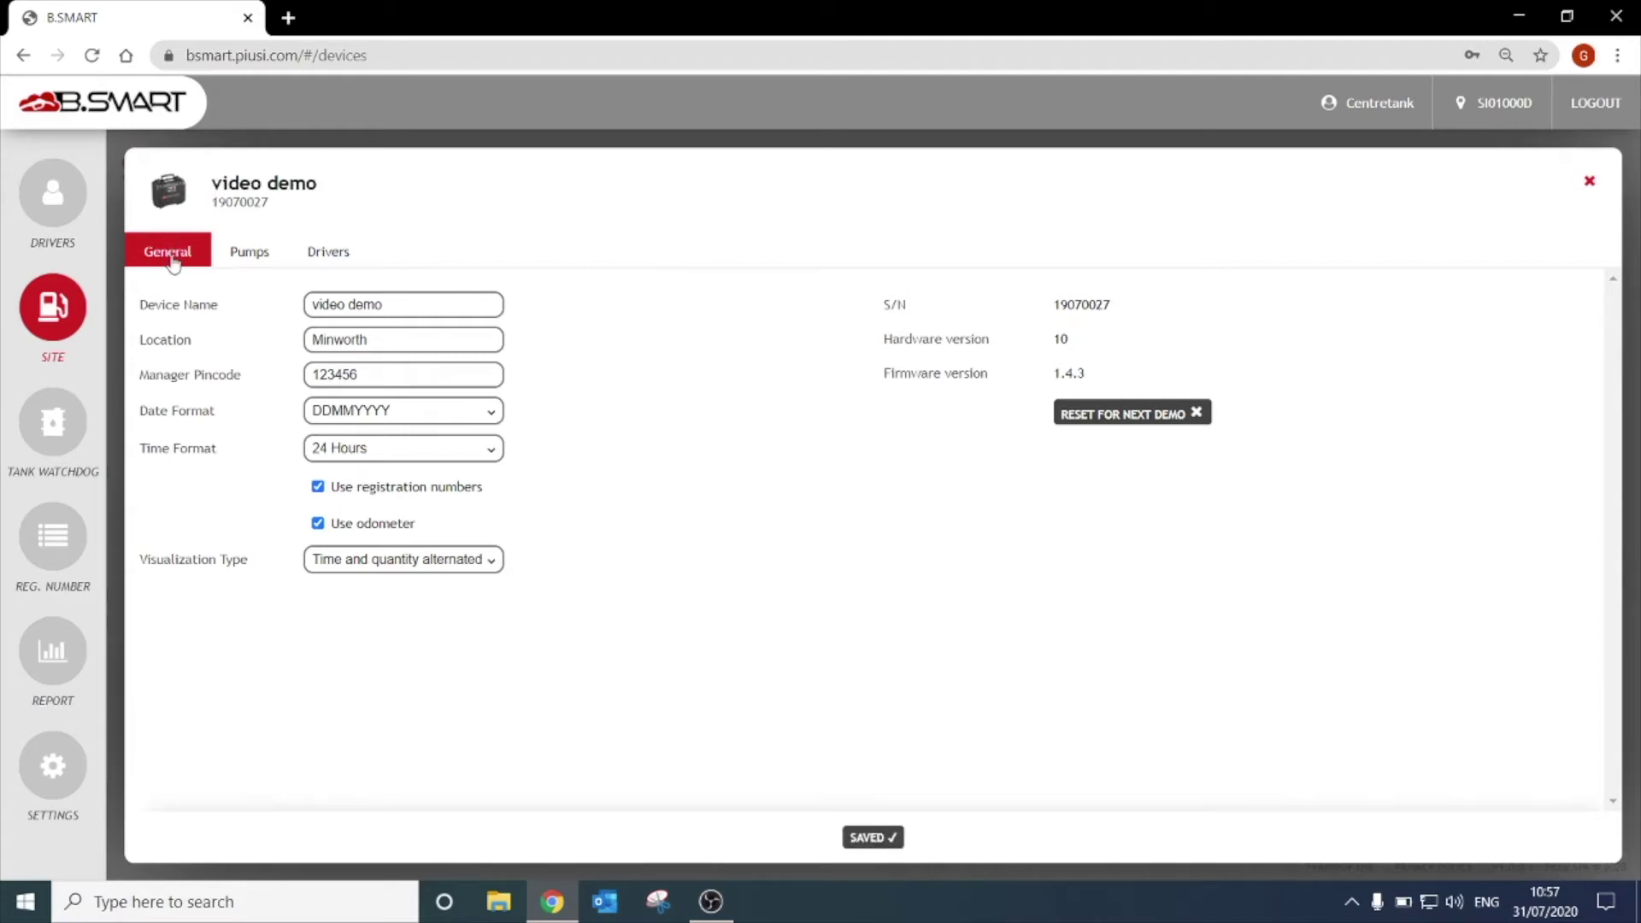
left_click(256, 267)
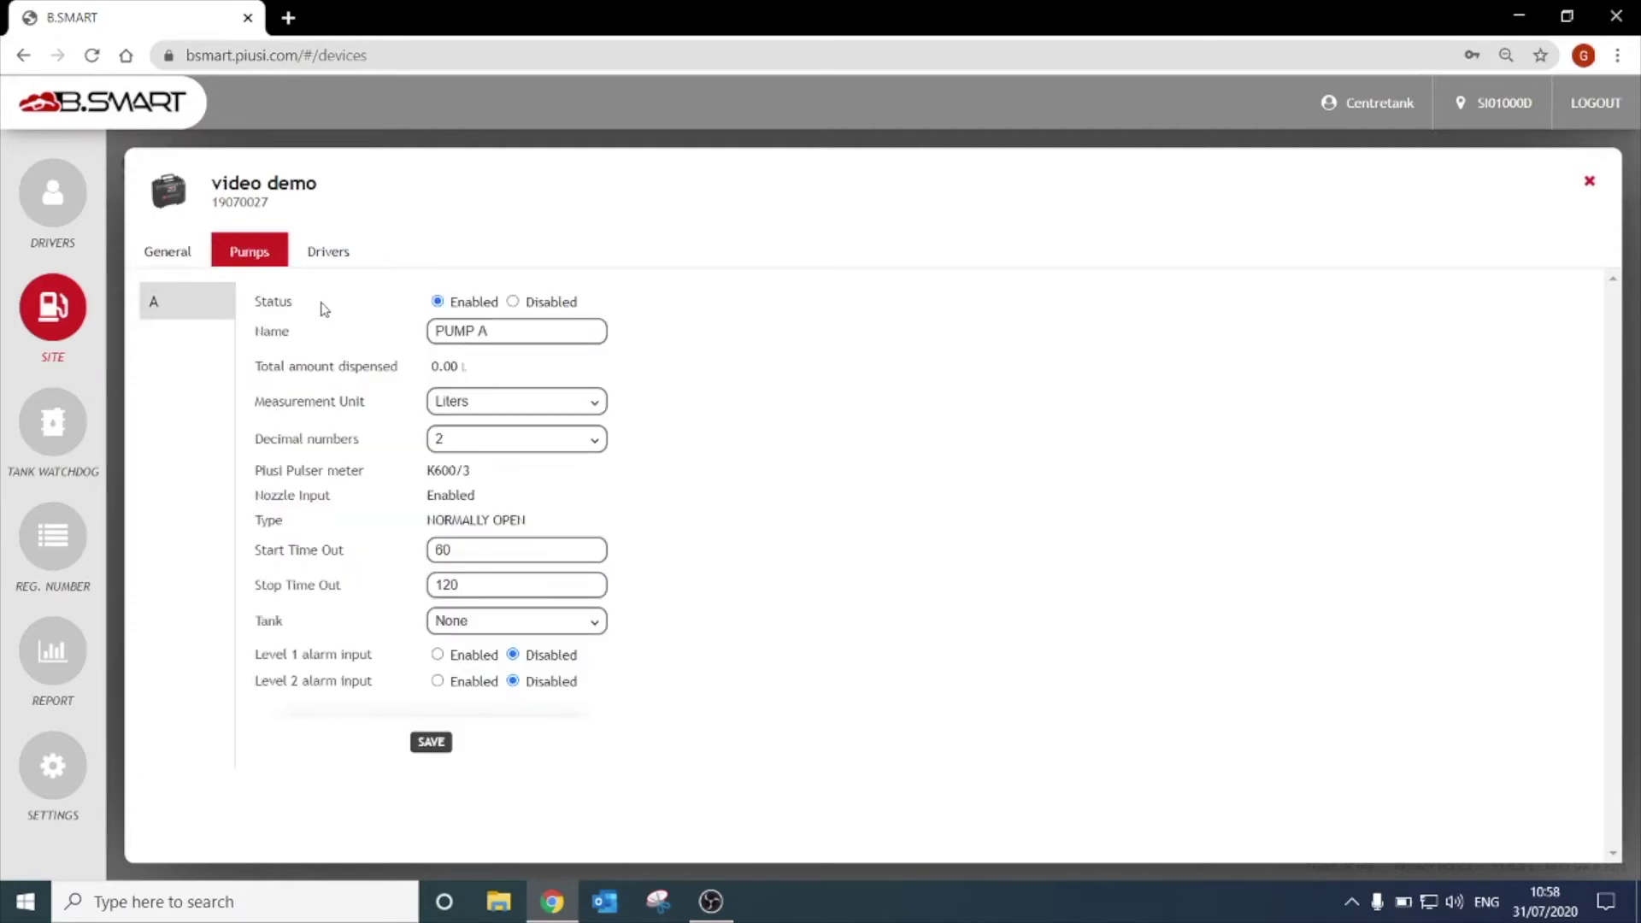
Rename the pump from PUMP A to 'red diesel', with Liters as measurement unit.
left_click(499, 333)
key("ctrl+a")
type("red diesel")
left_click(492, 407)
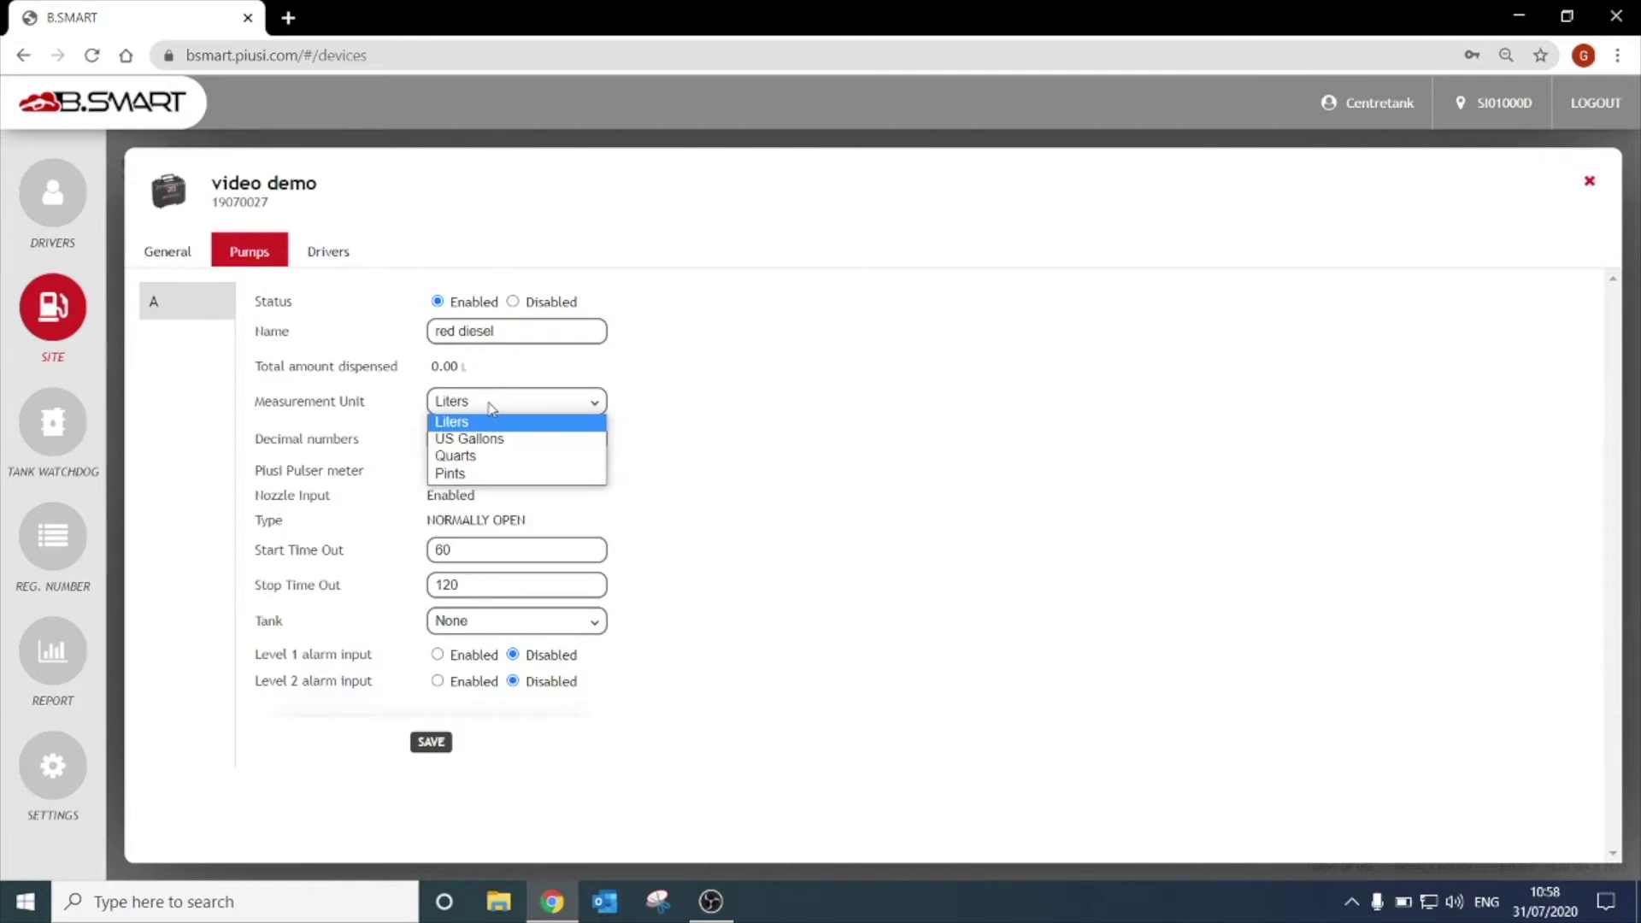
left_click(492, 411)
left_click(506, 446)
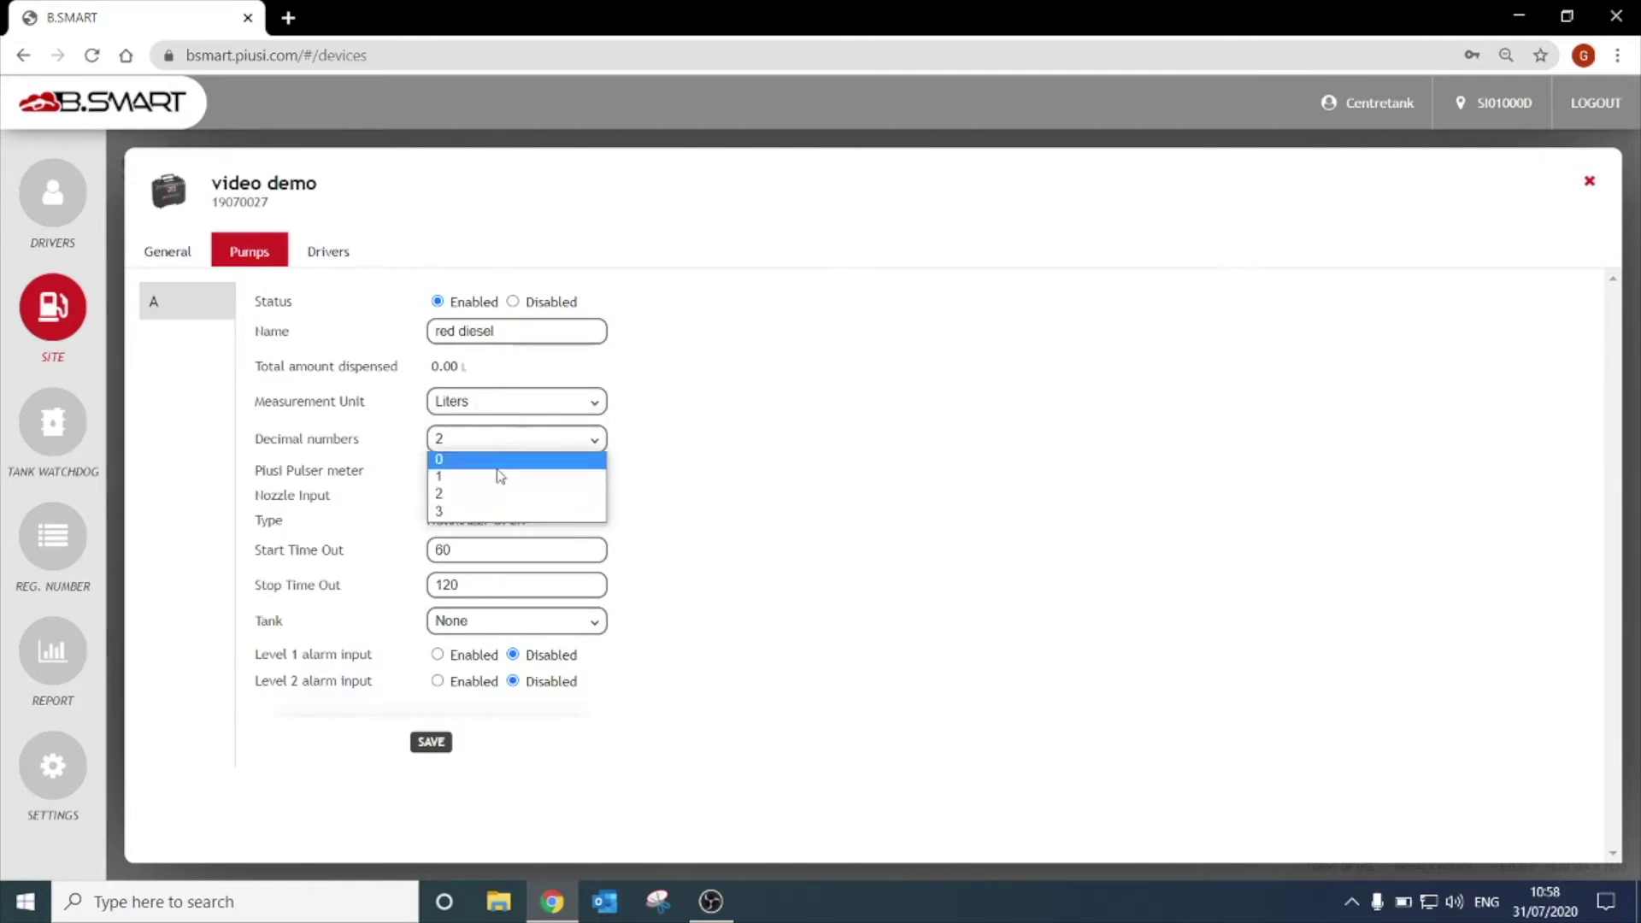
left_click(489, 496)
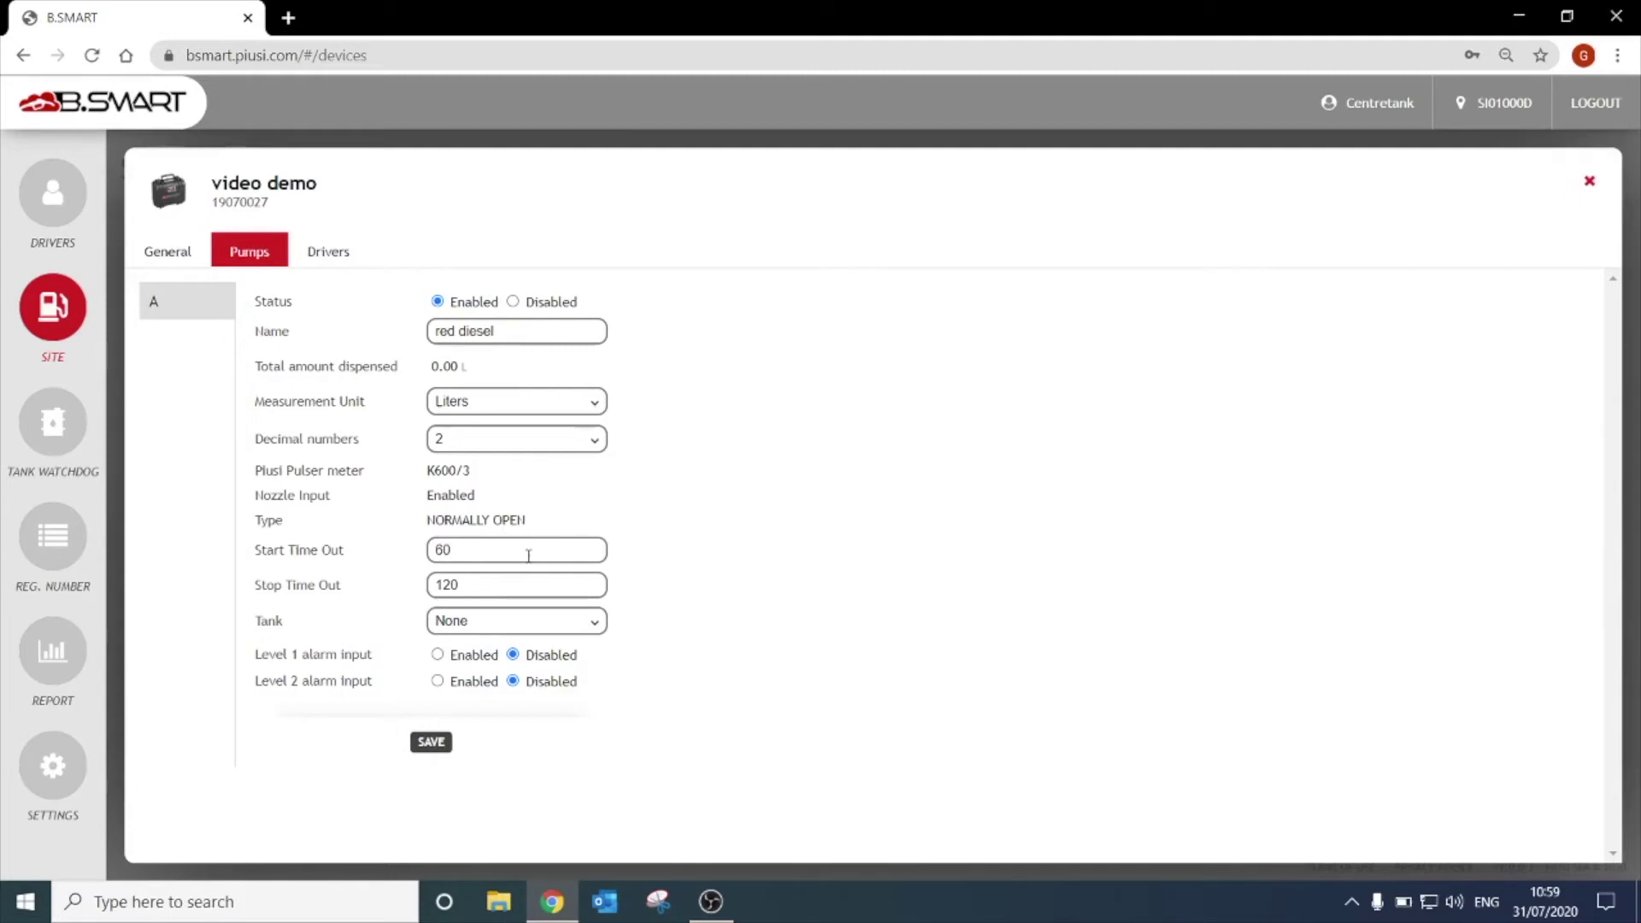
double_click(528, 556)
Set Stop Time Out to 60 and enable the level 1 alarm as Warning.
double_click(524, 589)
type("60")
left_click(437, 654)
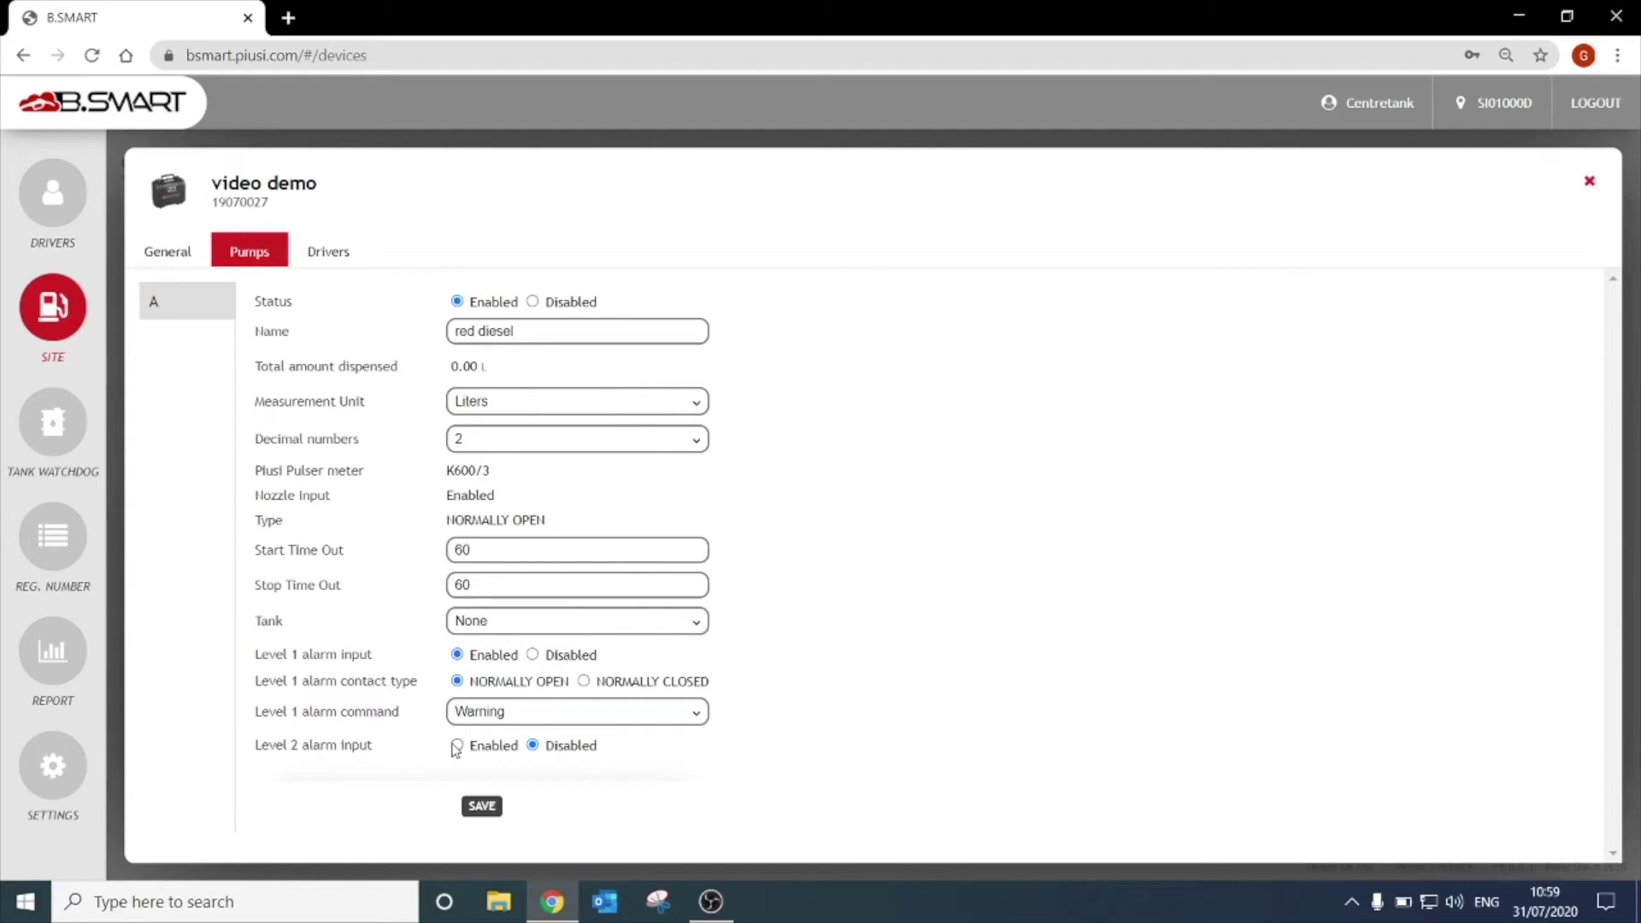
left_click(468, 723)
left_click(468, 732)
Enable the level 2 alarm with Pump cut off and save the pump settings.
left_click(457, 745)
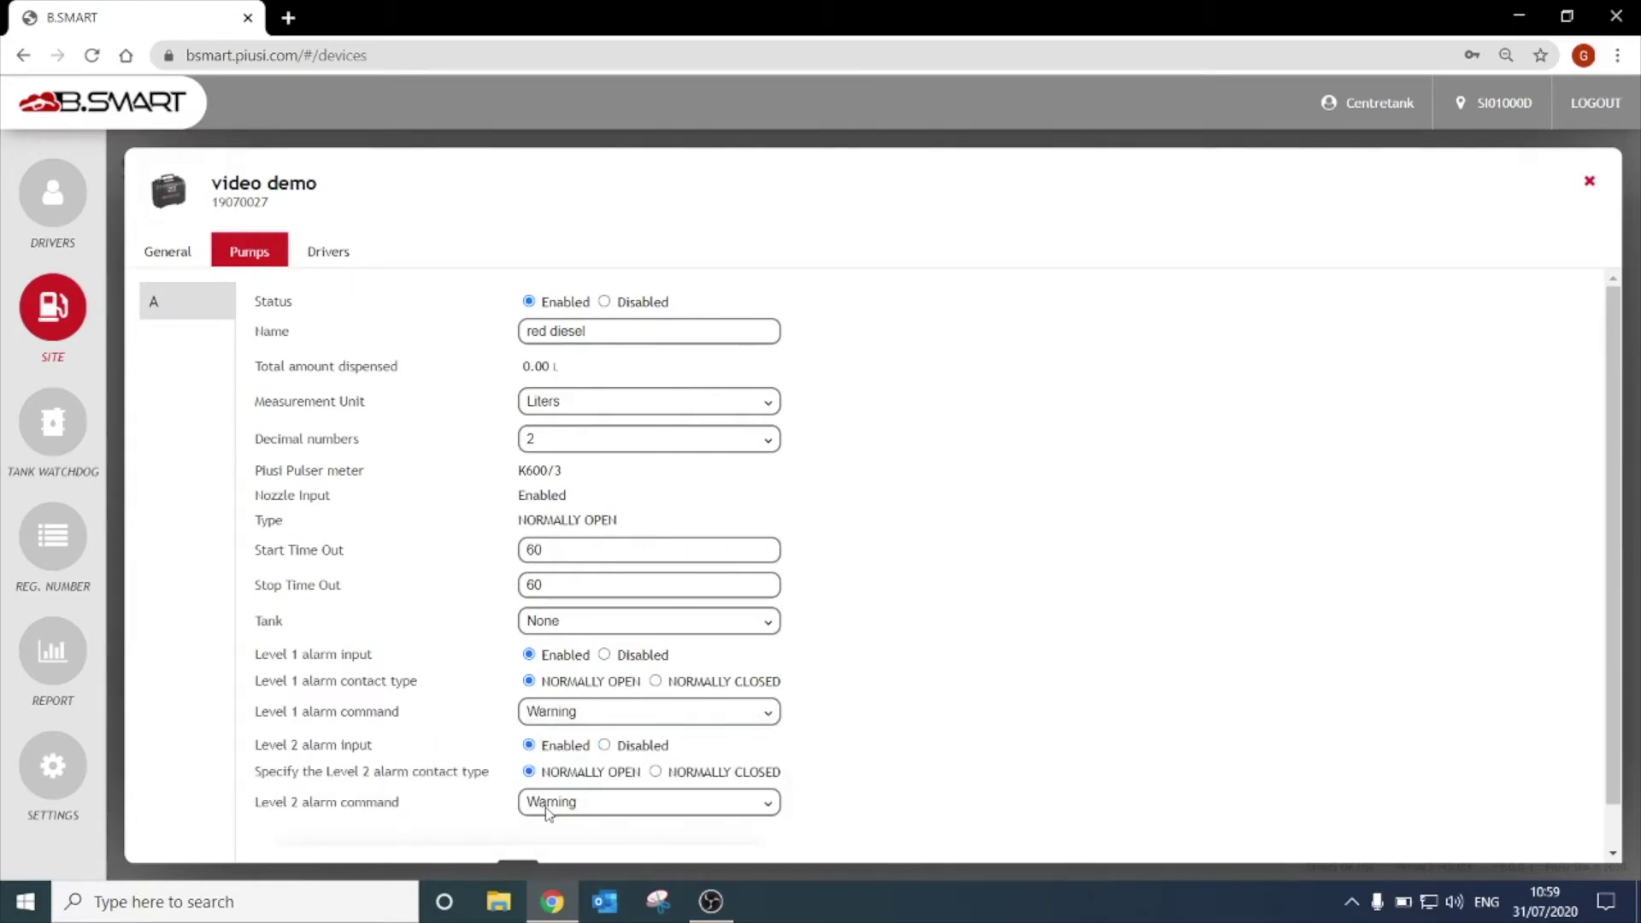
left_click(536, 803)
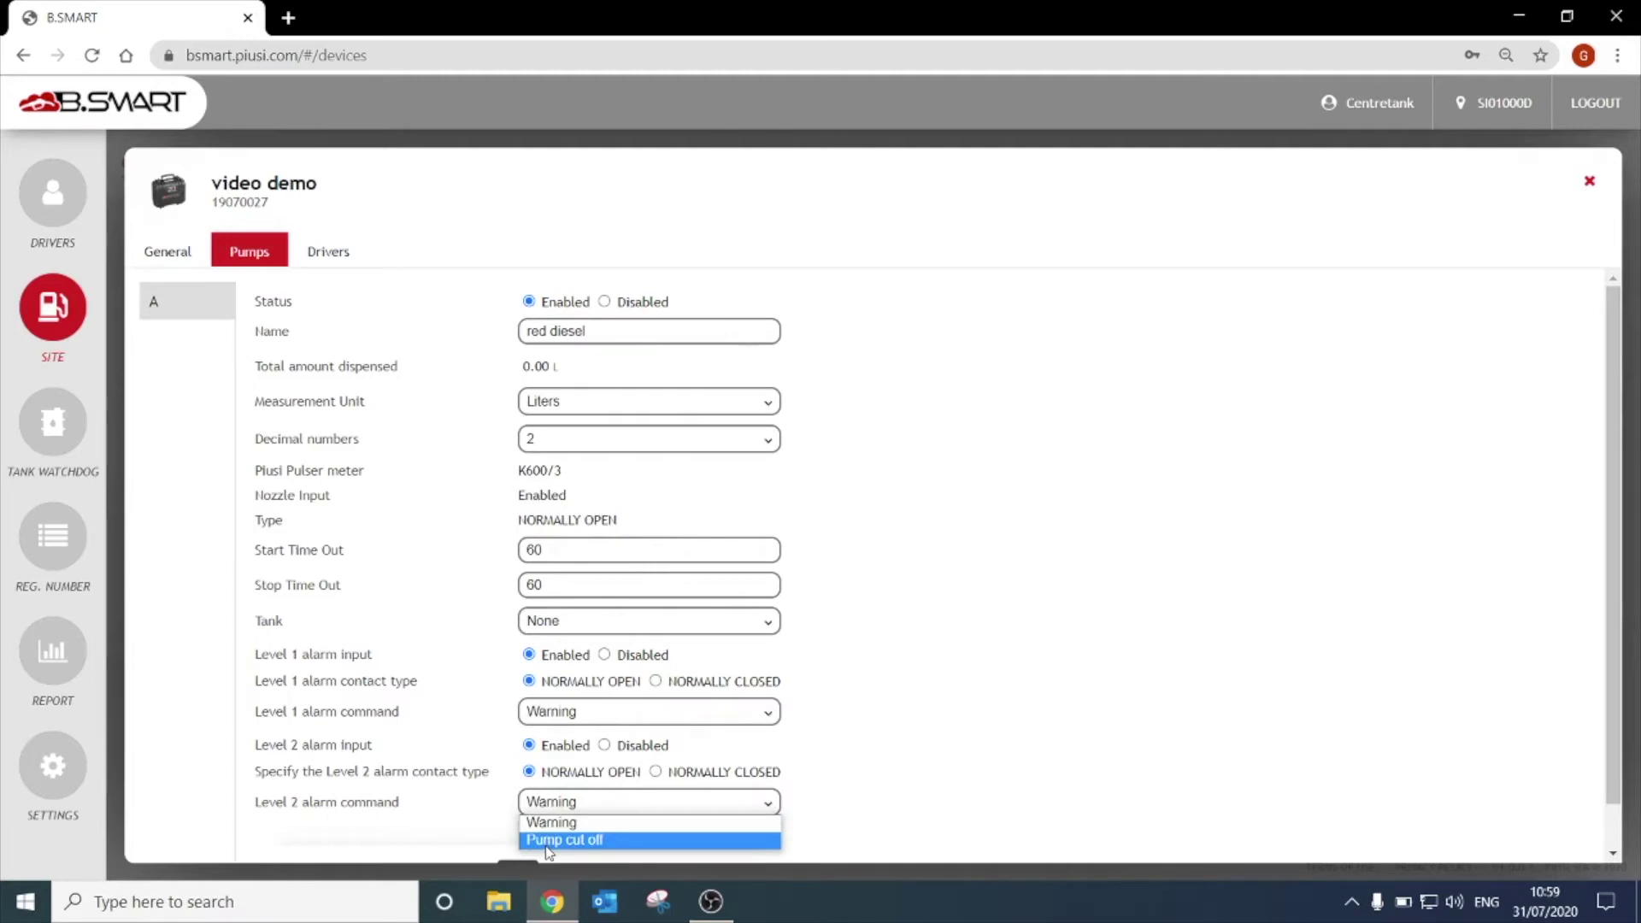
left_click(547, 840)
scroll(546, 845, "down", 1)
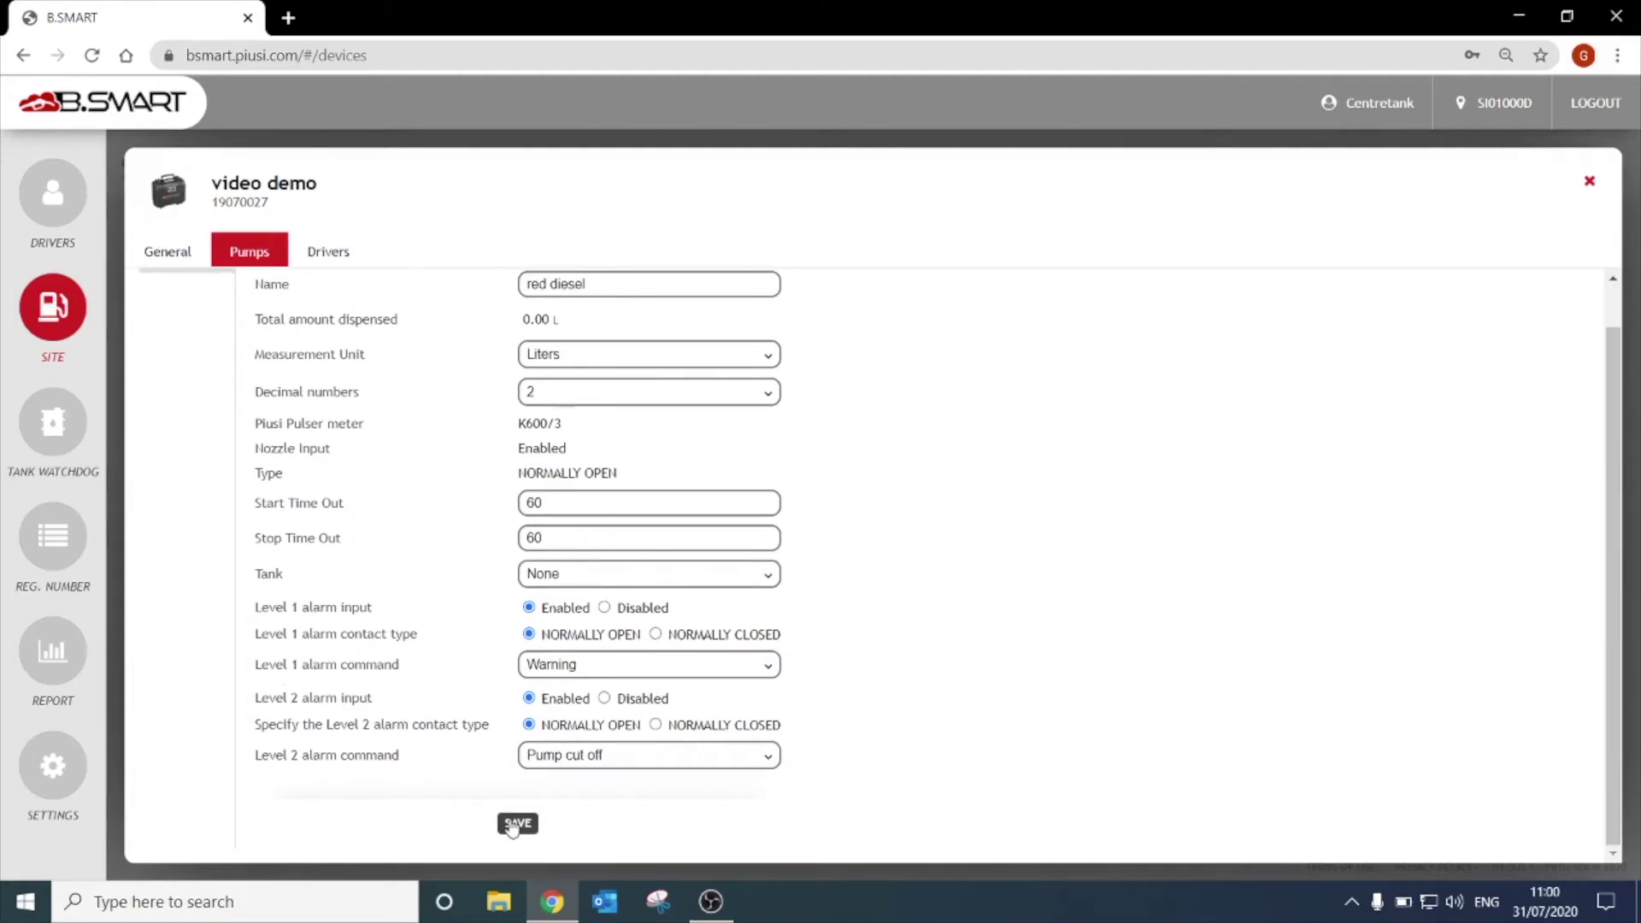
left_click(513, 825)
left_click(317, 256)
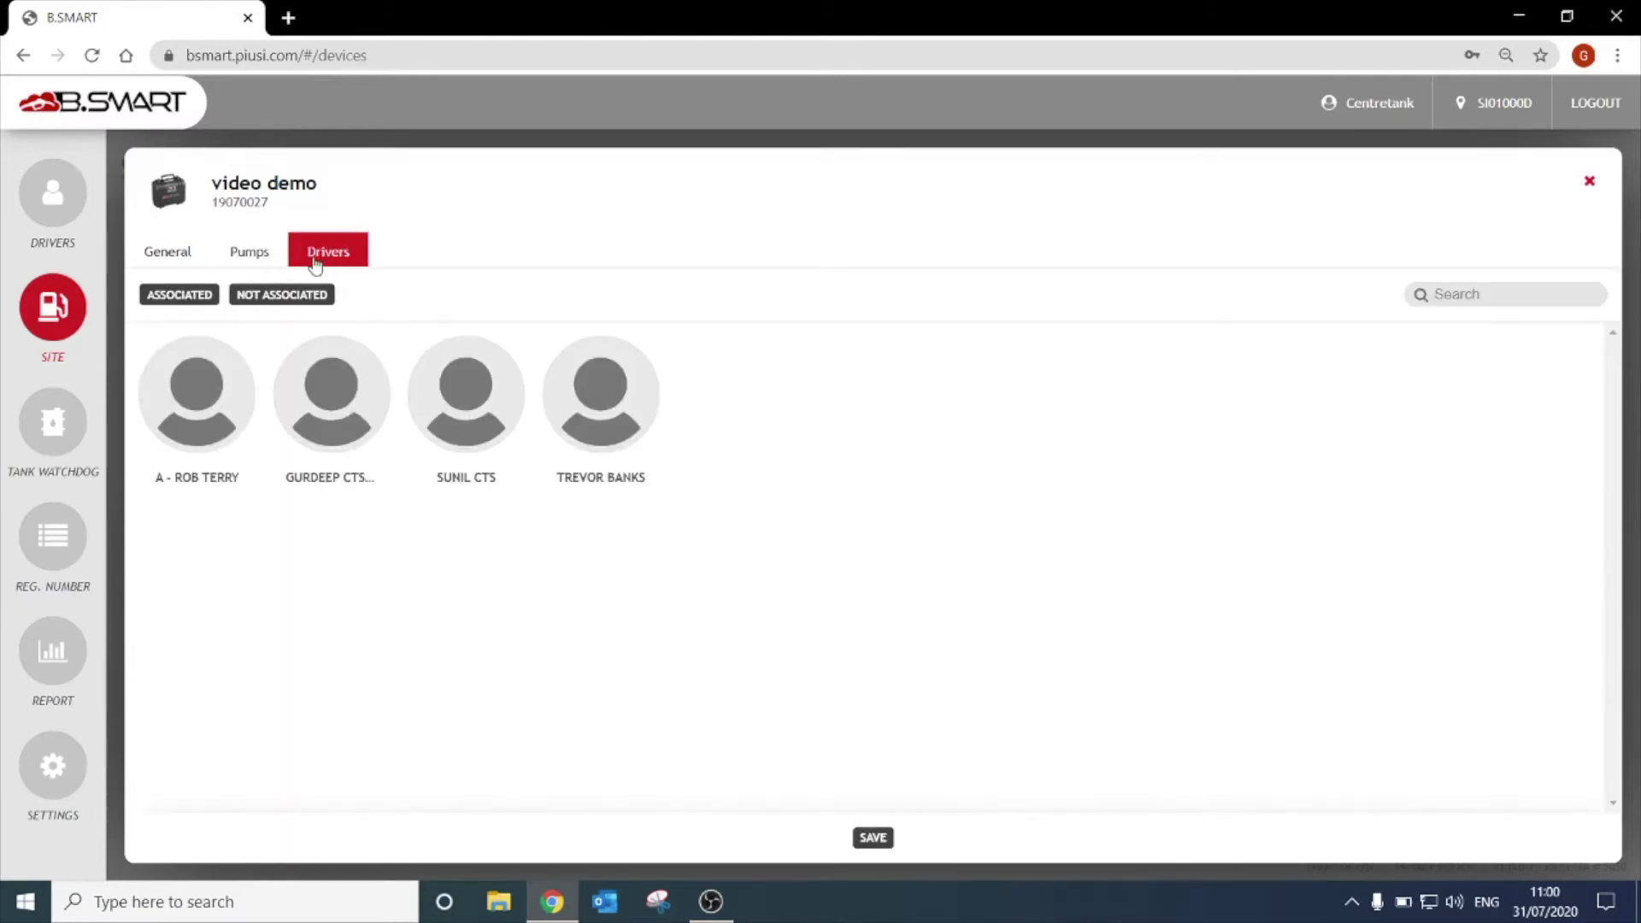
Associate a driver with the video demo device, save, check the associated list, and close settings.
left_click(458, 410)
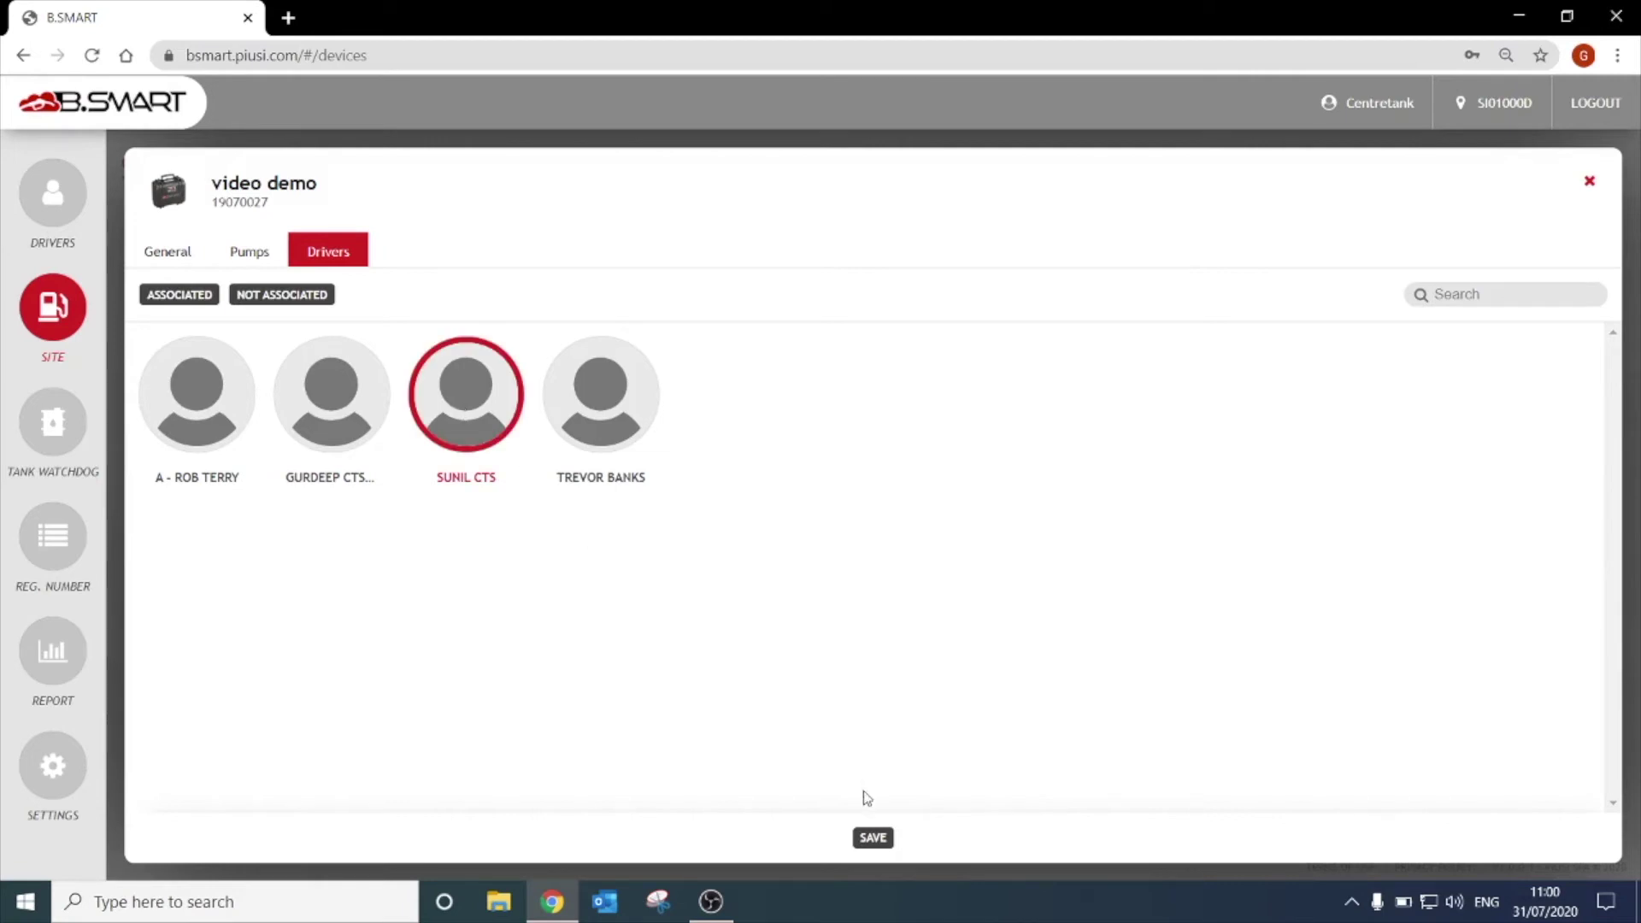
left_click(872, 842)
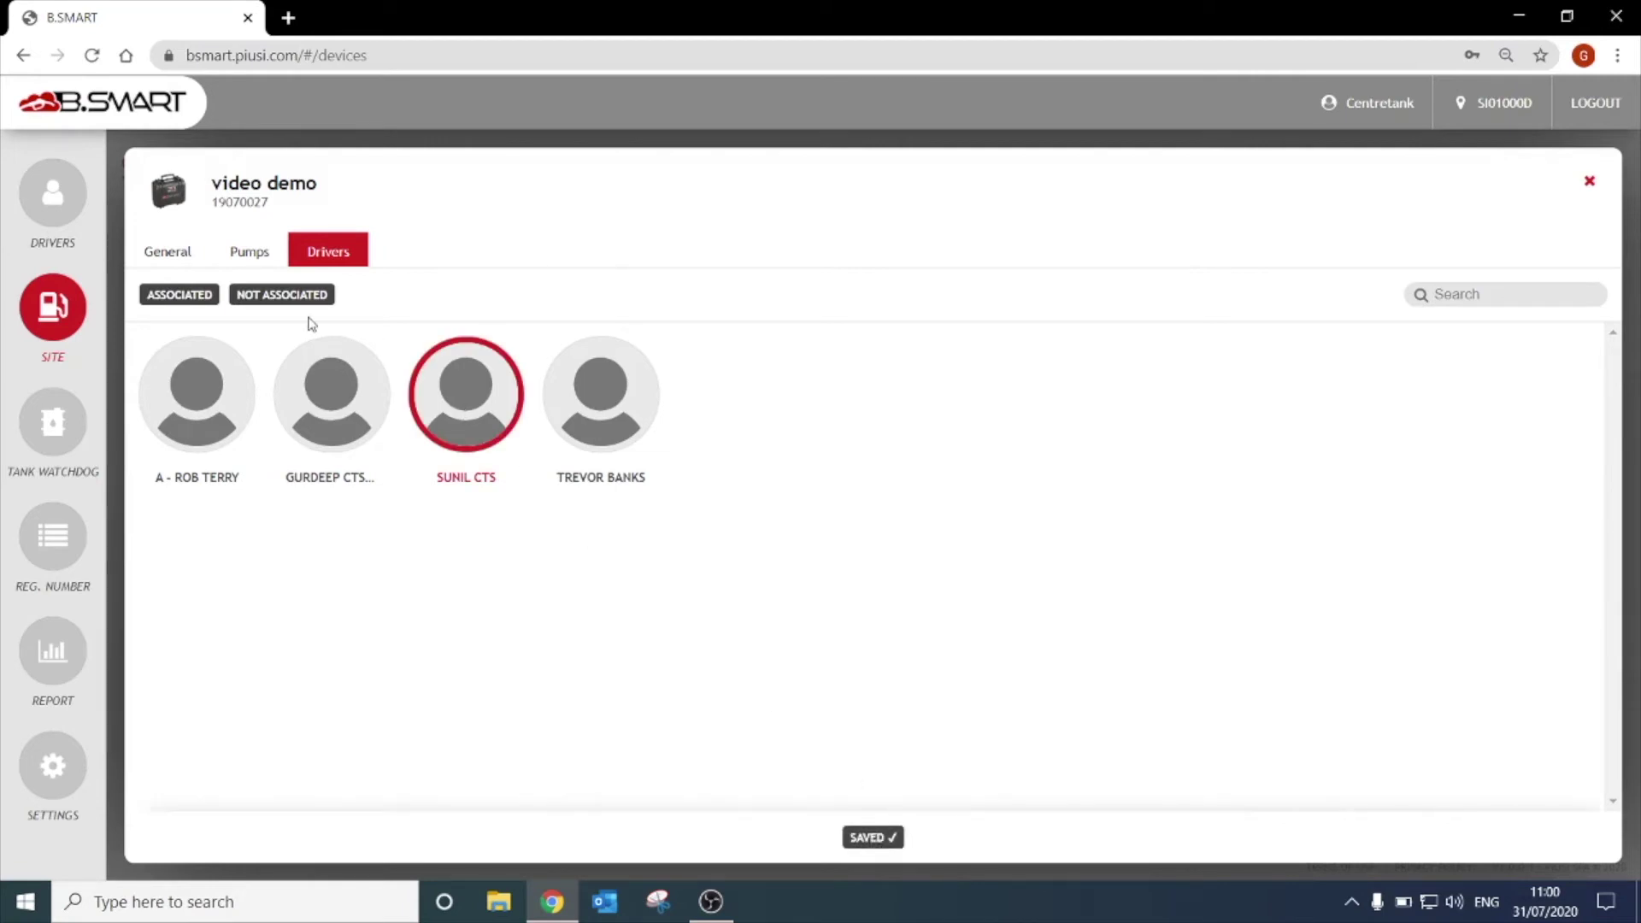
left_click(285, 298)
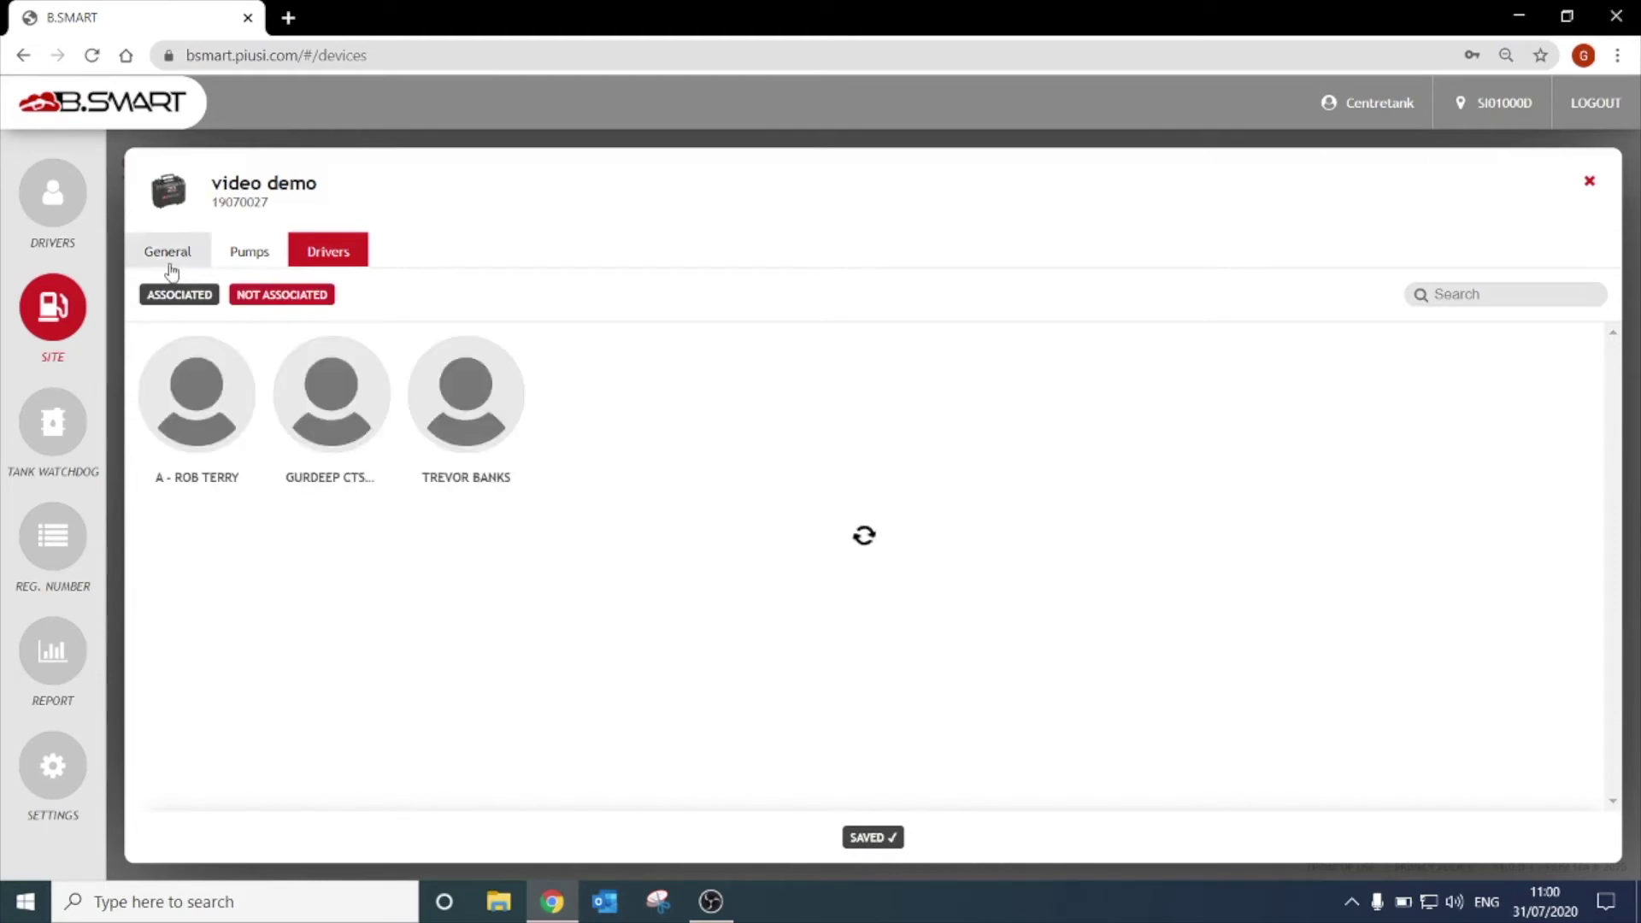
left_click(154, 300)
left_click(154, 299)
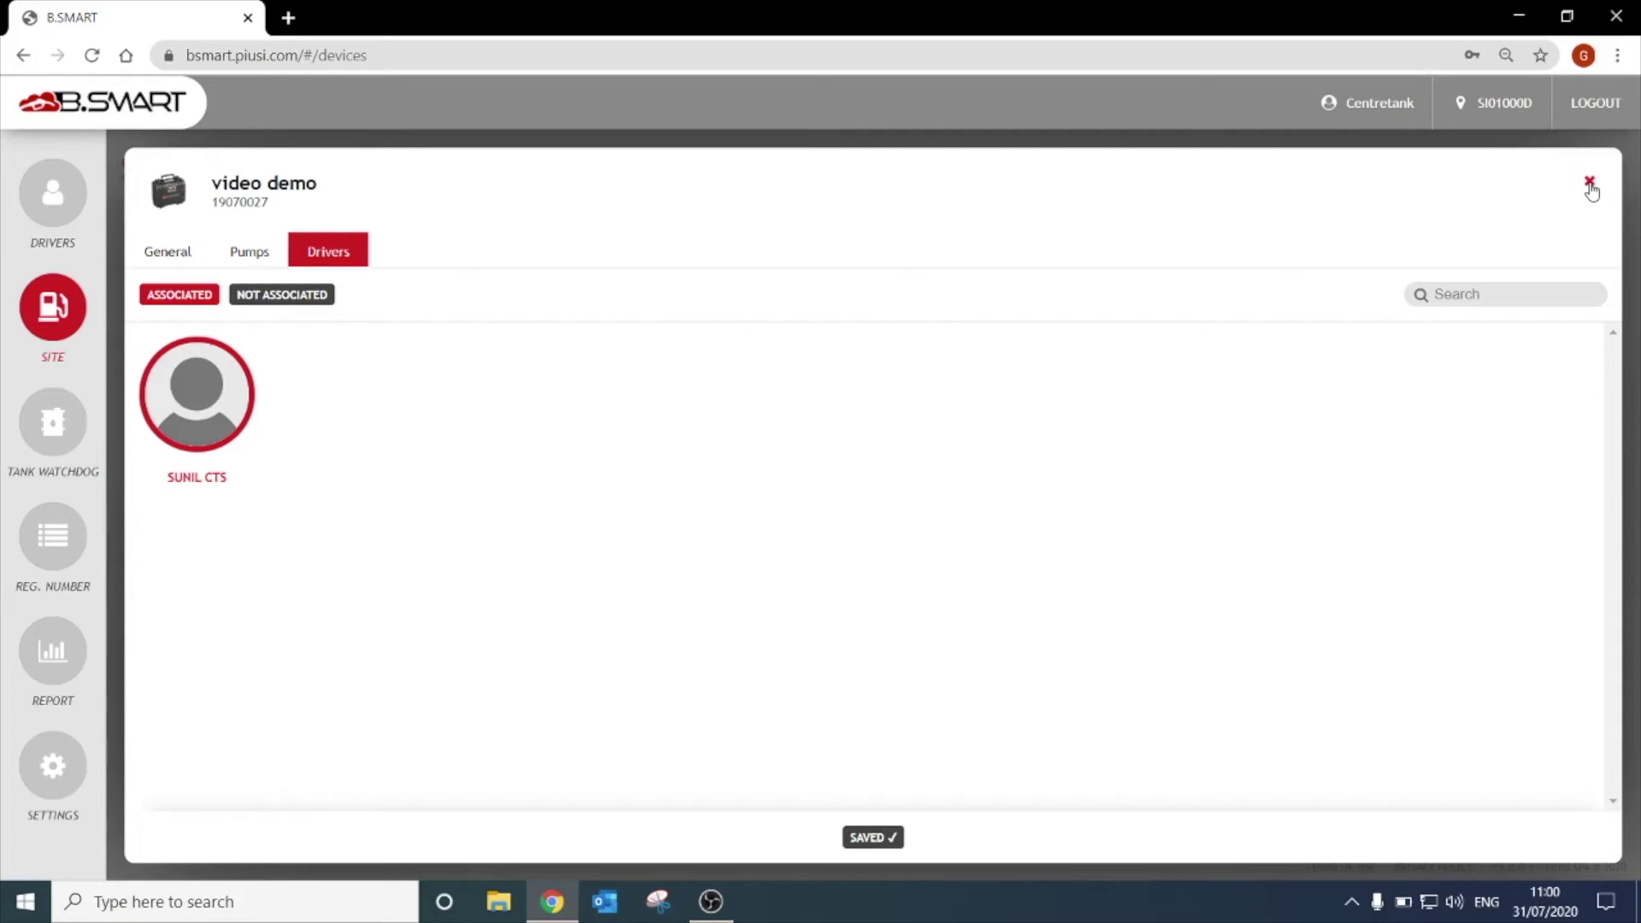
left_click(1590, 184)
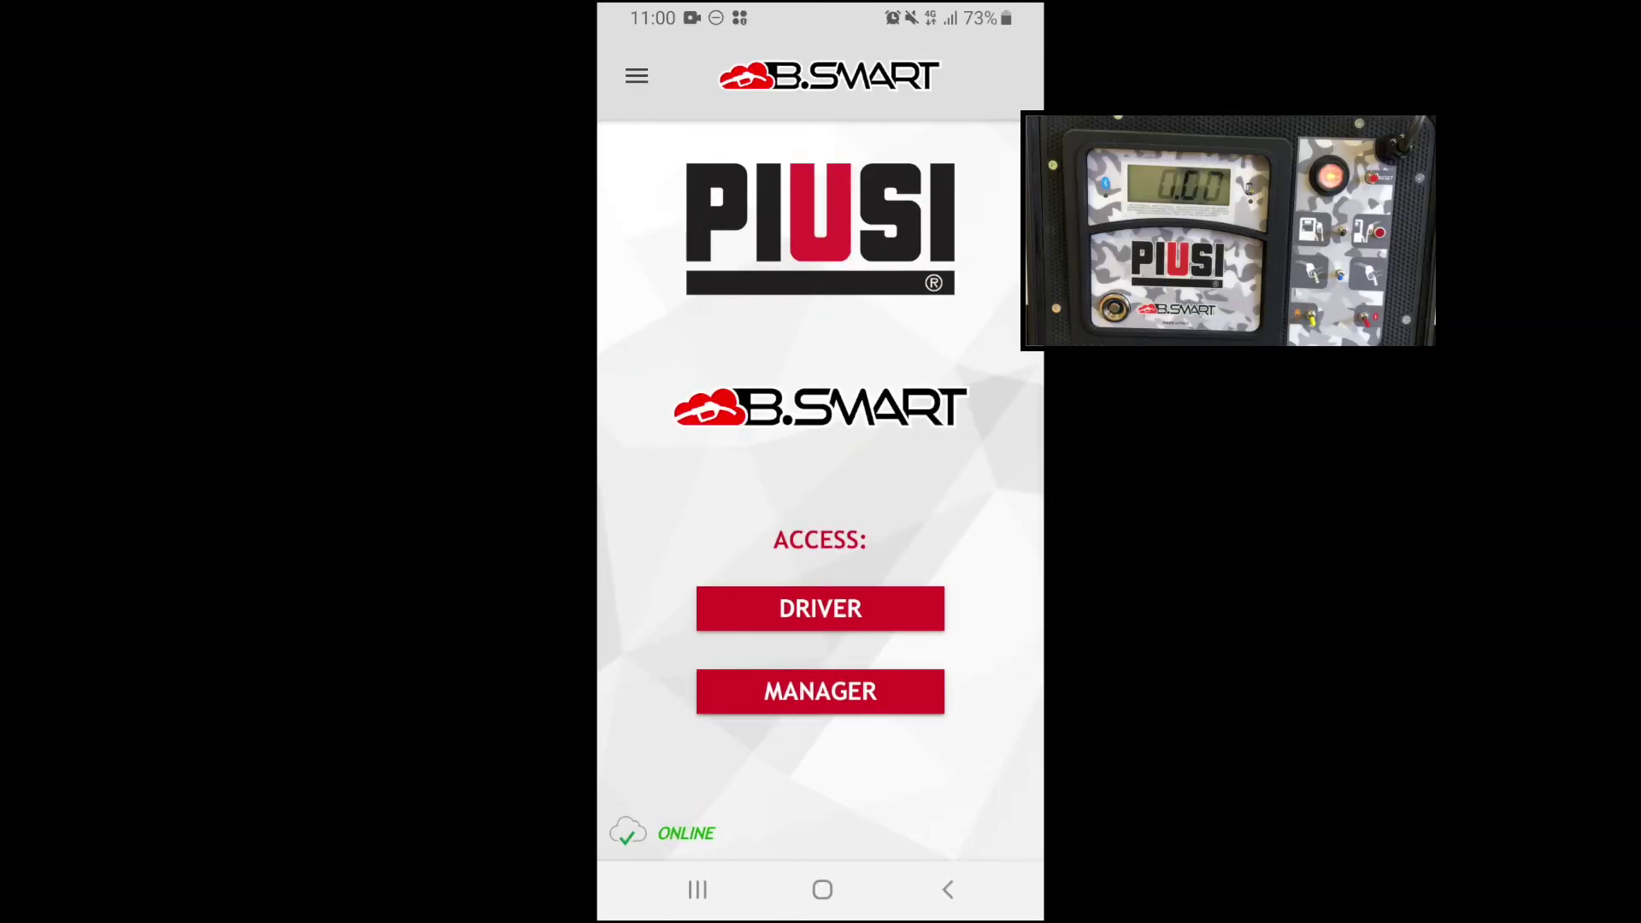
Log in to the app as a driver using the driver authentication code and site code.
left_click(821, 608)
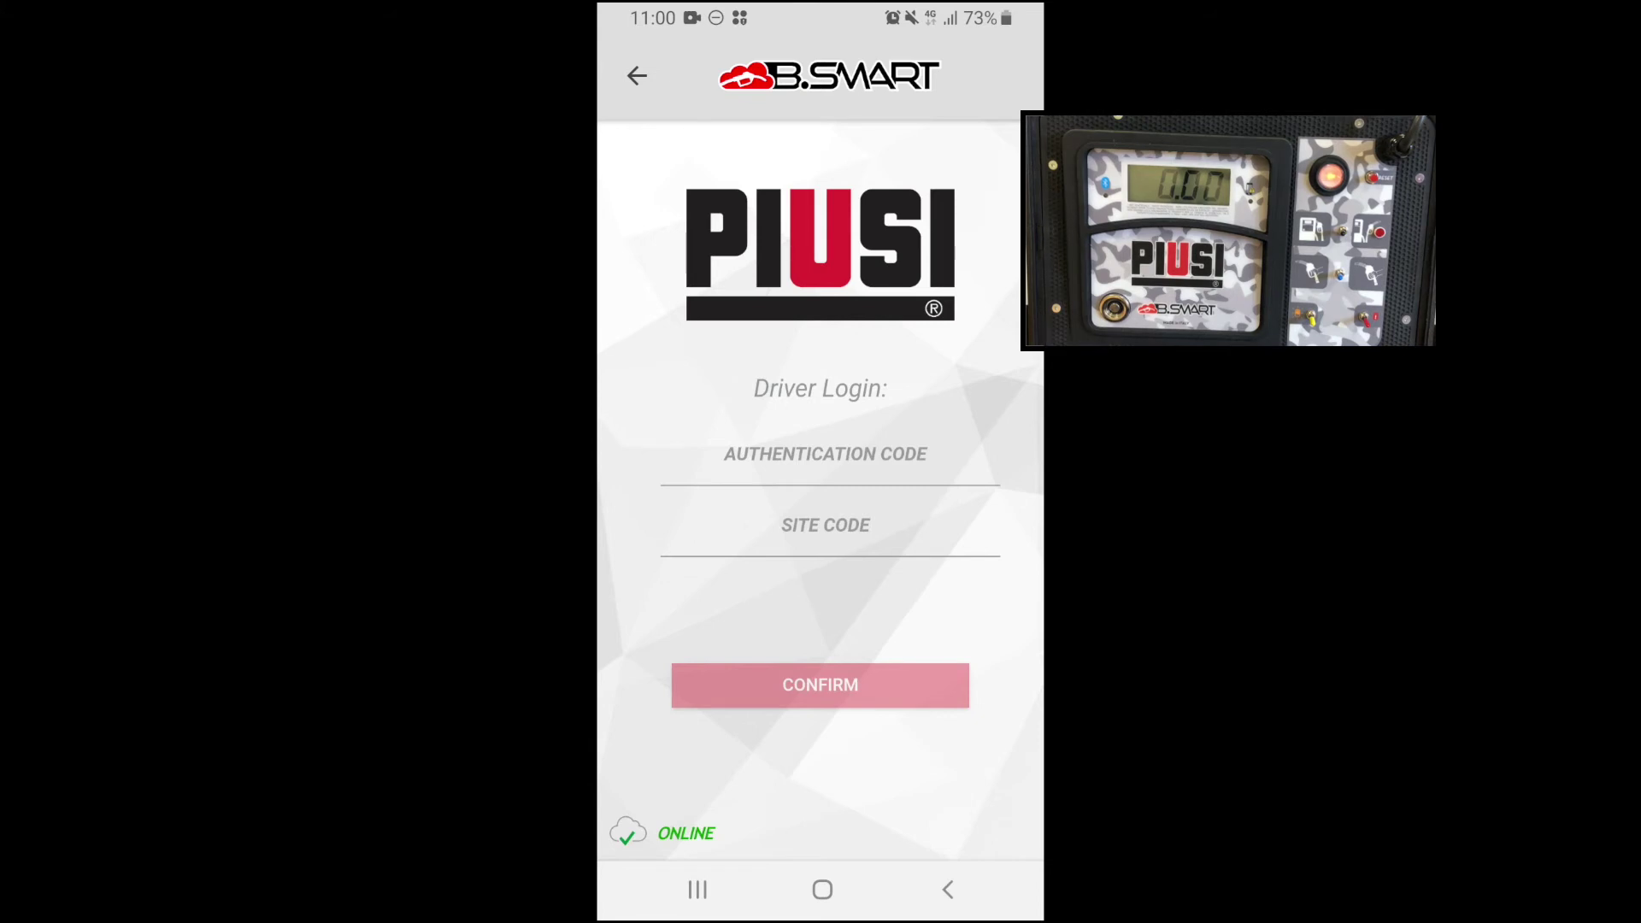
left_click(826, 457)
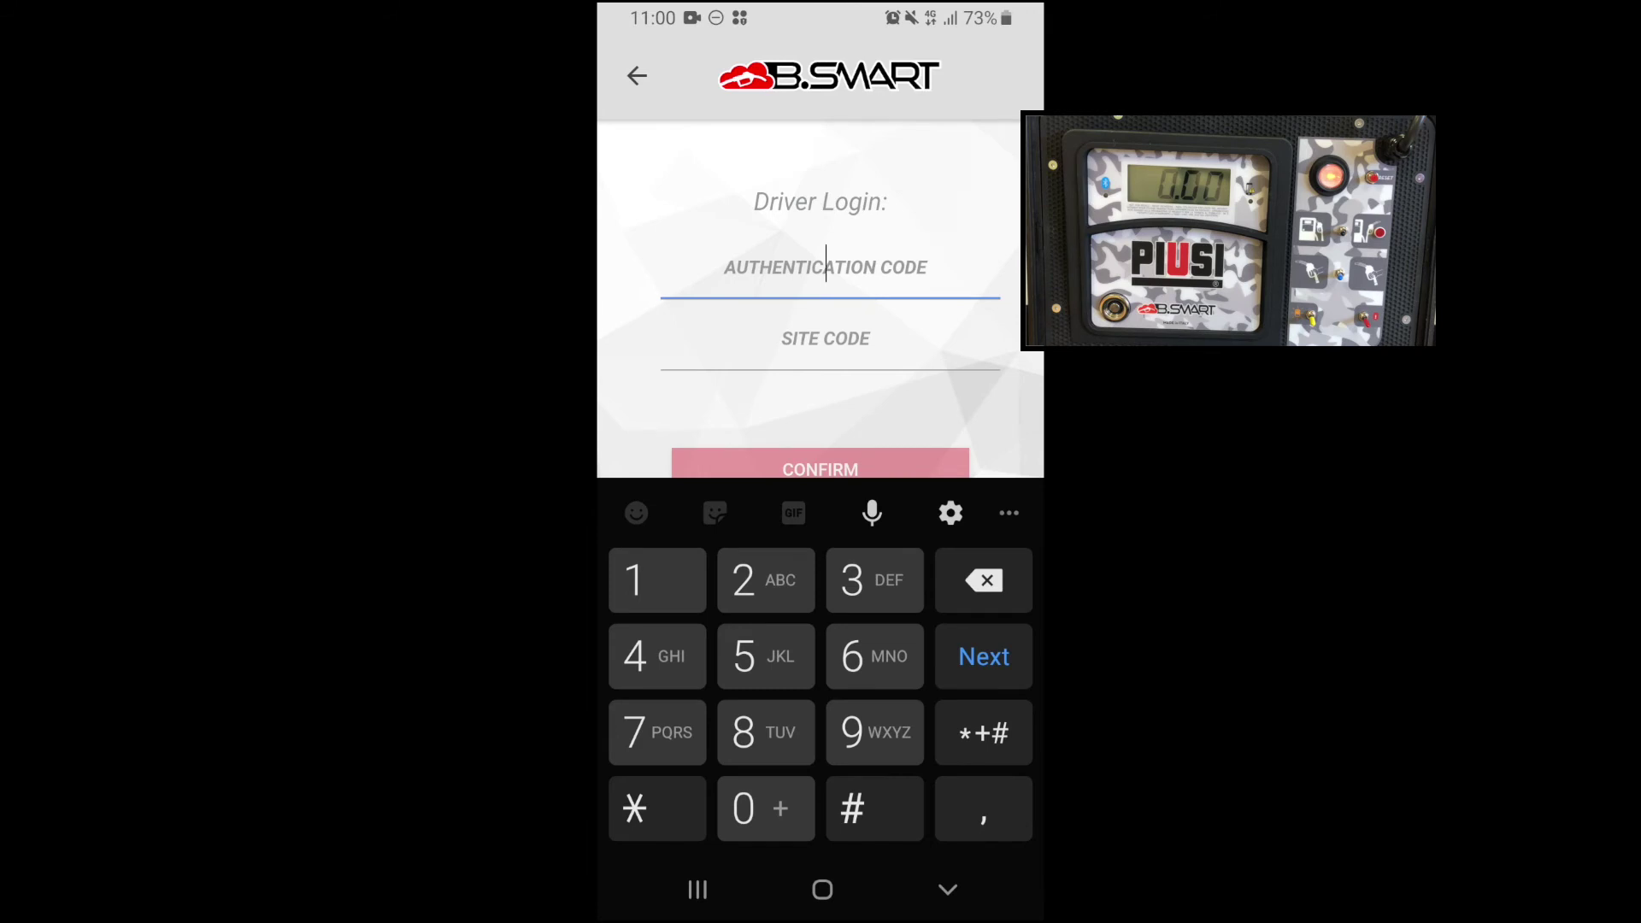
type("12345")
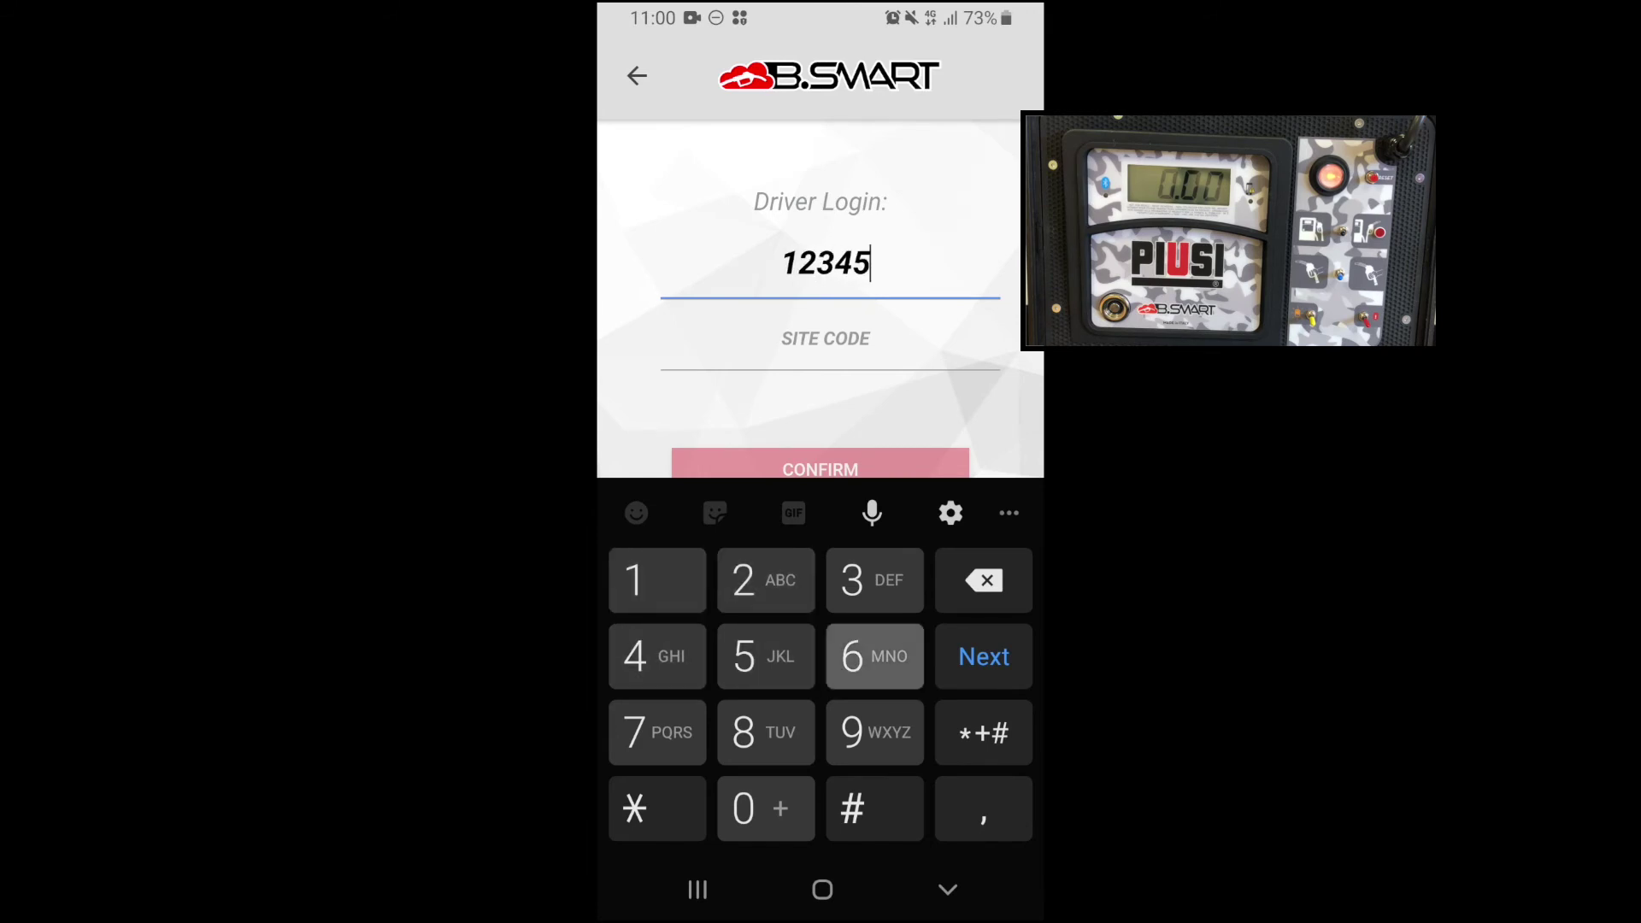
type("678")
key("Tab")
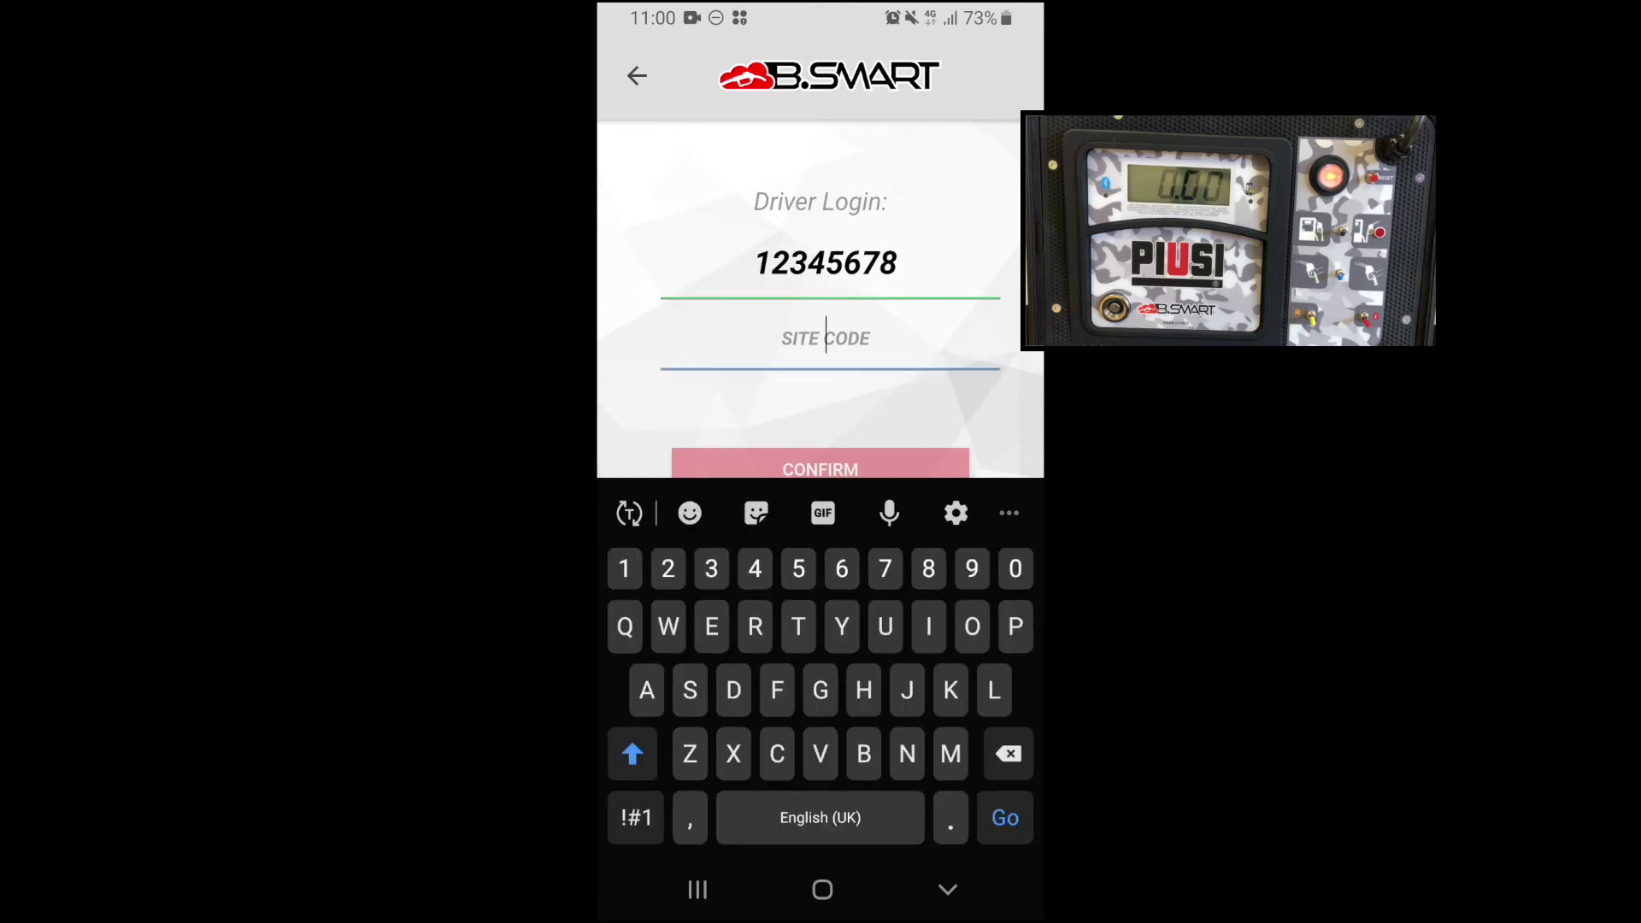
type("SI01000D")
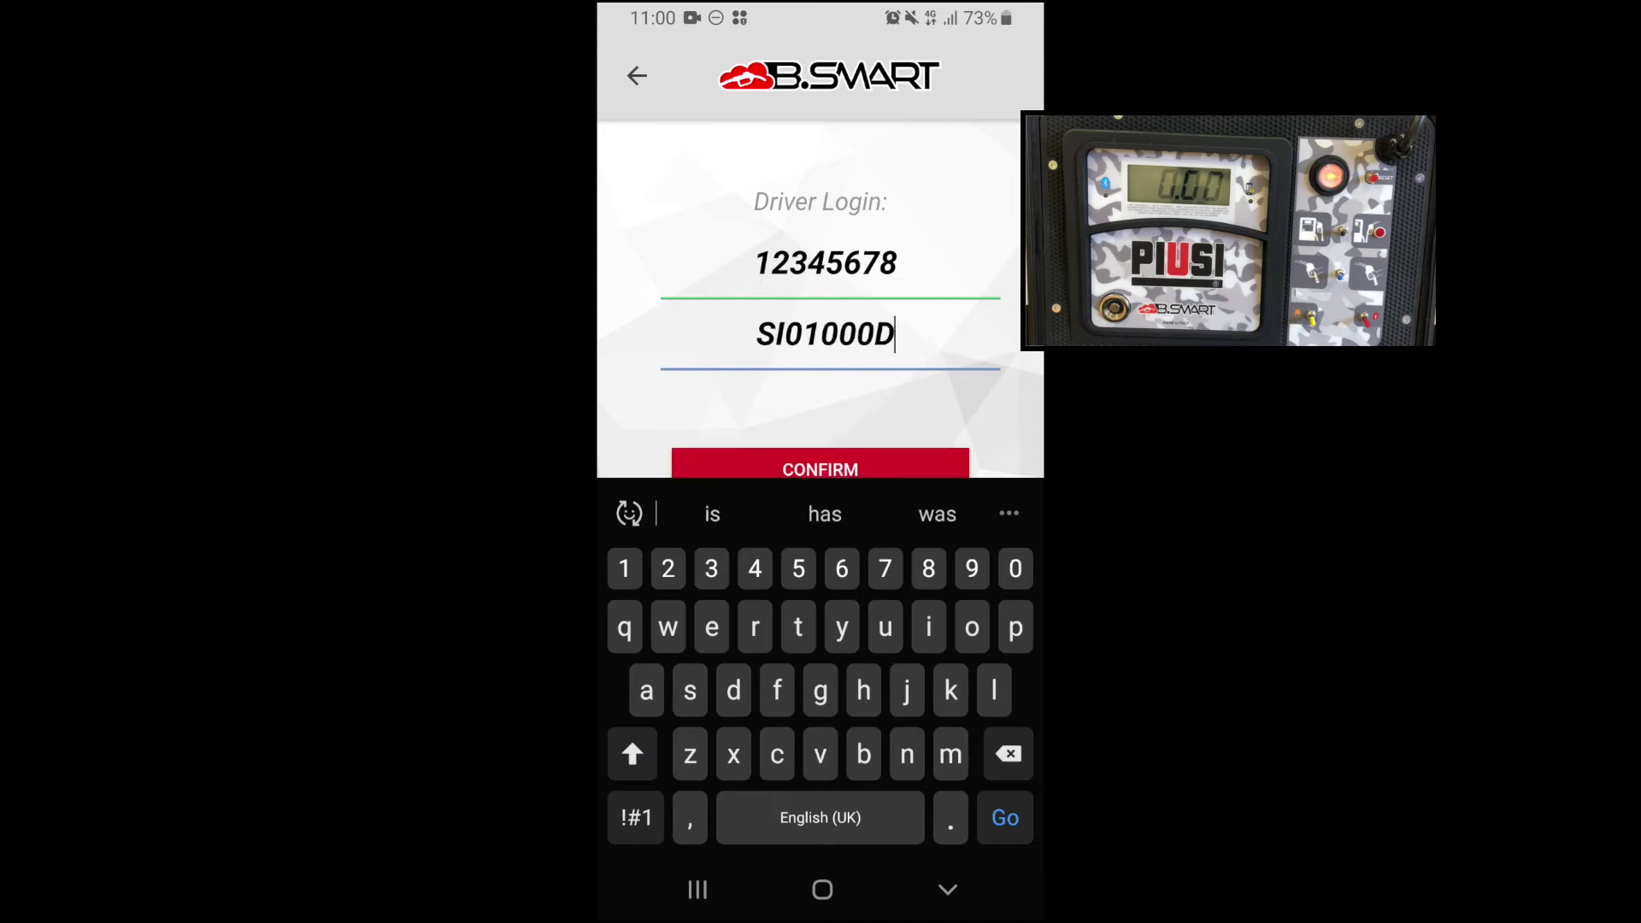
key("Return")
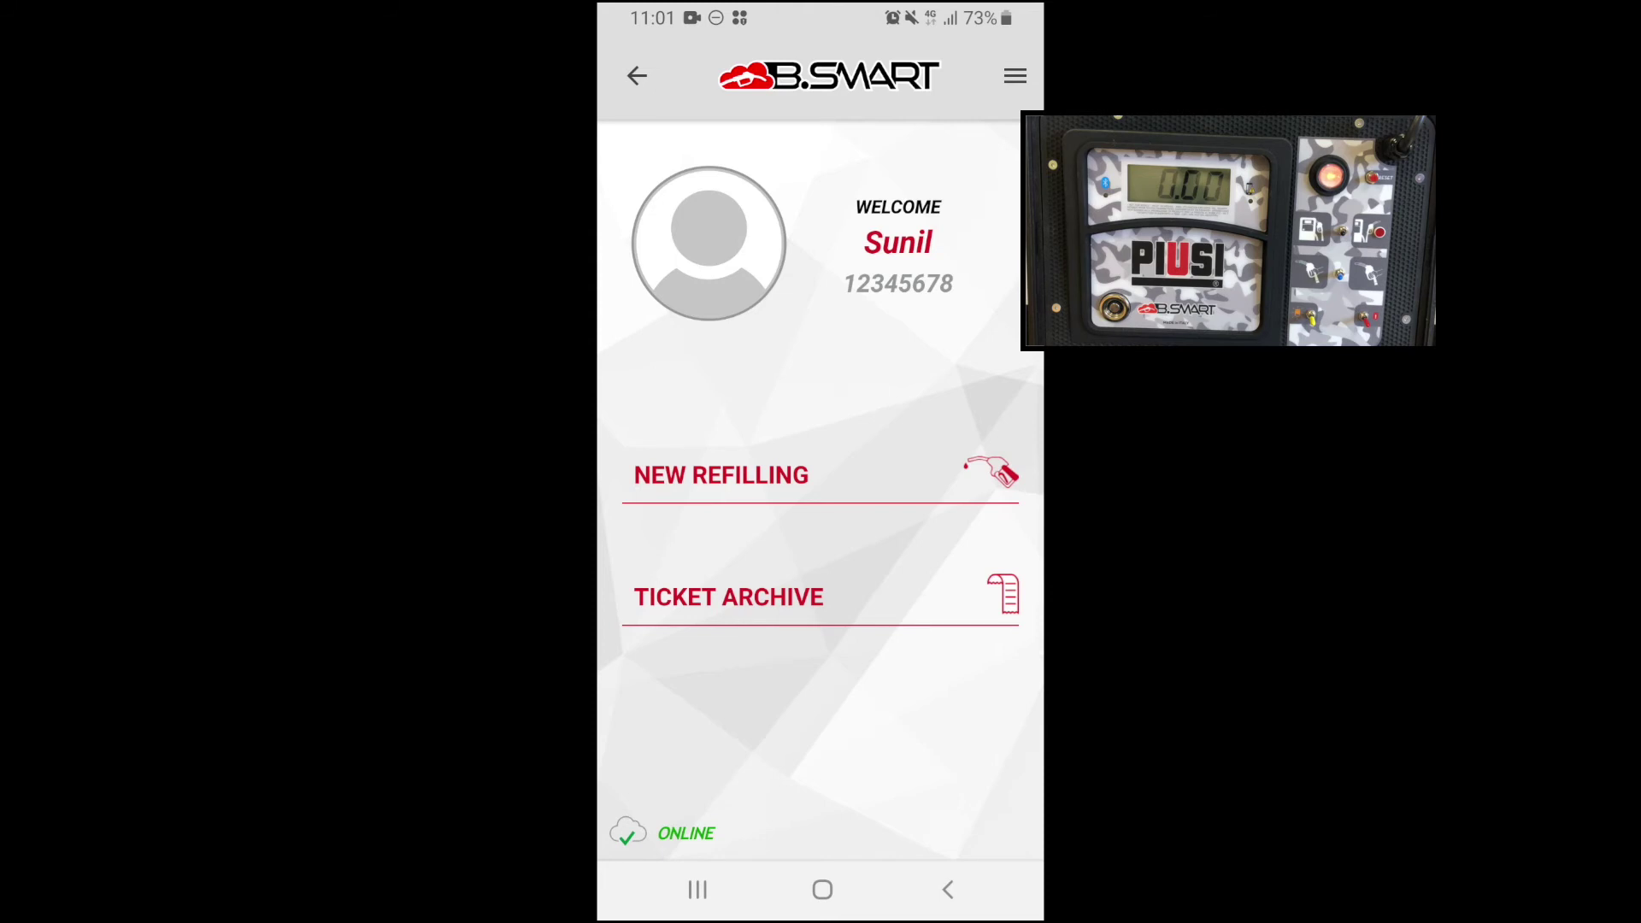
Start a new refilling on the video demo red diesel pump and reach the registration number field.
left_click(720, 475)
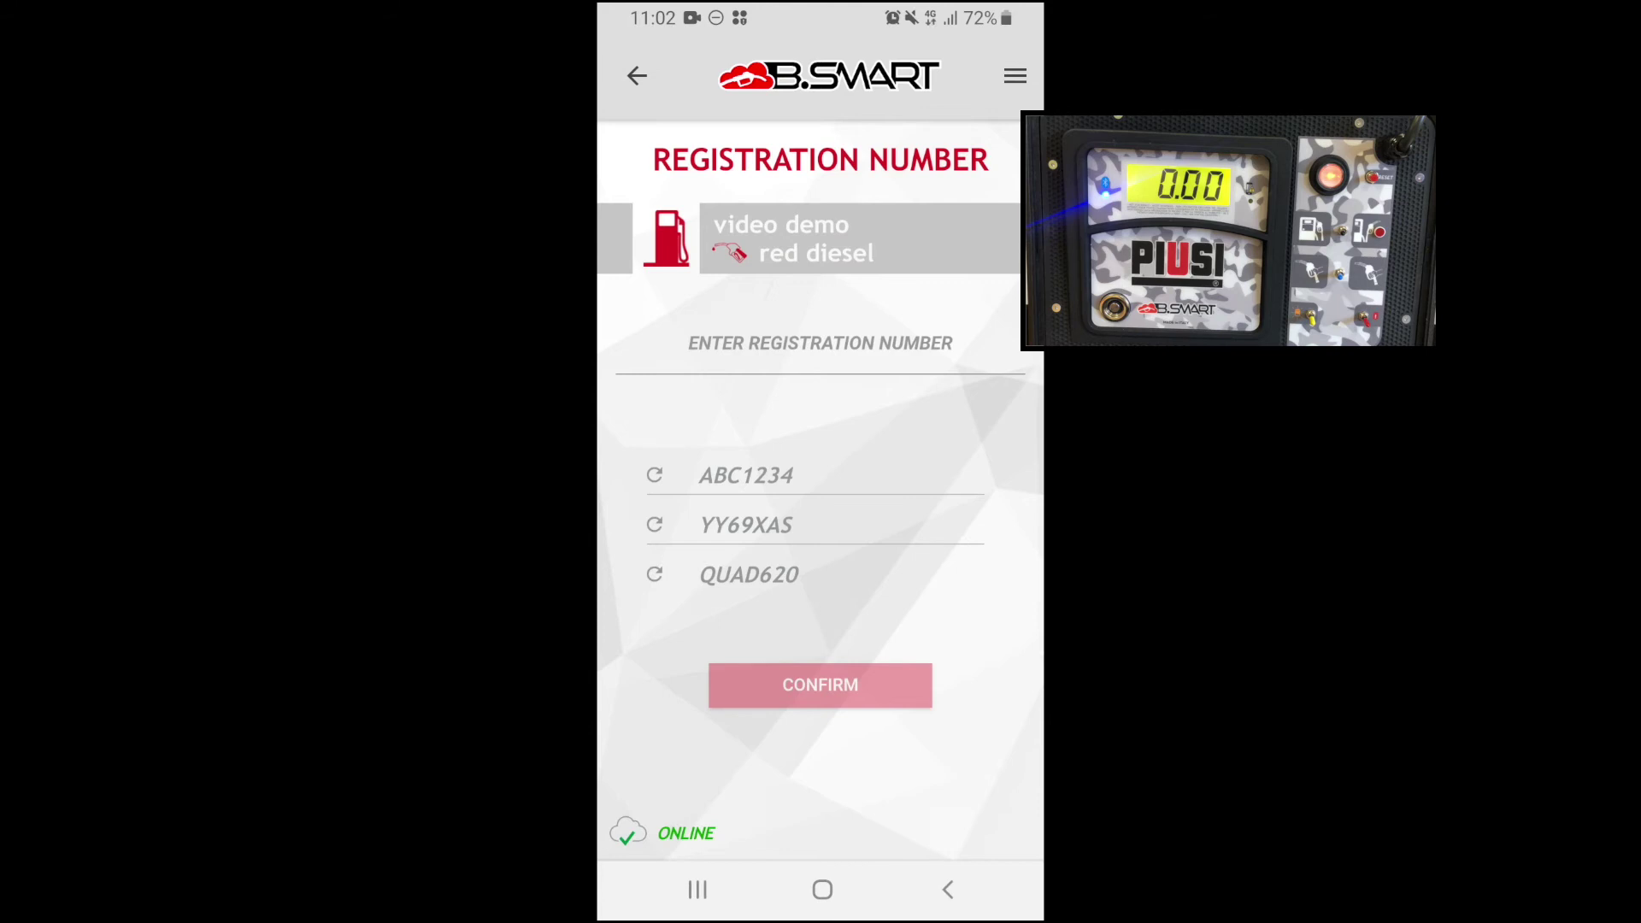
left_click(821, 346)
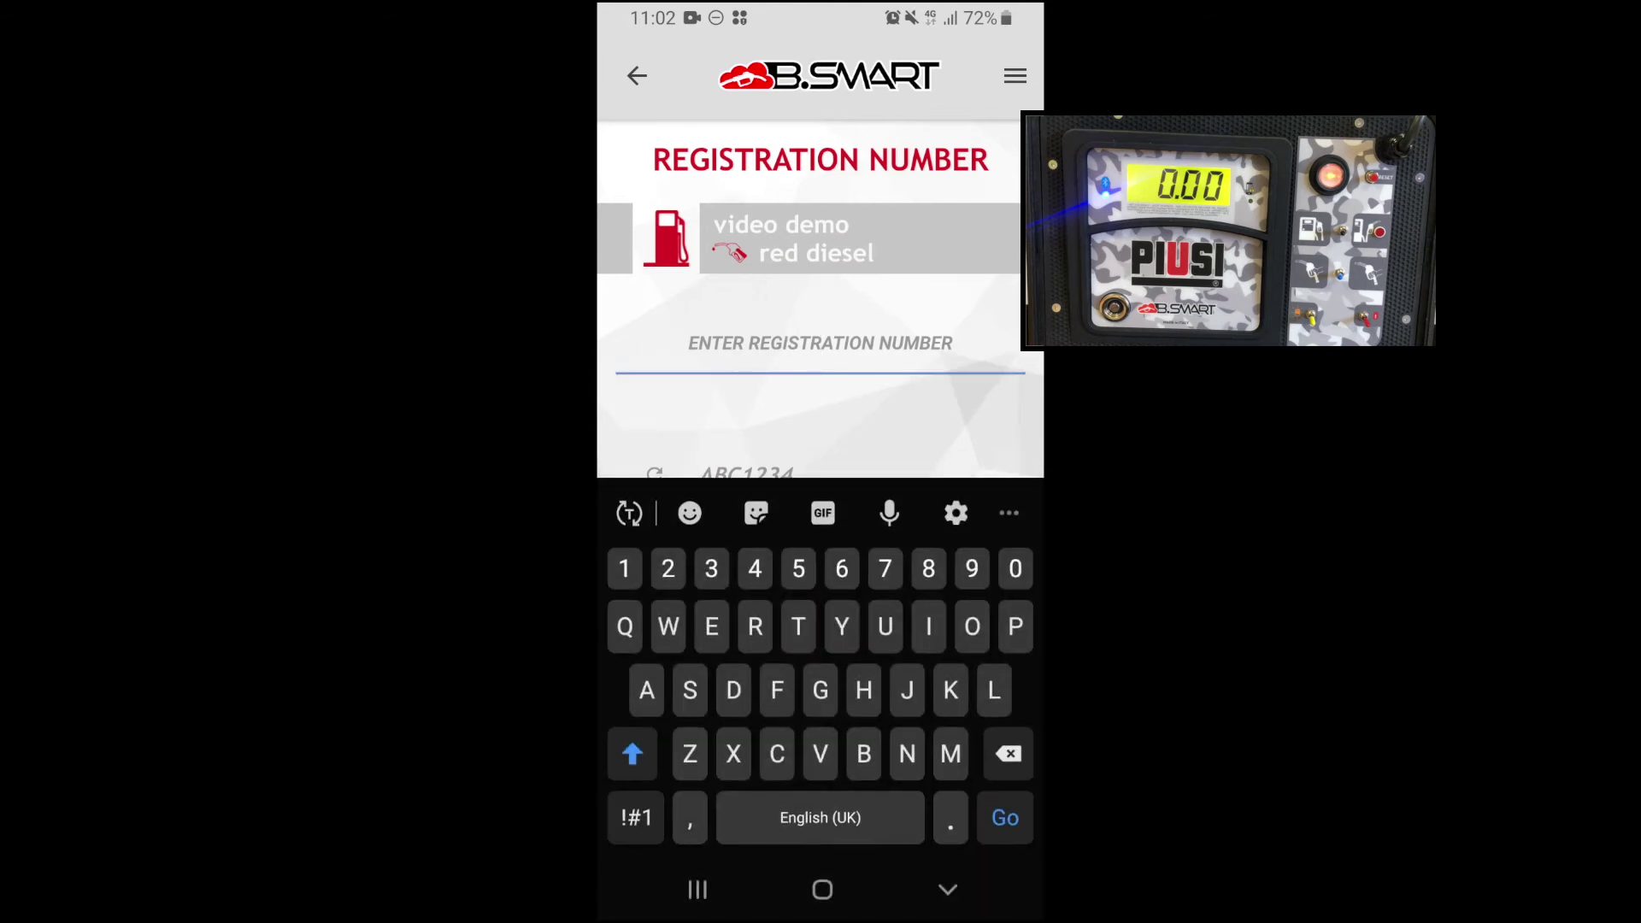
Enter registration ABC123 and a 2000-mile odometer reading, then confirm.
type("A")
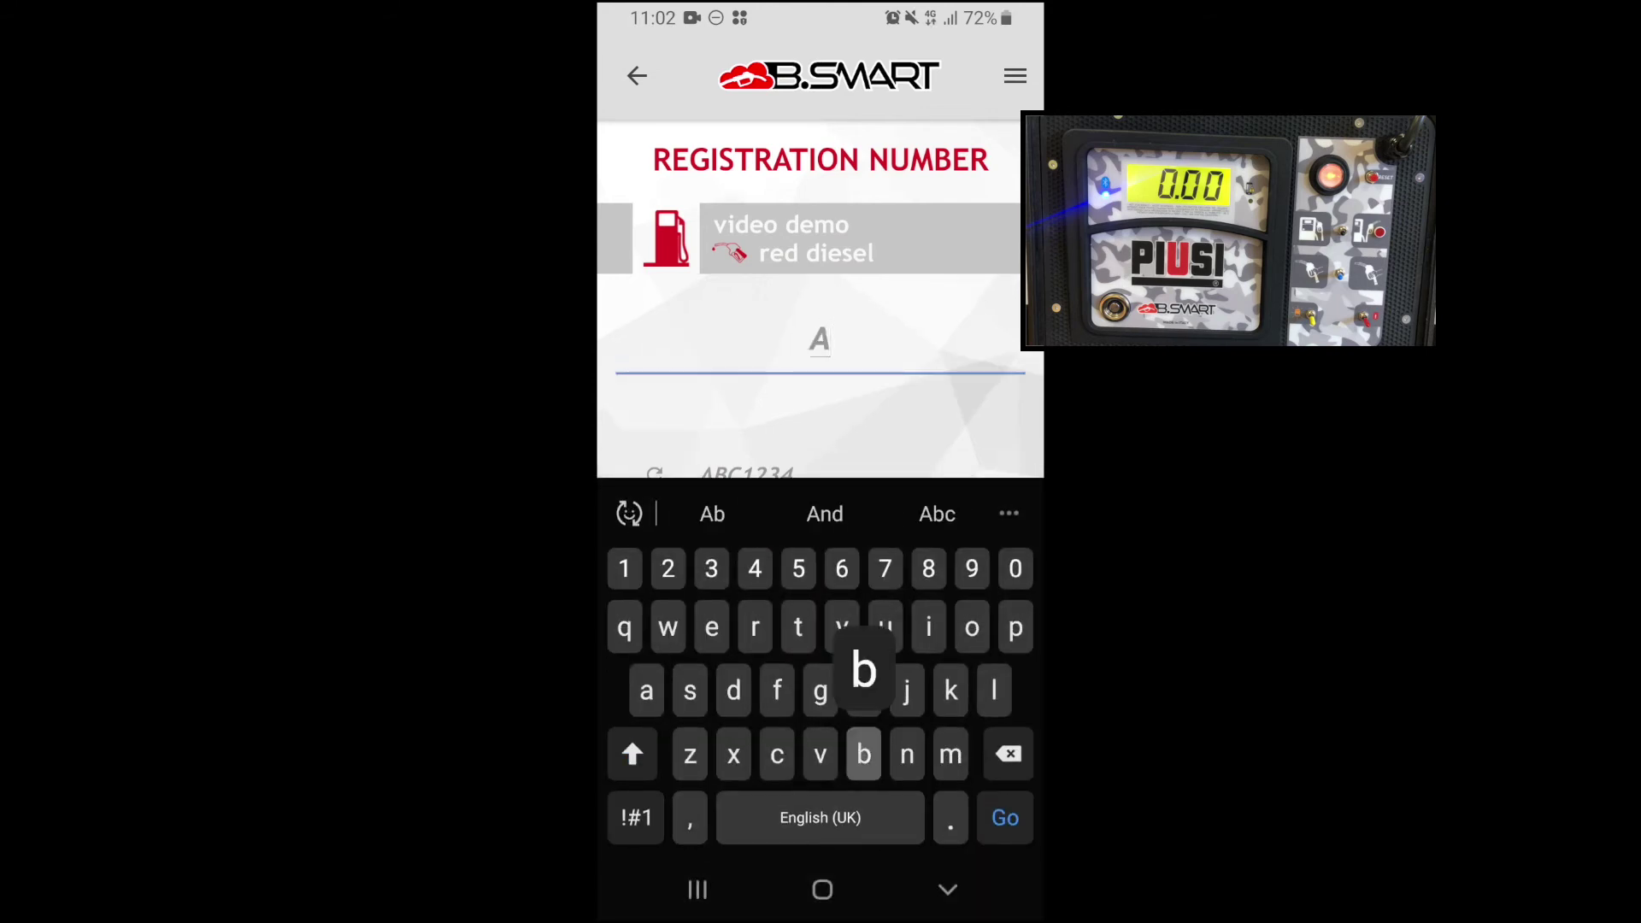
type("BC123")
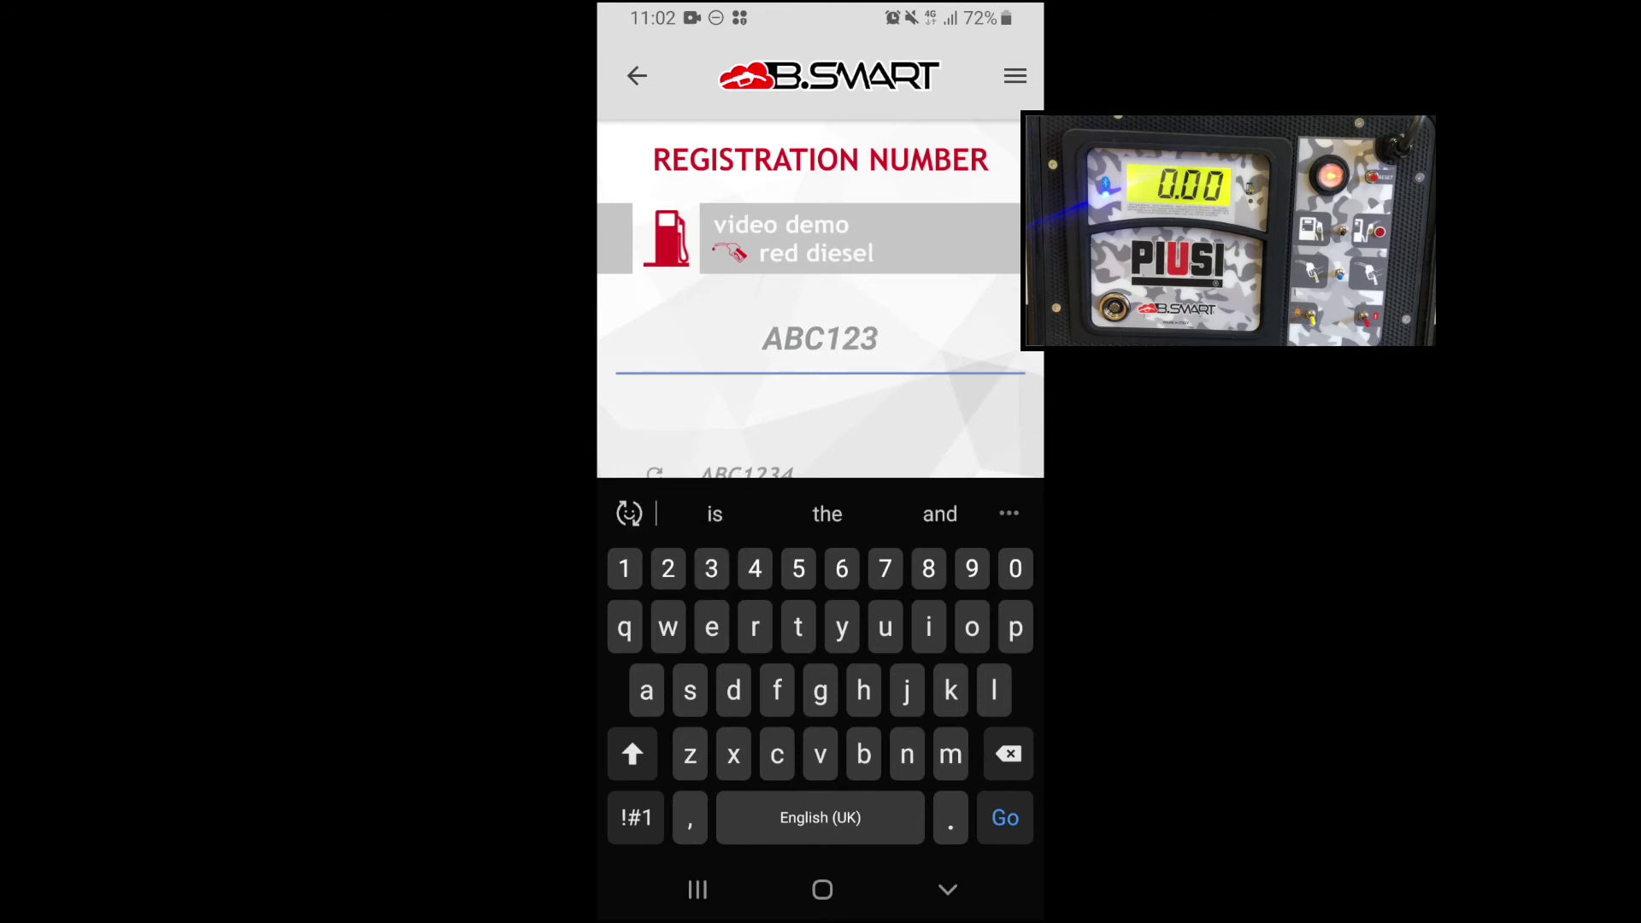
key("Return")
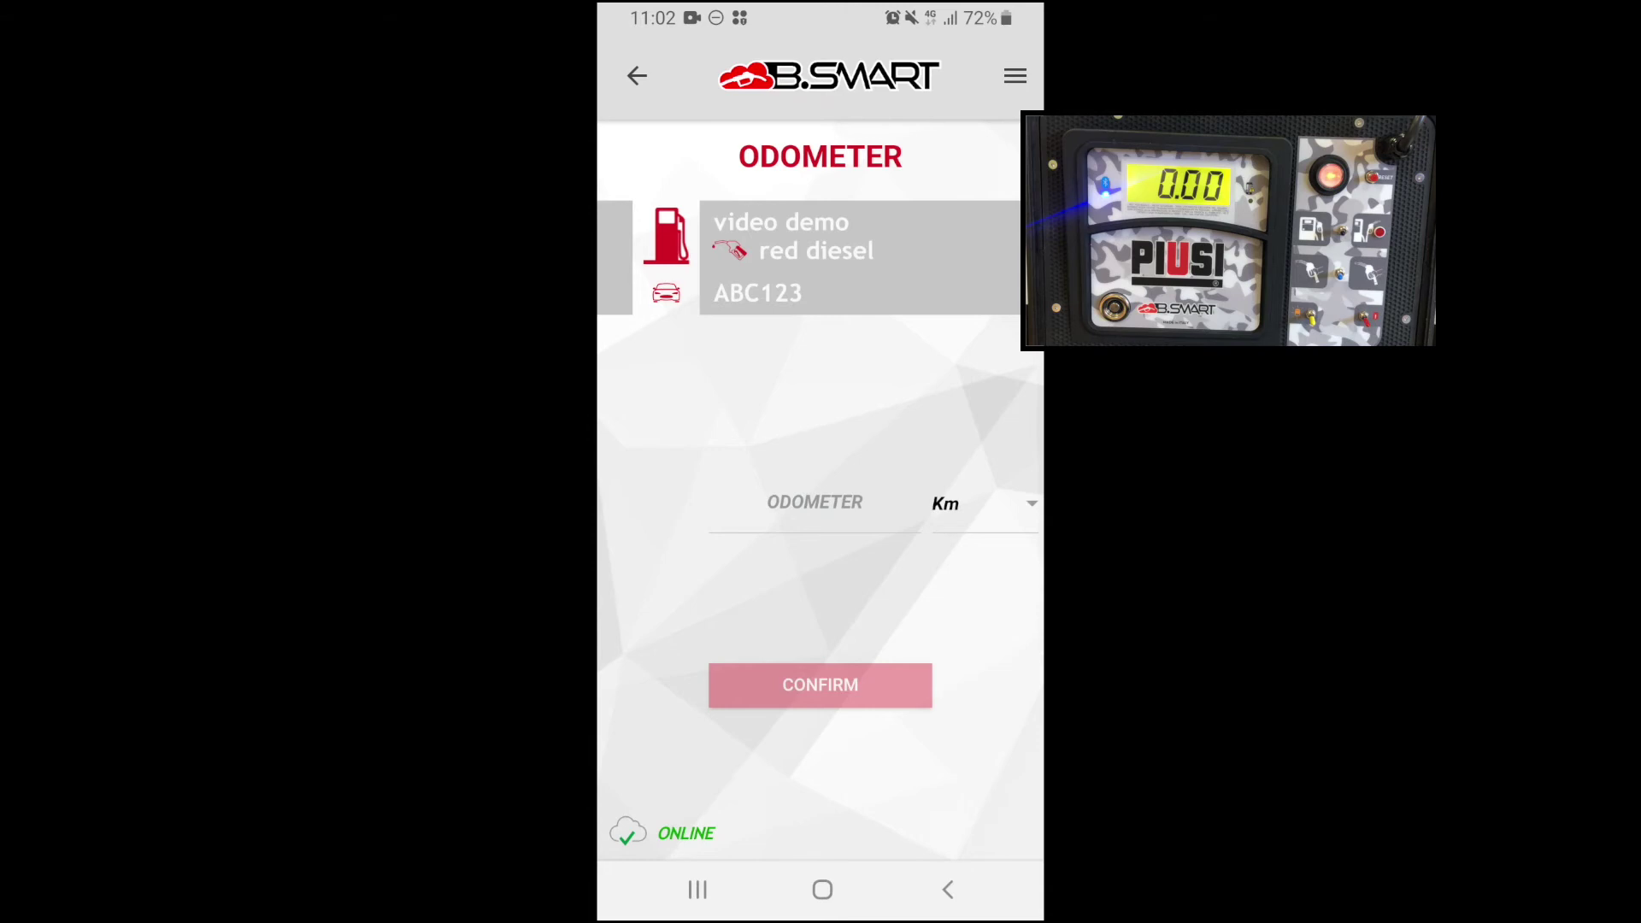
left_click(814, 505)
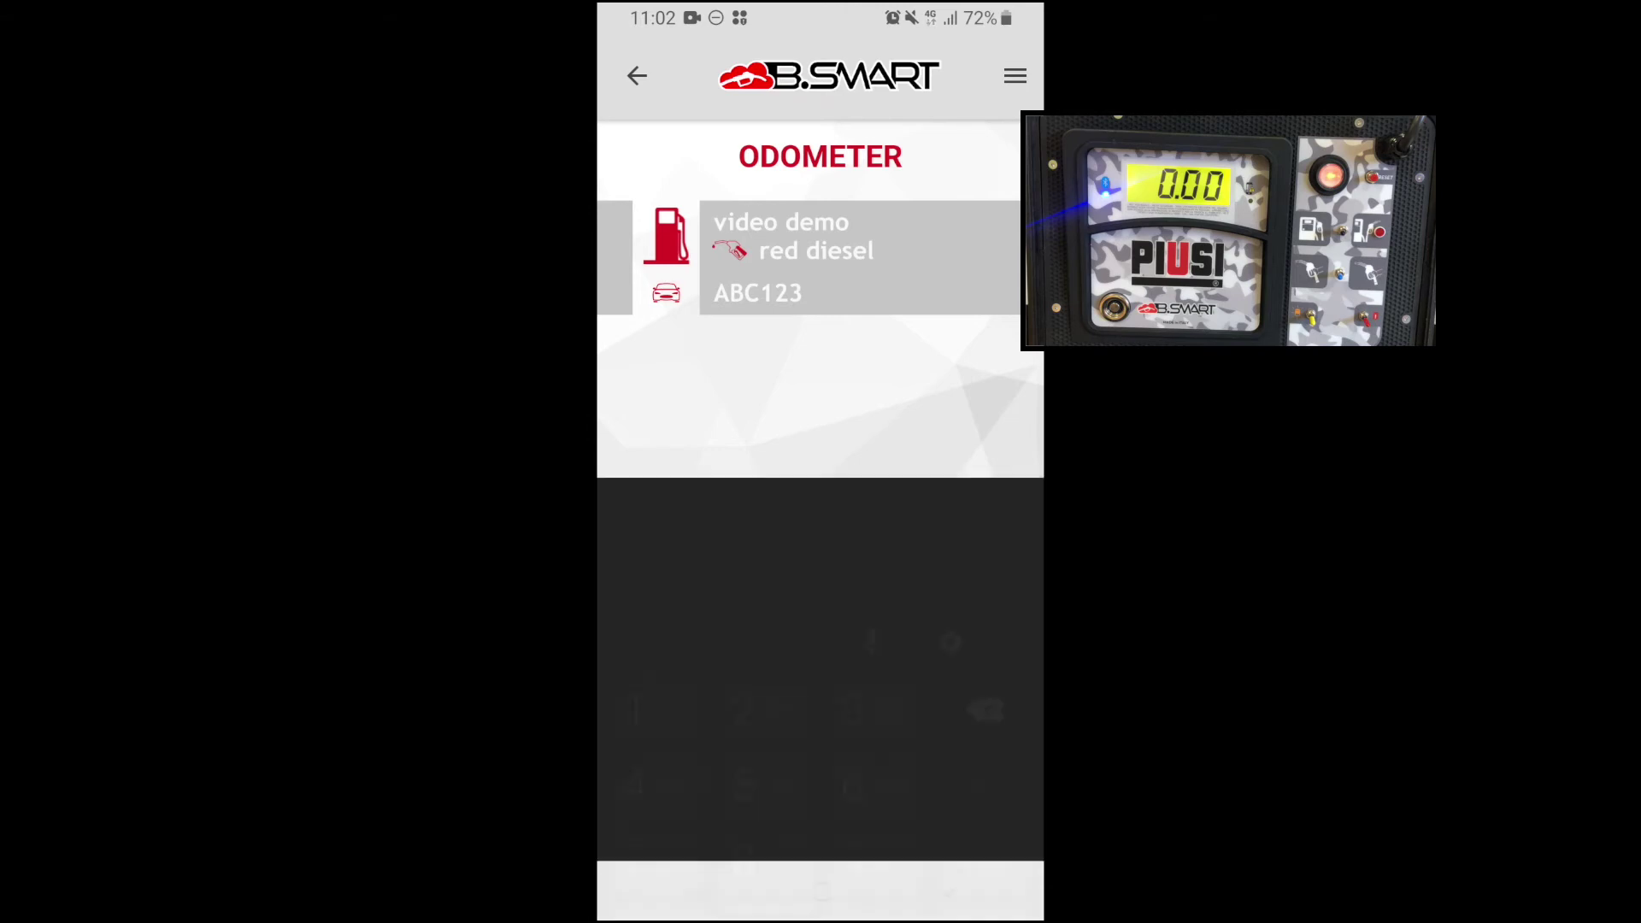
type("2000")
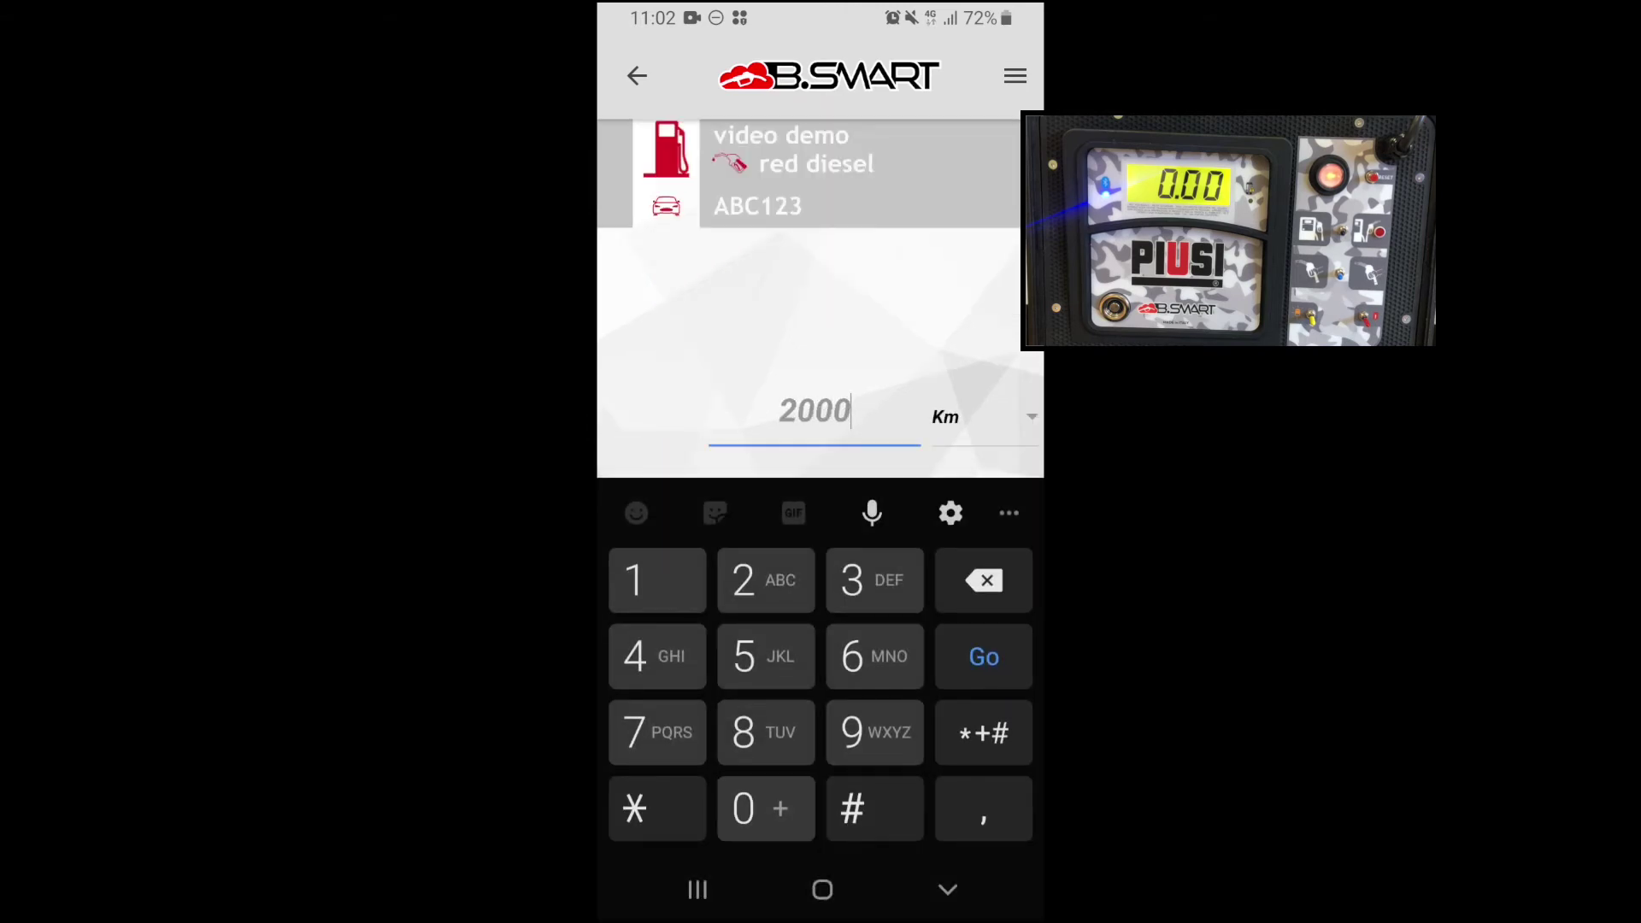
key("Return")
left_click(850, 525)
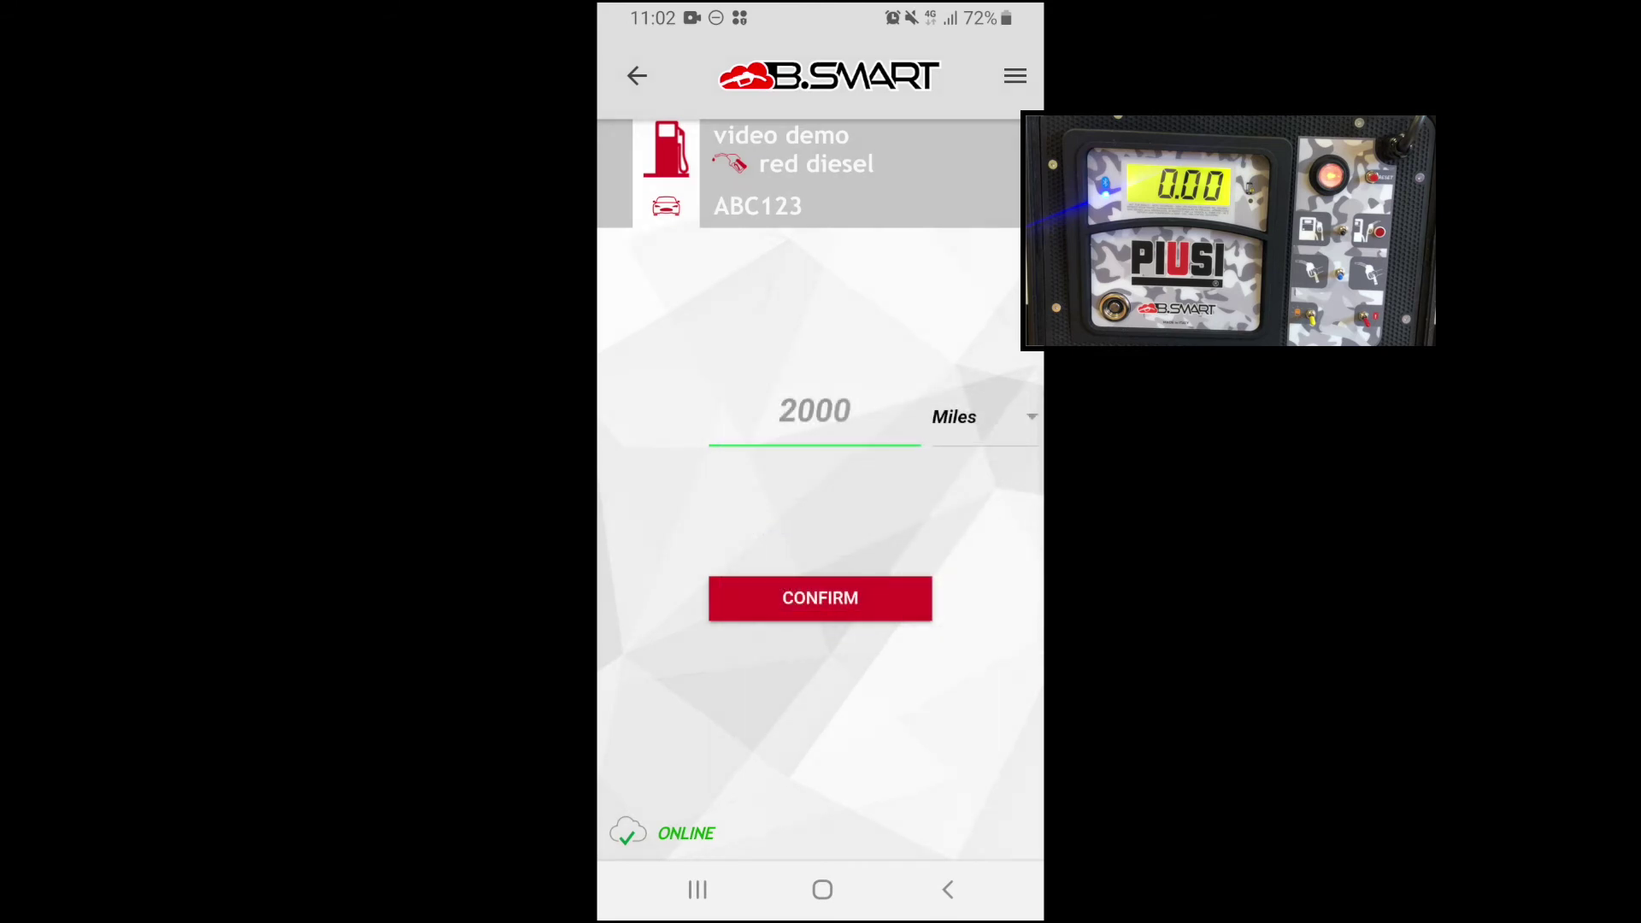
left_click(819, 598)
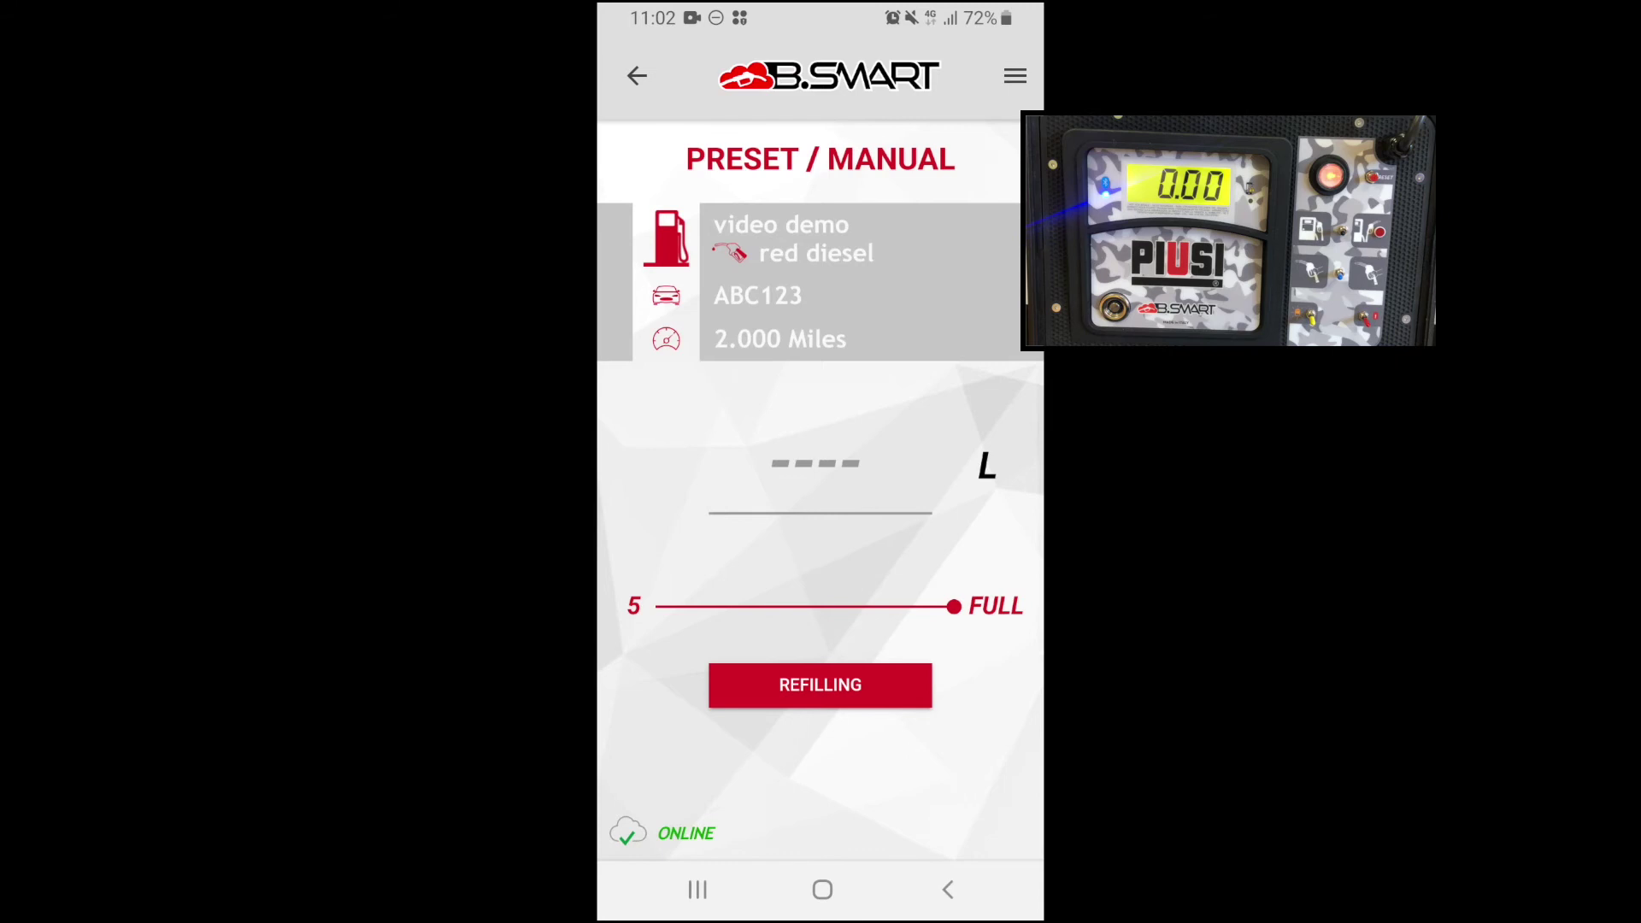
Preset 15 litres and run the refill, producing the Refilling 1 ticket for 15,02 litres.
left_click(816, 463)
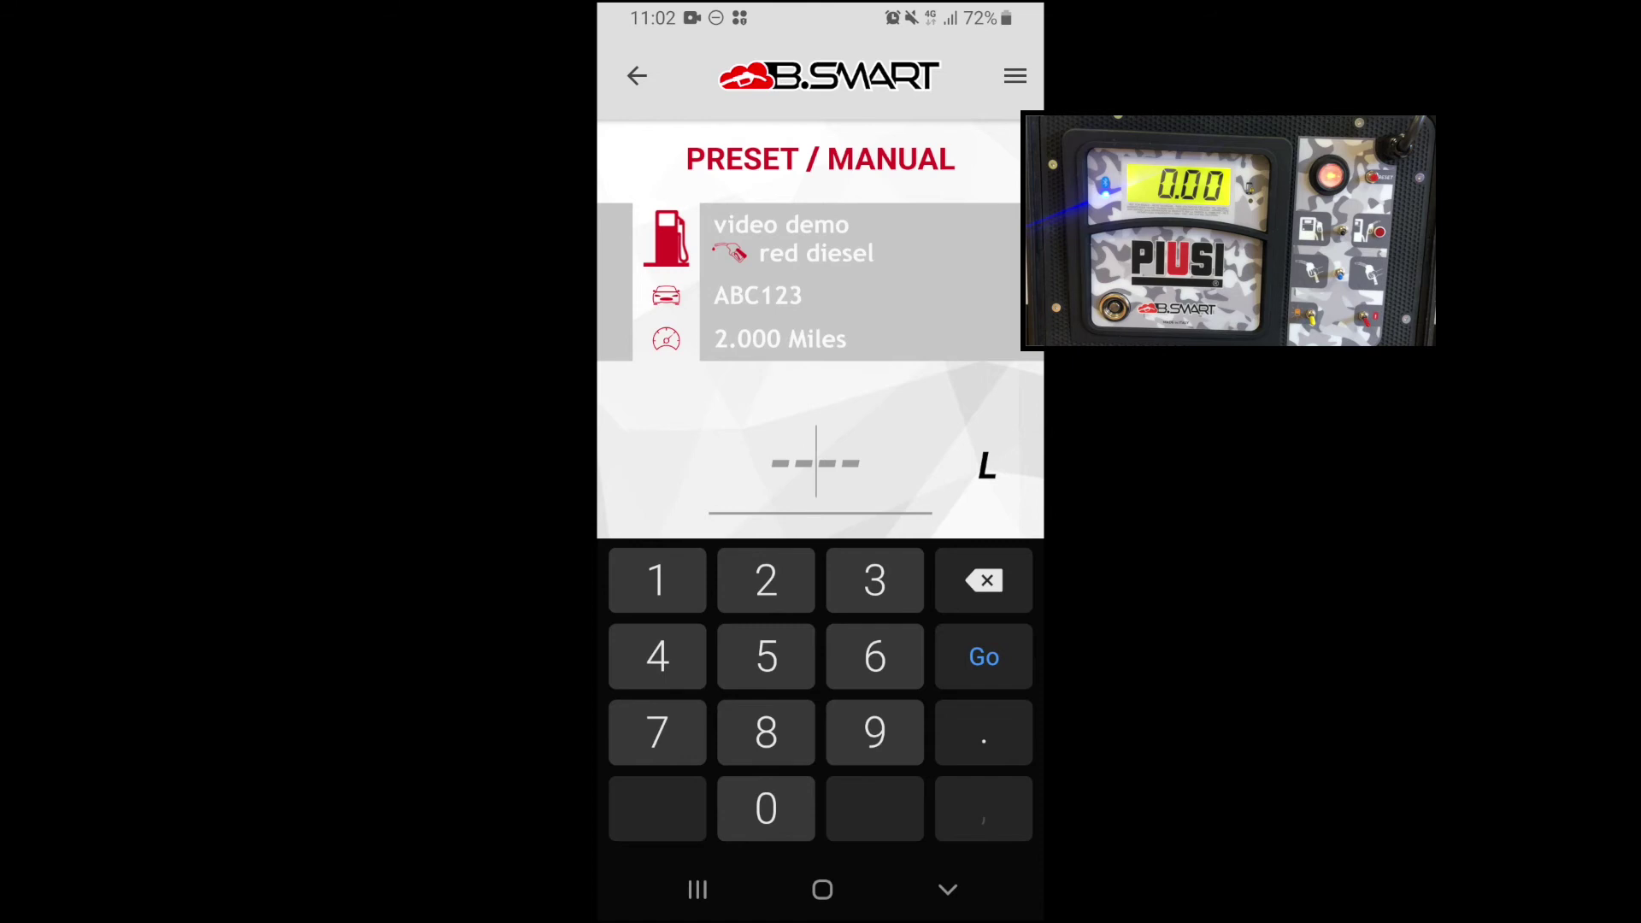
type("15")
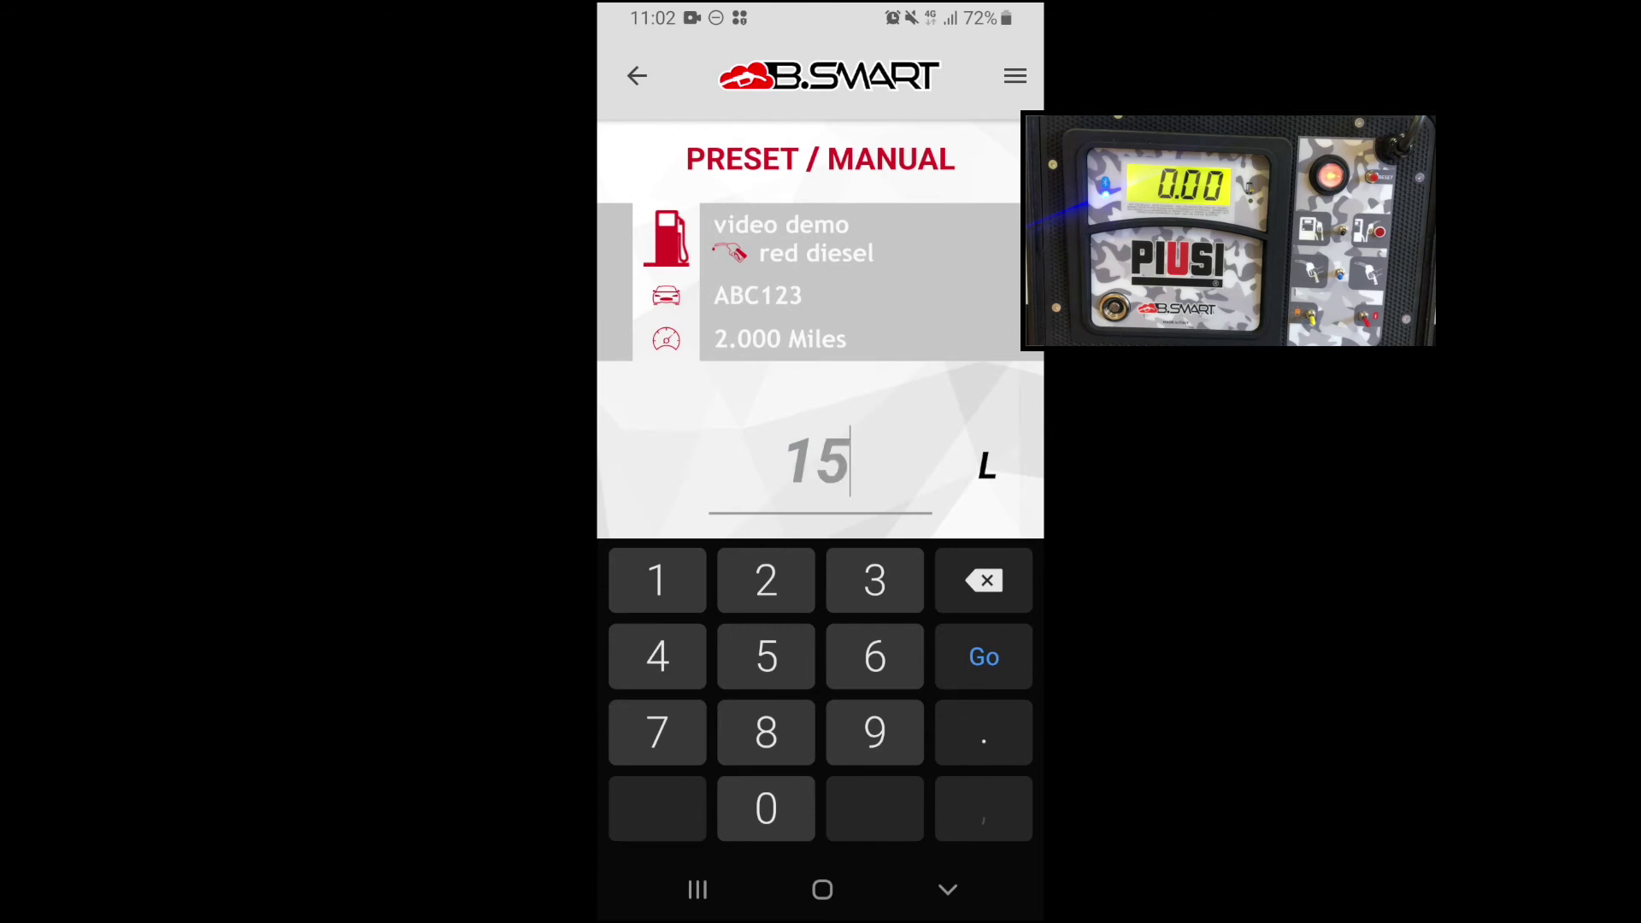
key("Return")
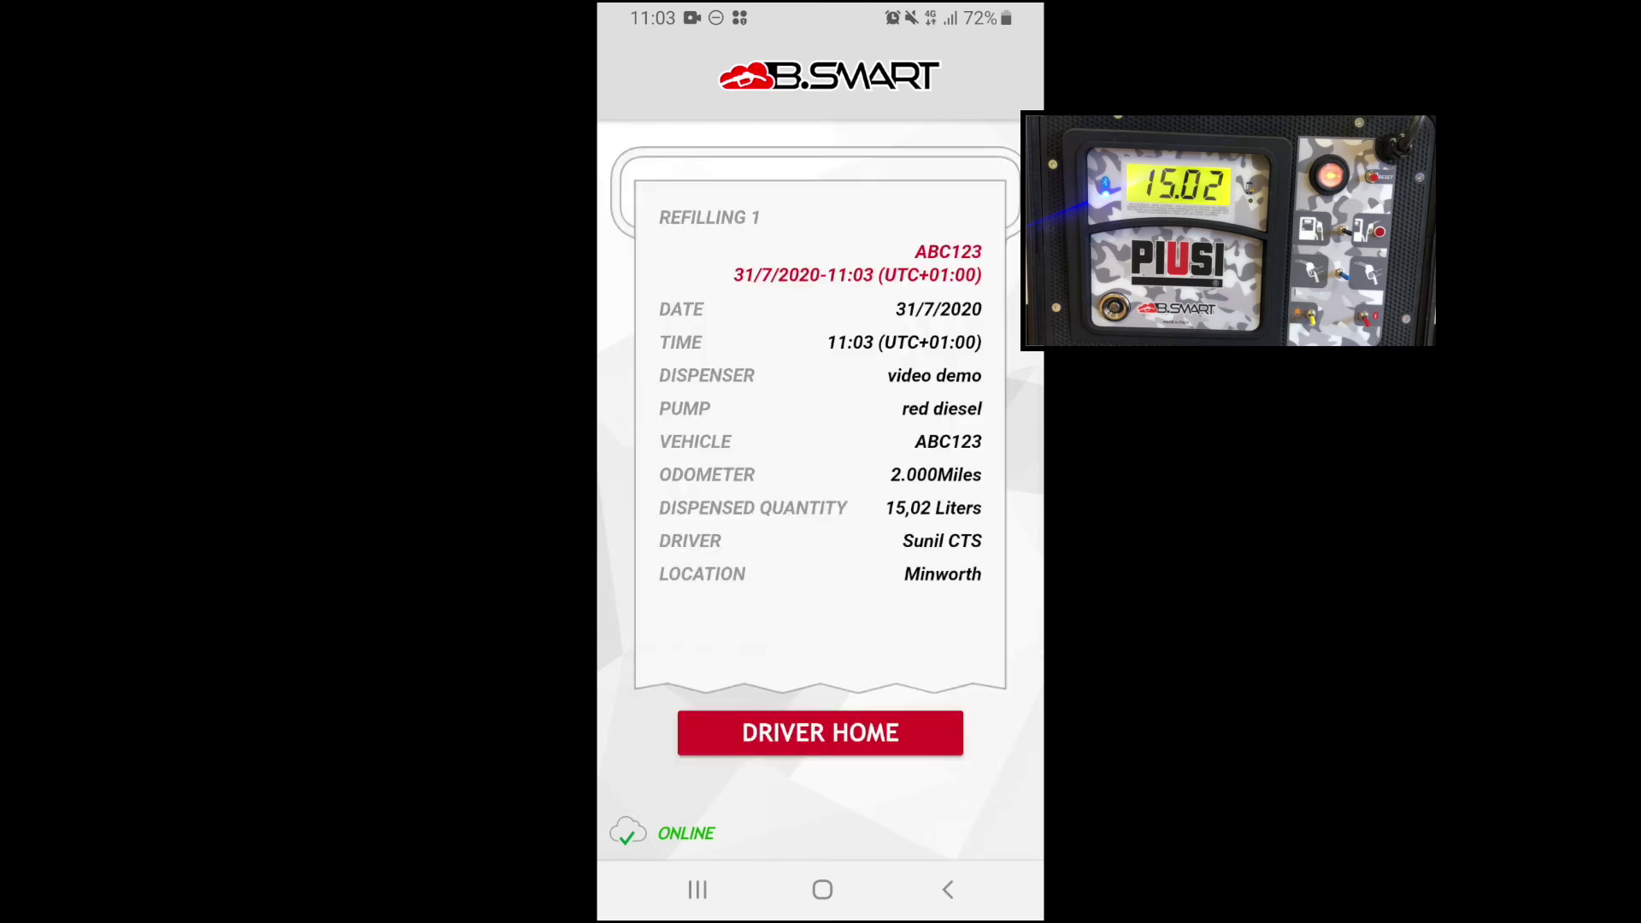
Close the Refilling 1 ticket and go back to the driver home page.
left_click(823, 890)
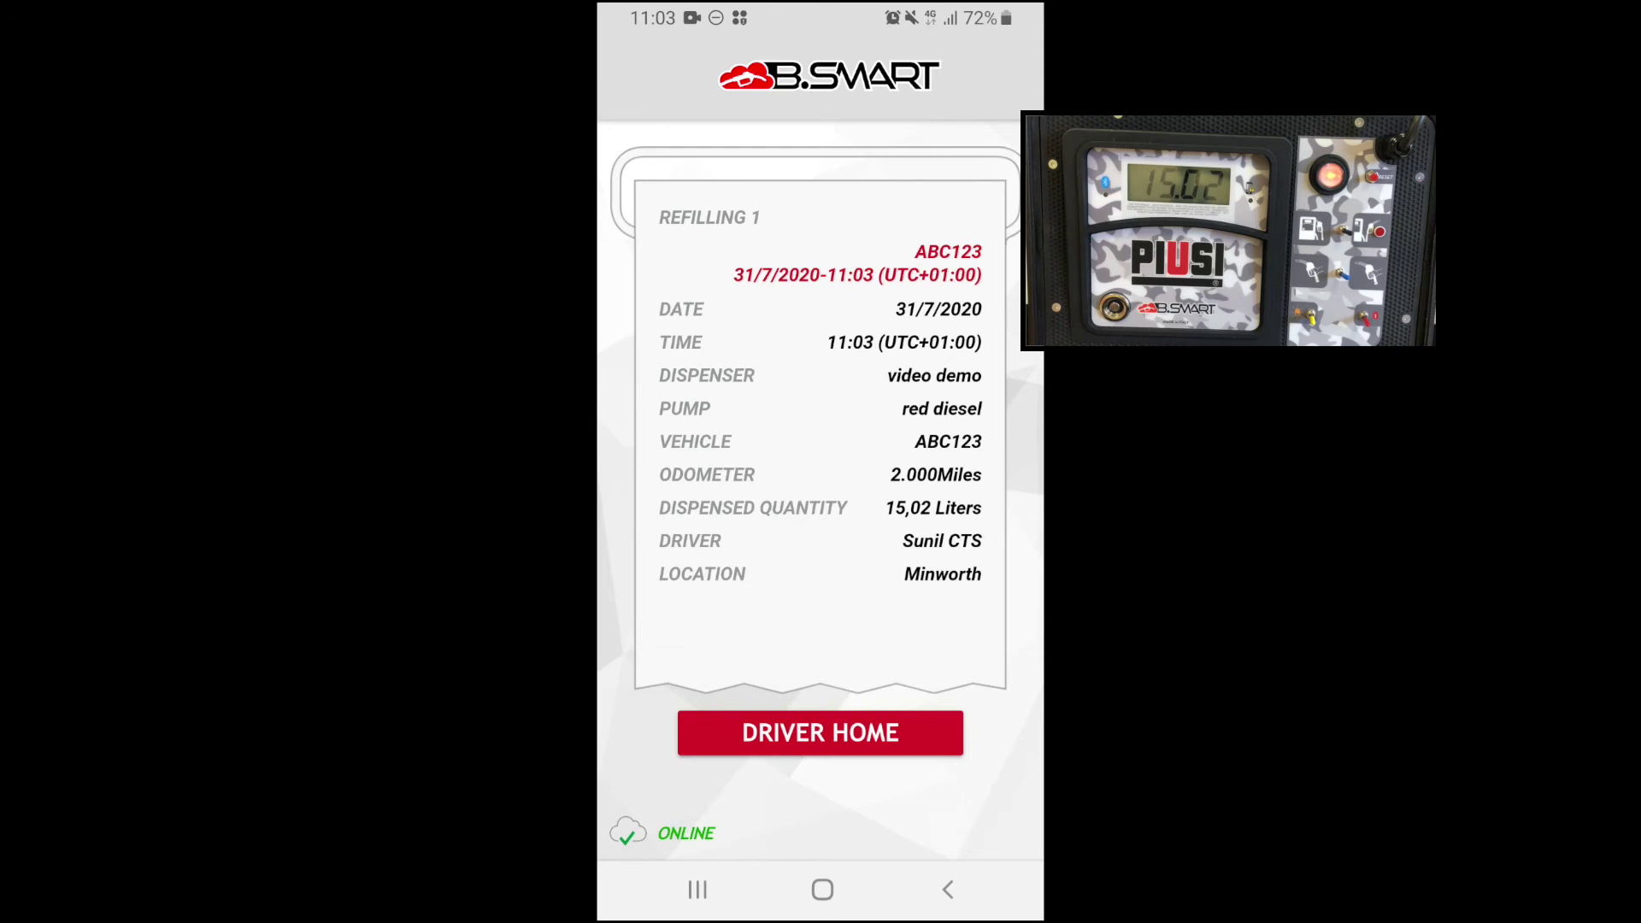
left_click(820, 732)
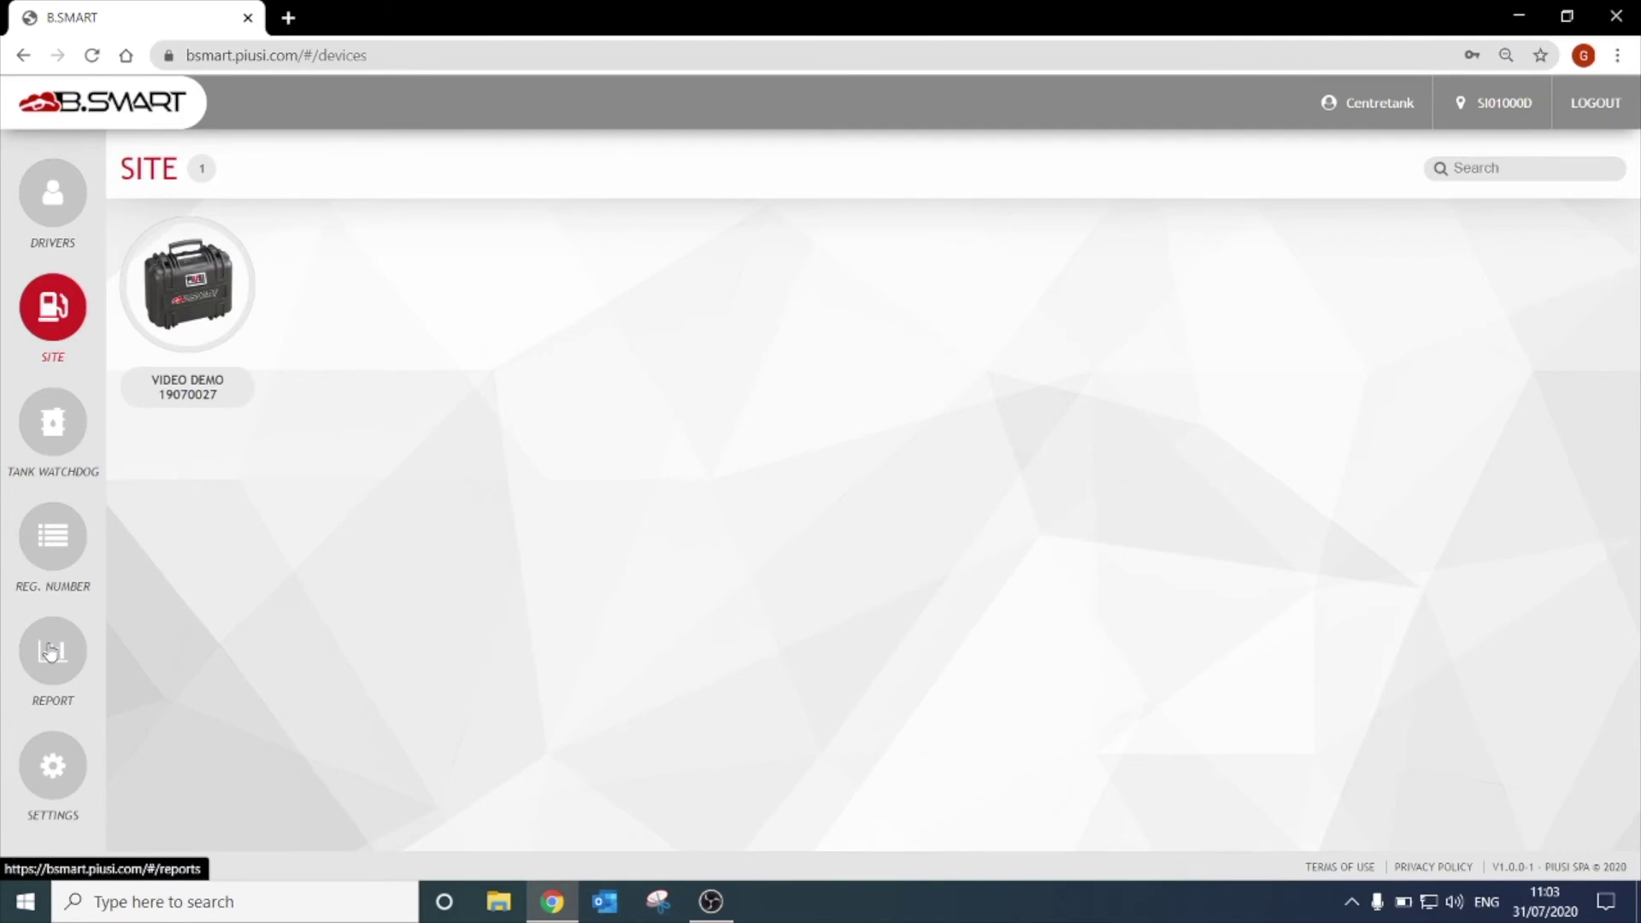
Create the 24/07/2020–31/07/2020 report, showing the 15-litre bar on 31/07/2020.
left_click(51, 652)
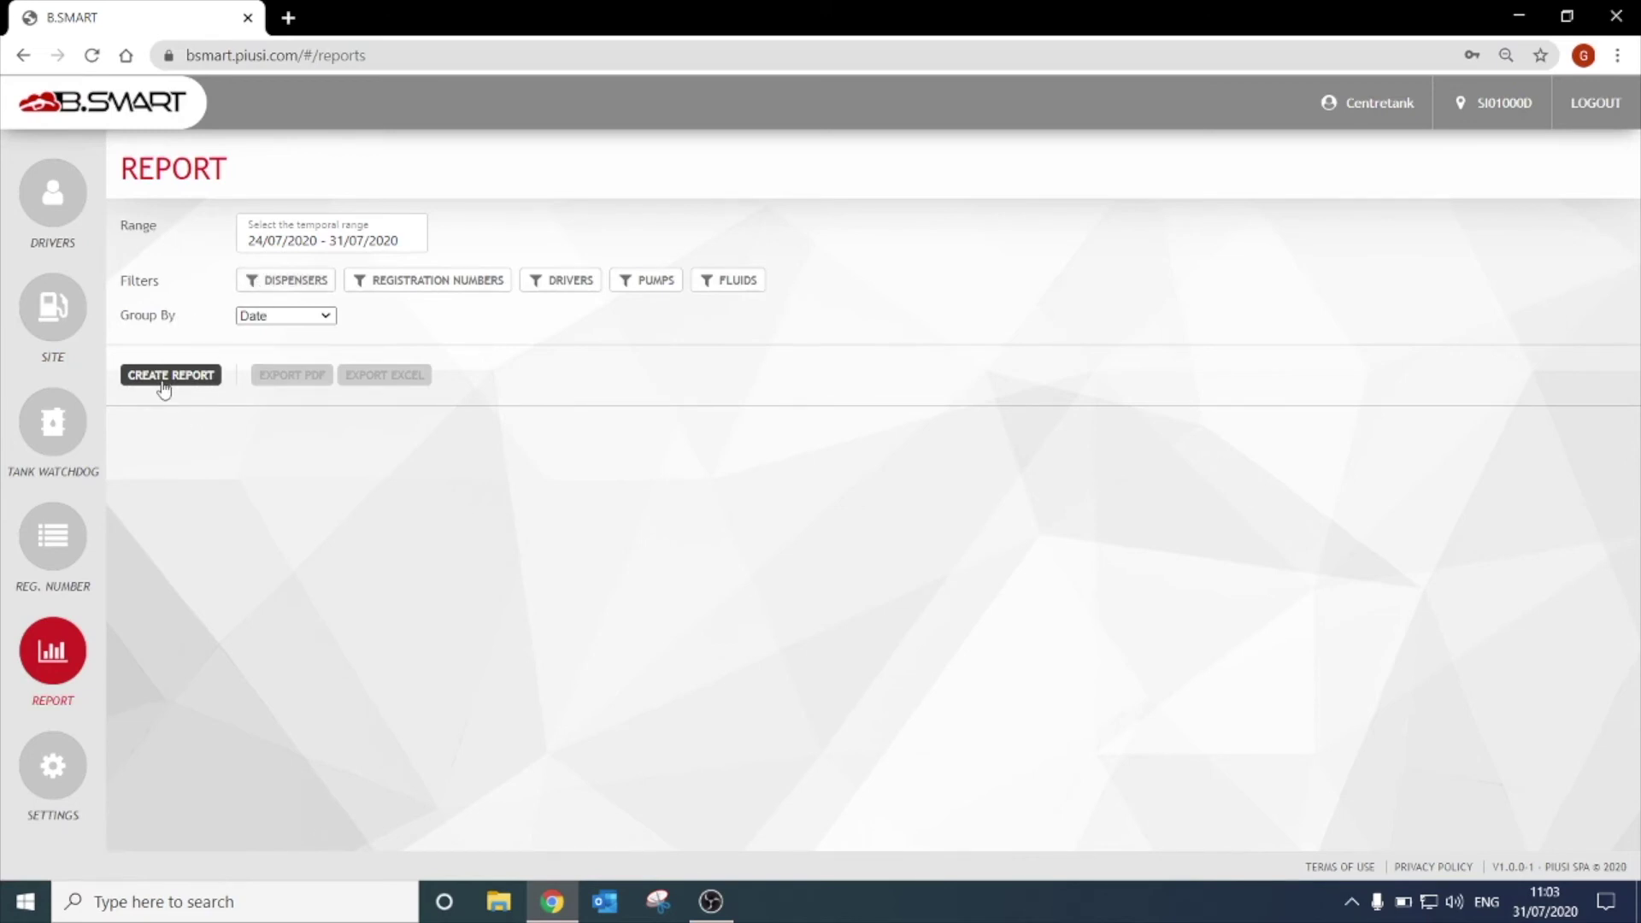
left_click(163, 387)
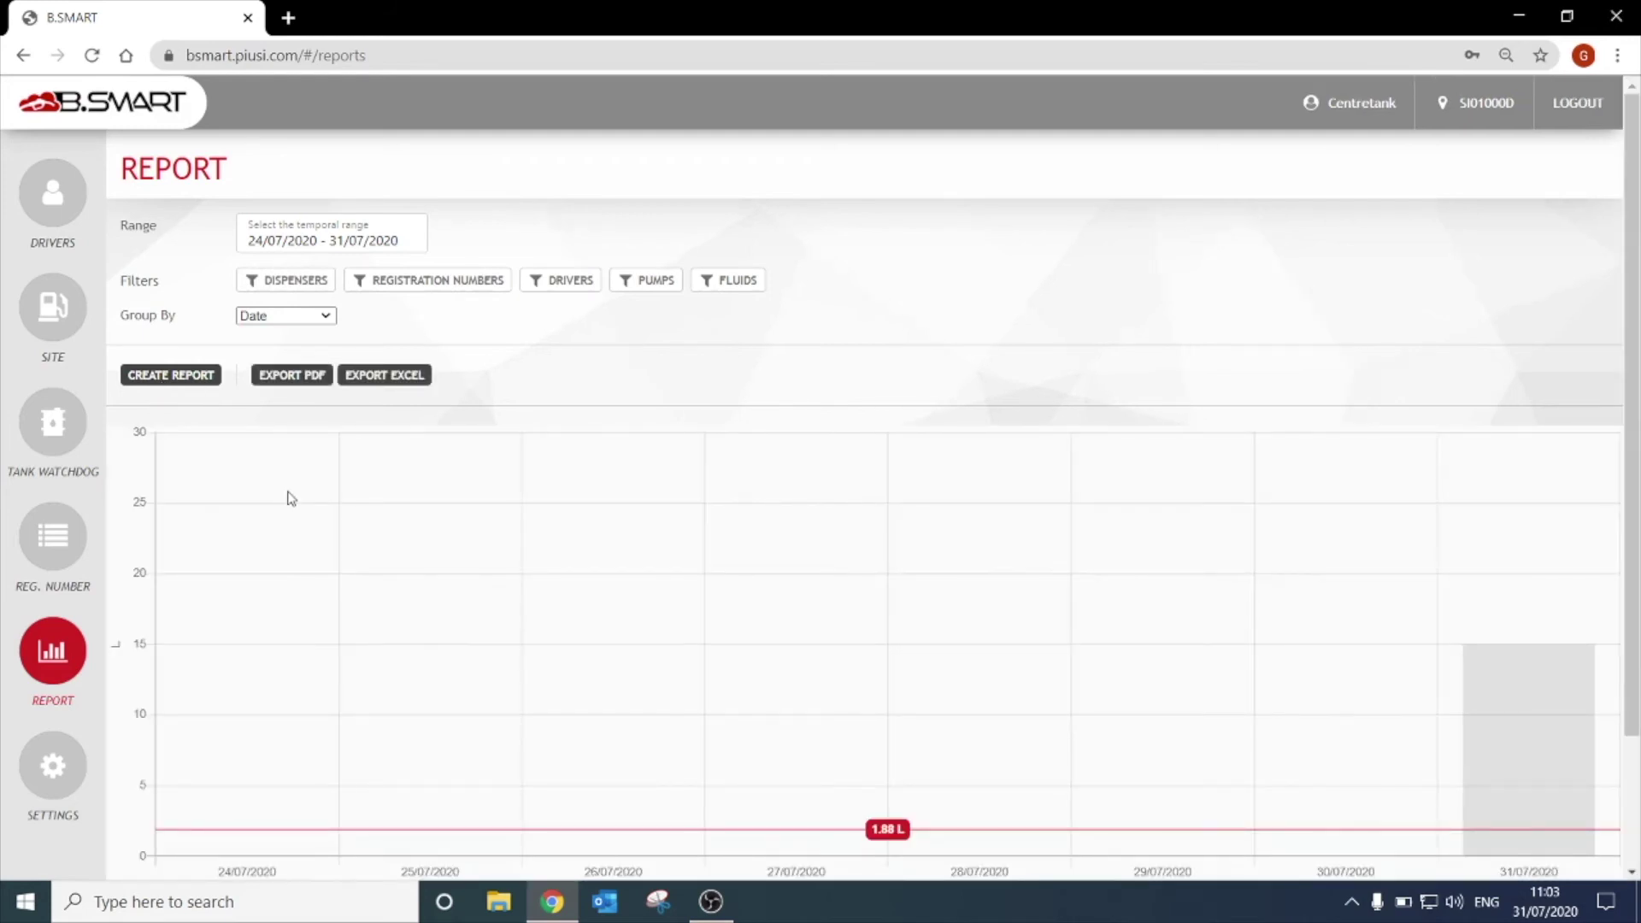
scroll(291, 499, "down", 2)
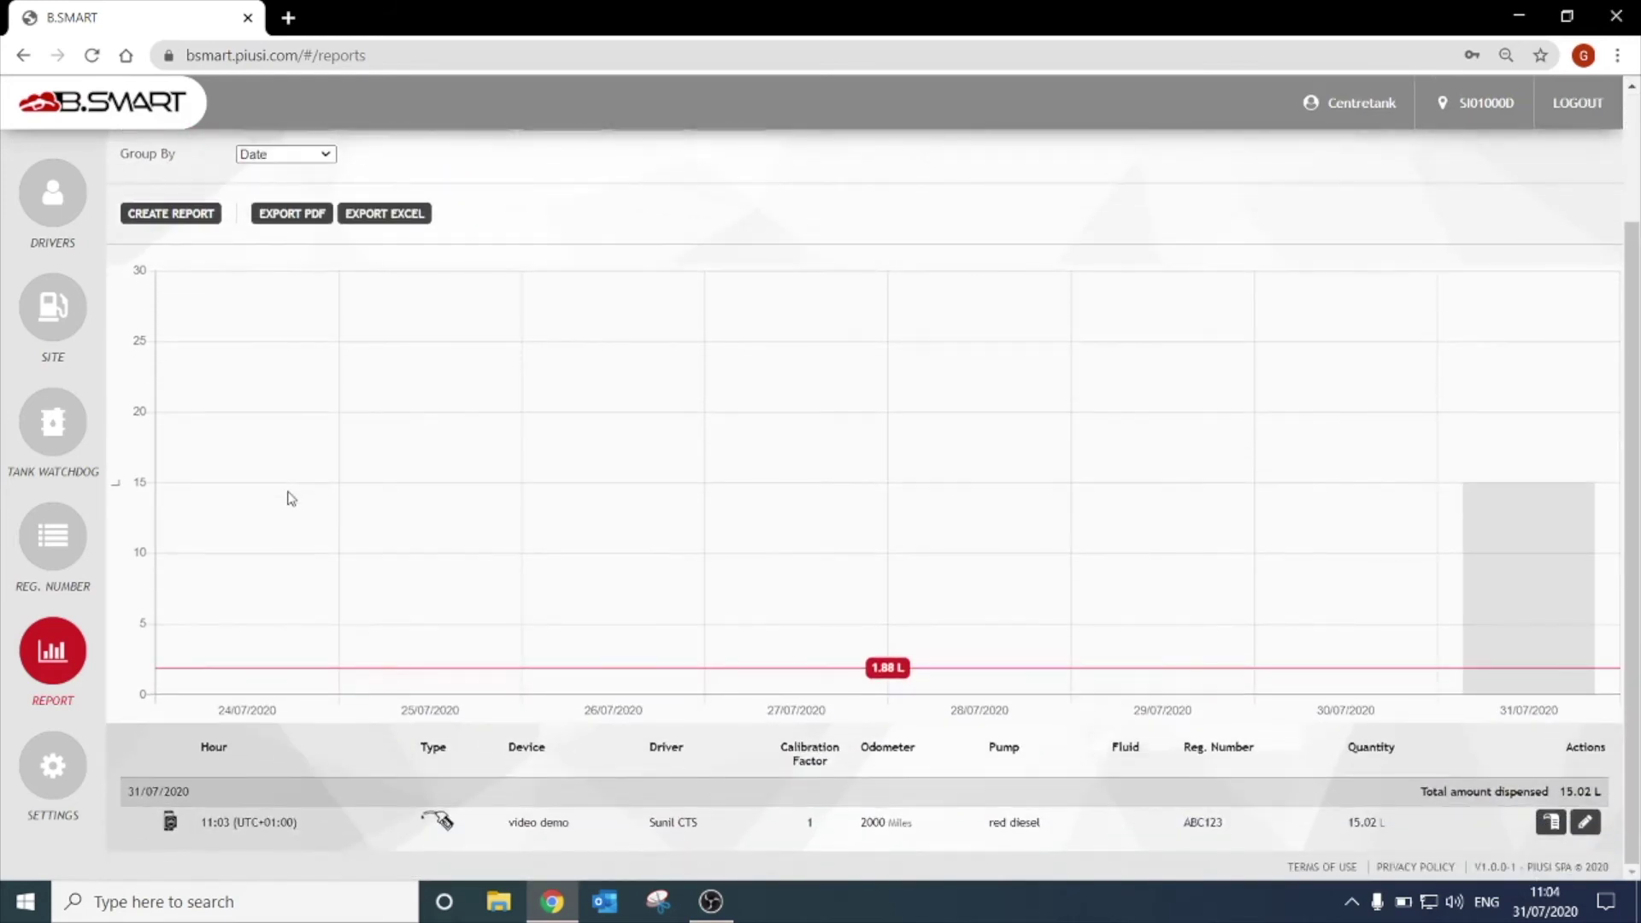
Review the 15.02 L ABC123 dispense row in the report, then return to the Site page.
scroll(291, 498, "up", 1)
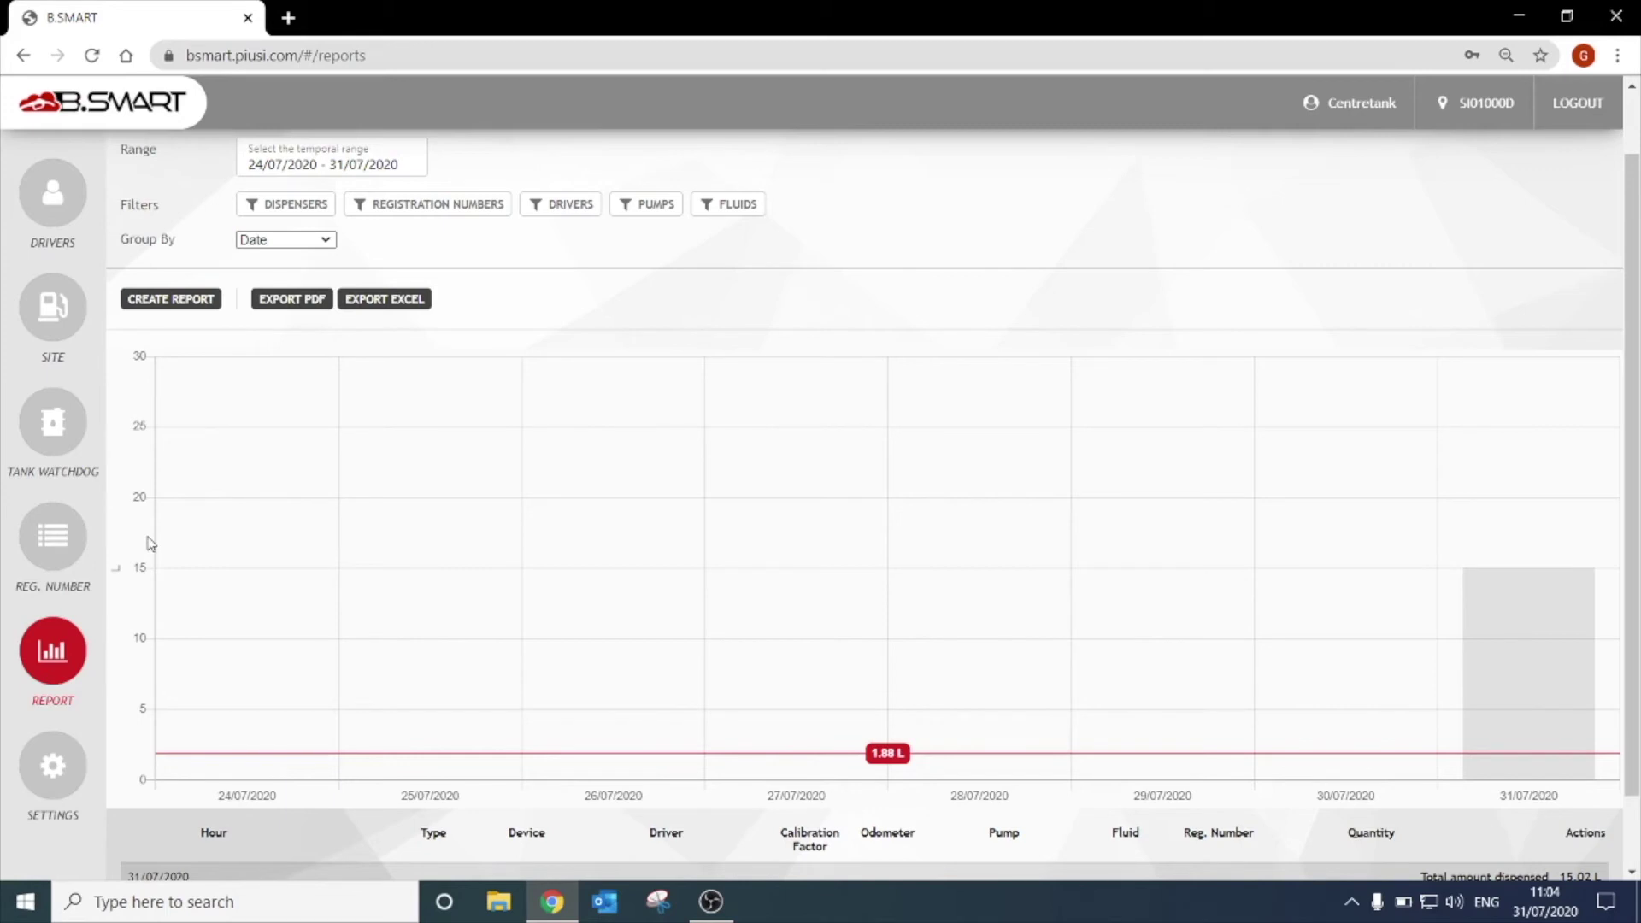
scroll(151, 544, "down", 1)
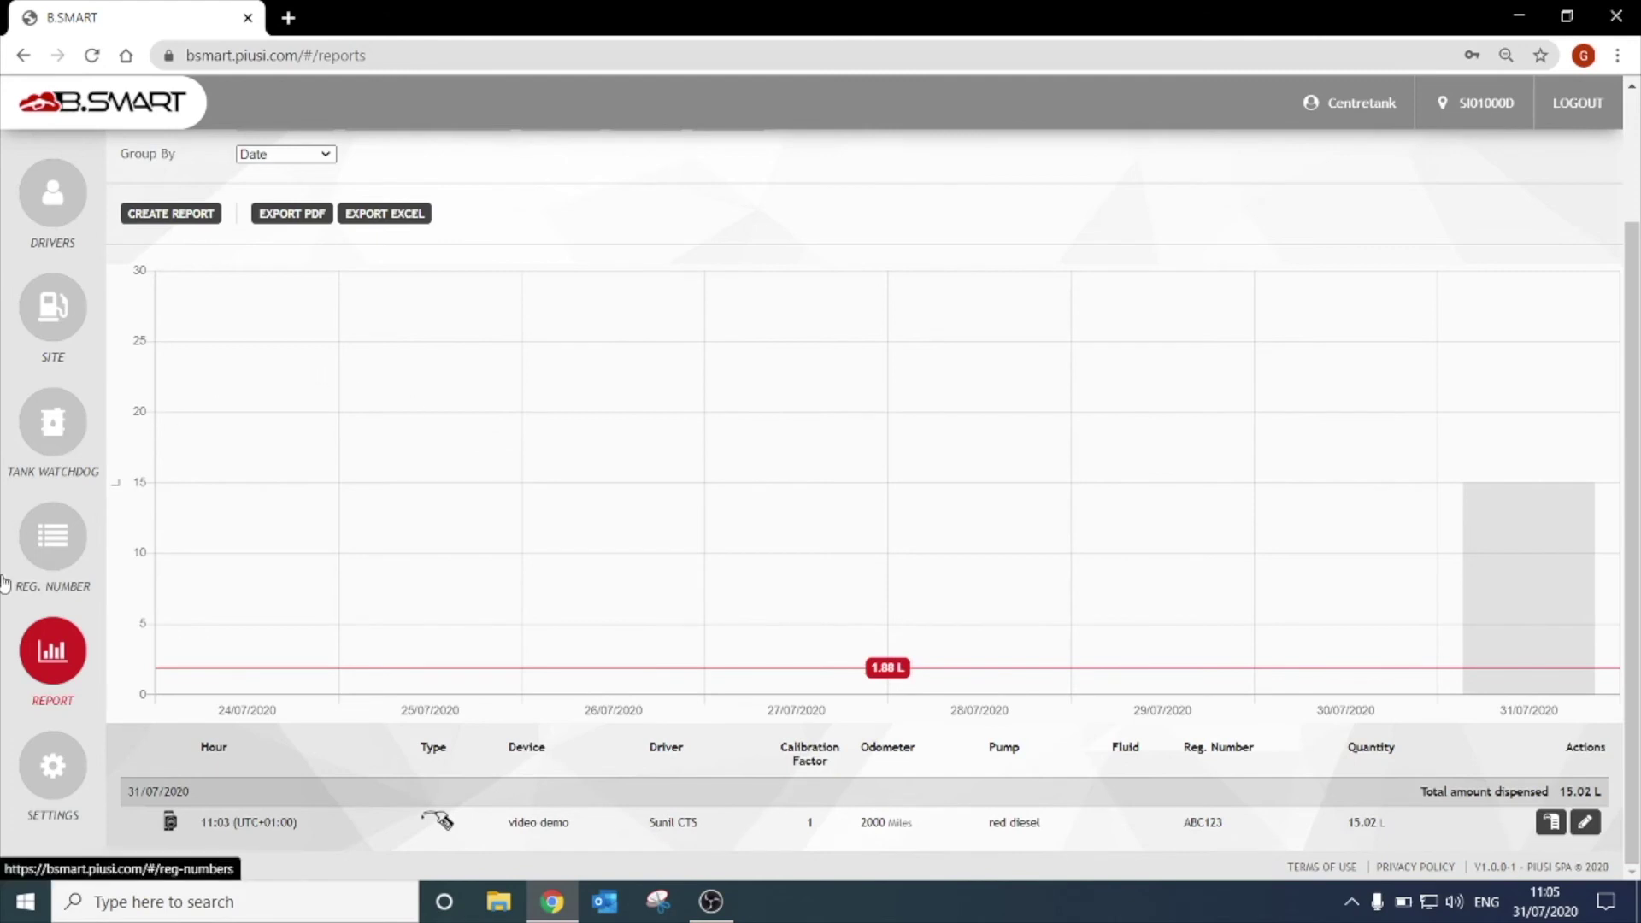
left_click(76, 342)
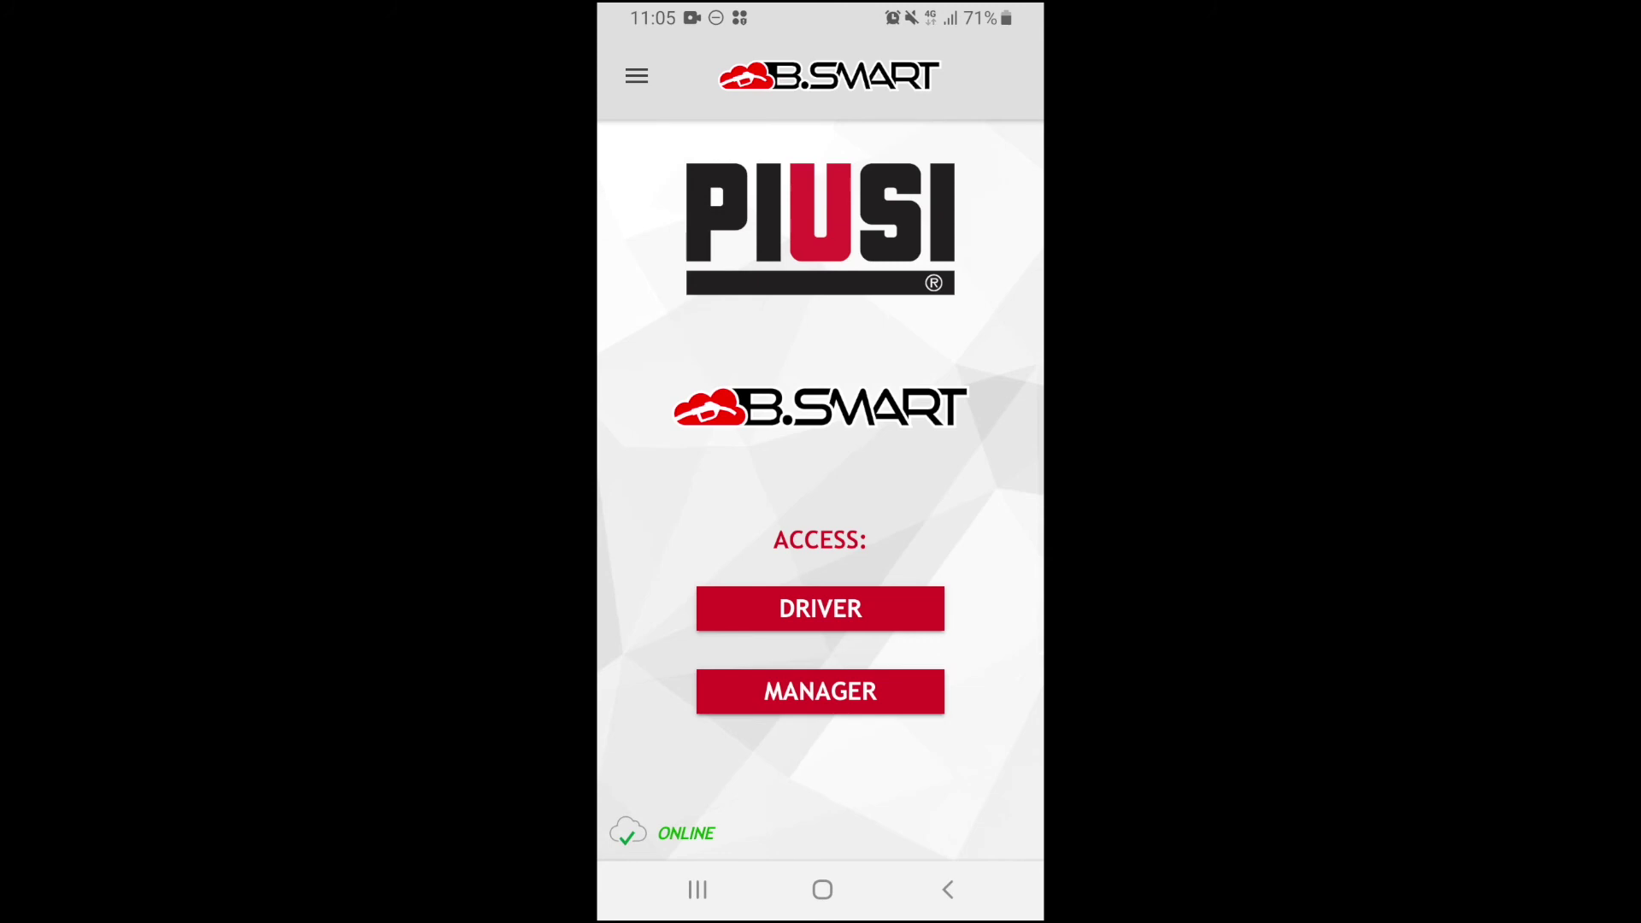
As driver, pick the video demo dispenser, confirm ABC123, and enter a 2100-mile odometer reading.
left_click(821, 609)
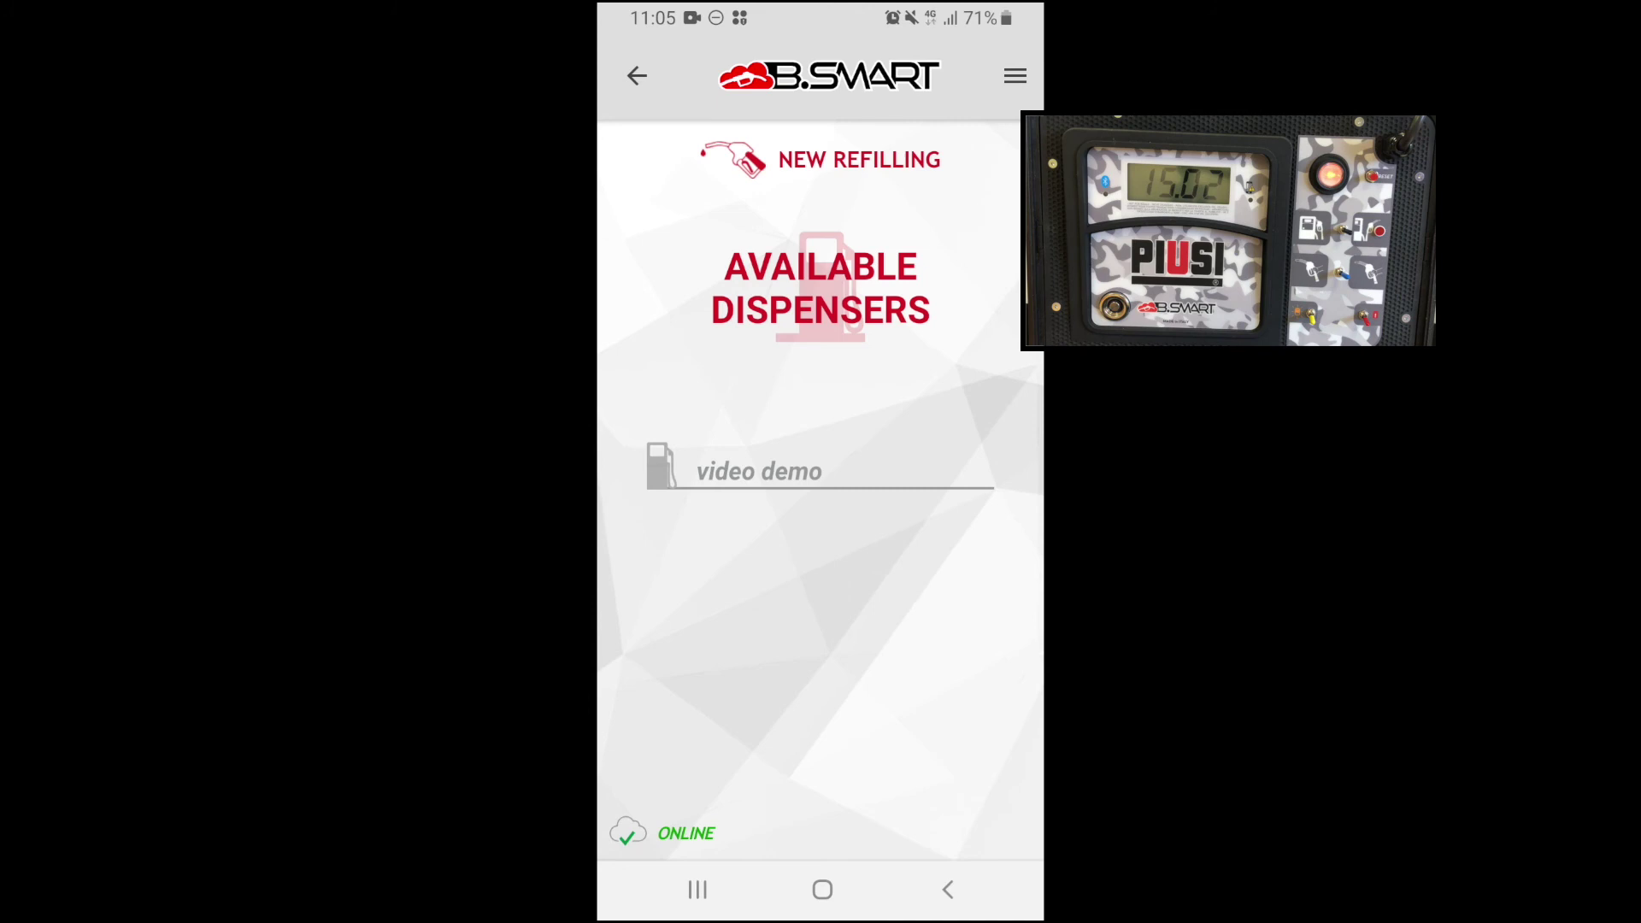
left_click(759, 471)
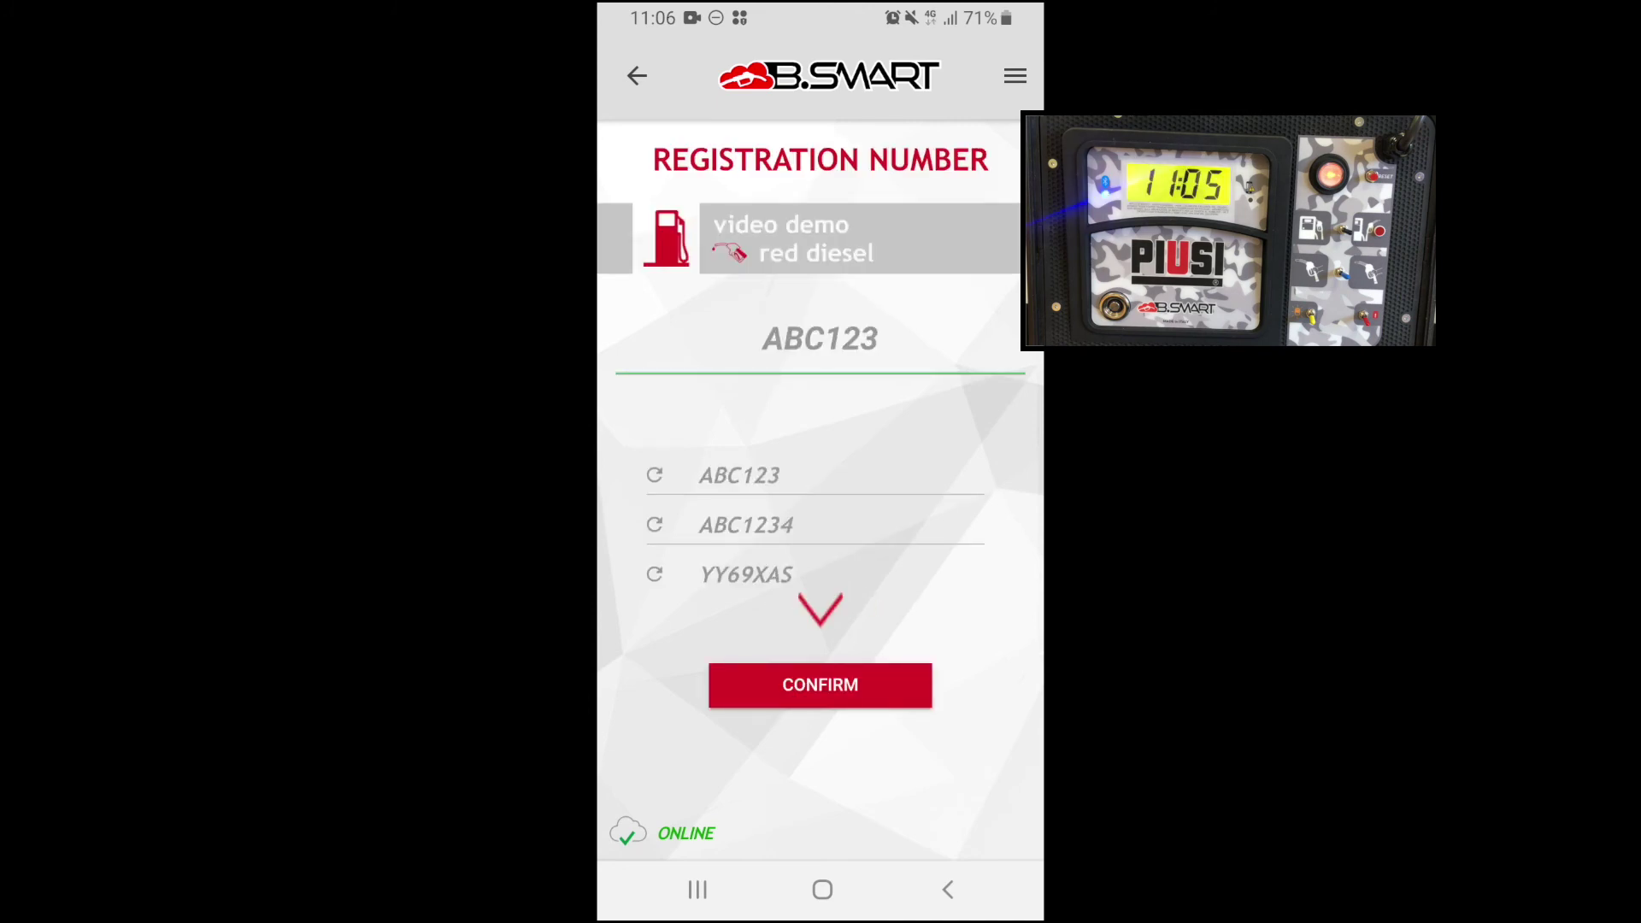
left_click(821, 685)
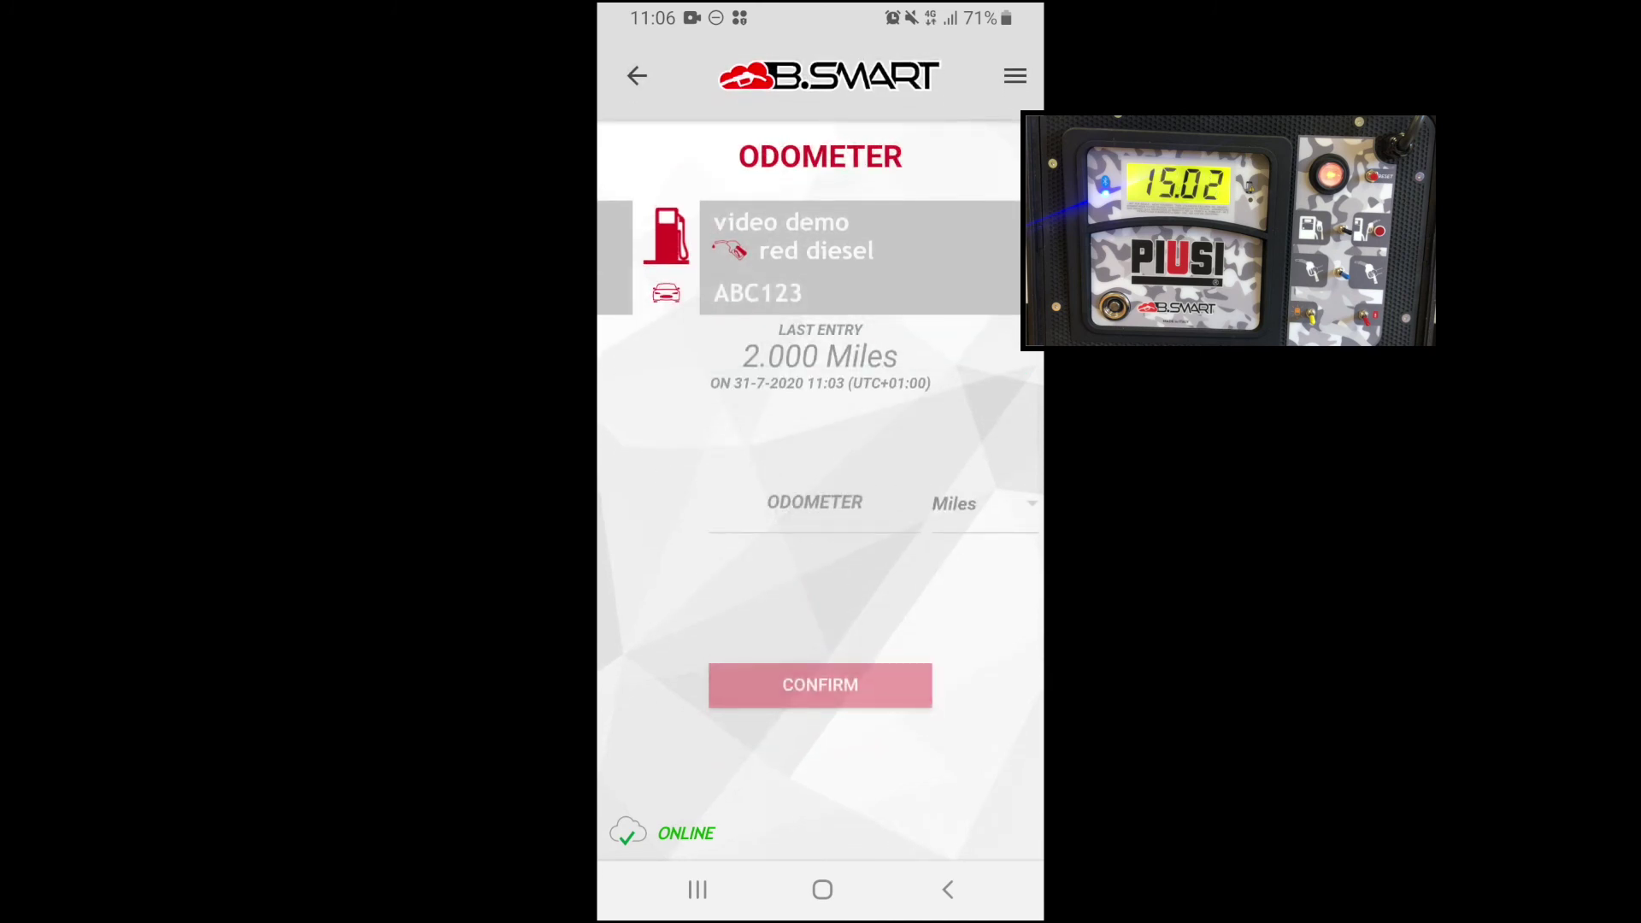
left_click(815, 509)
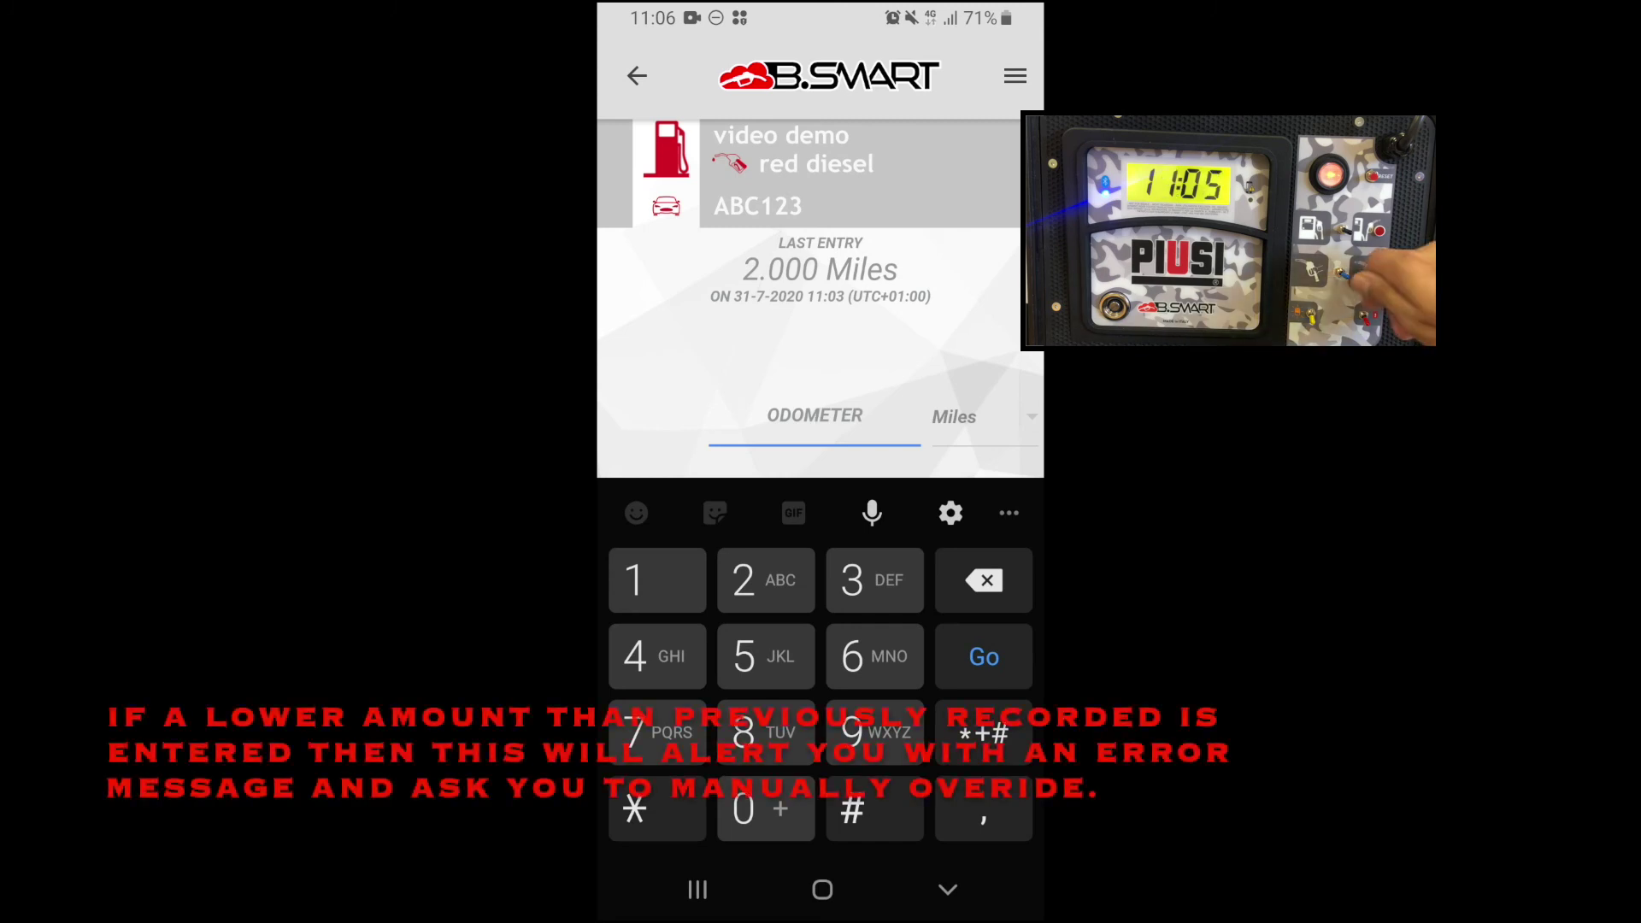
type("2100")
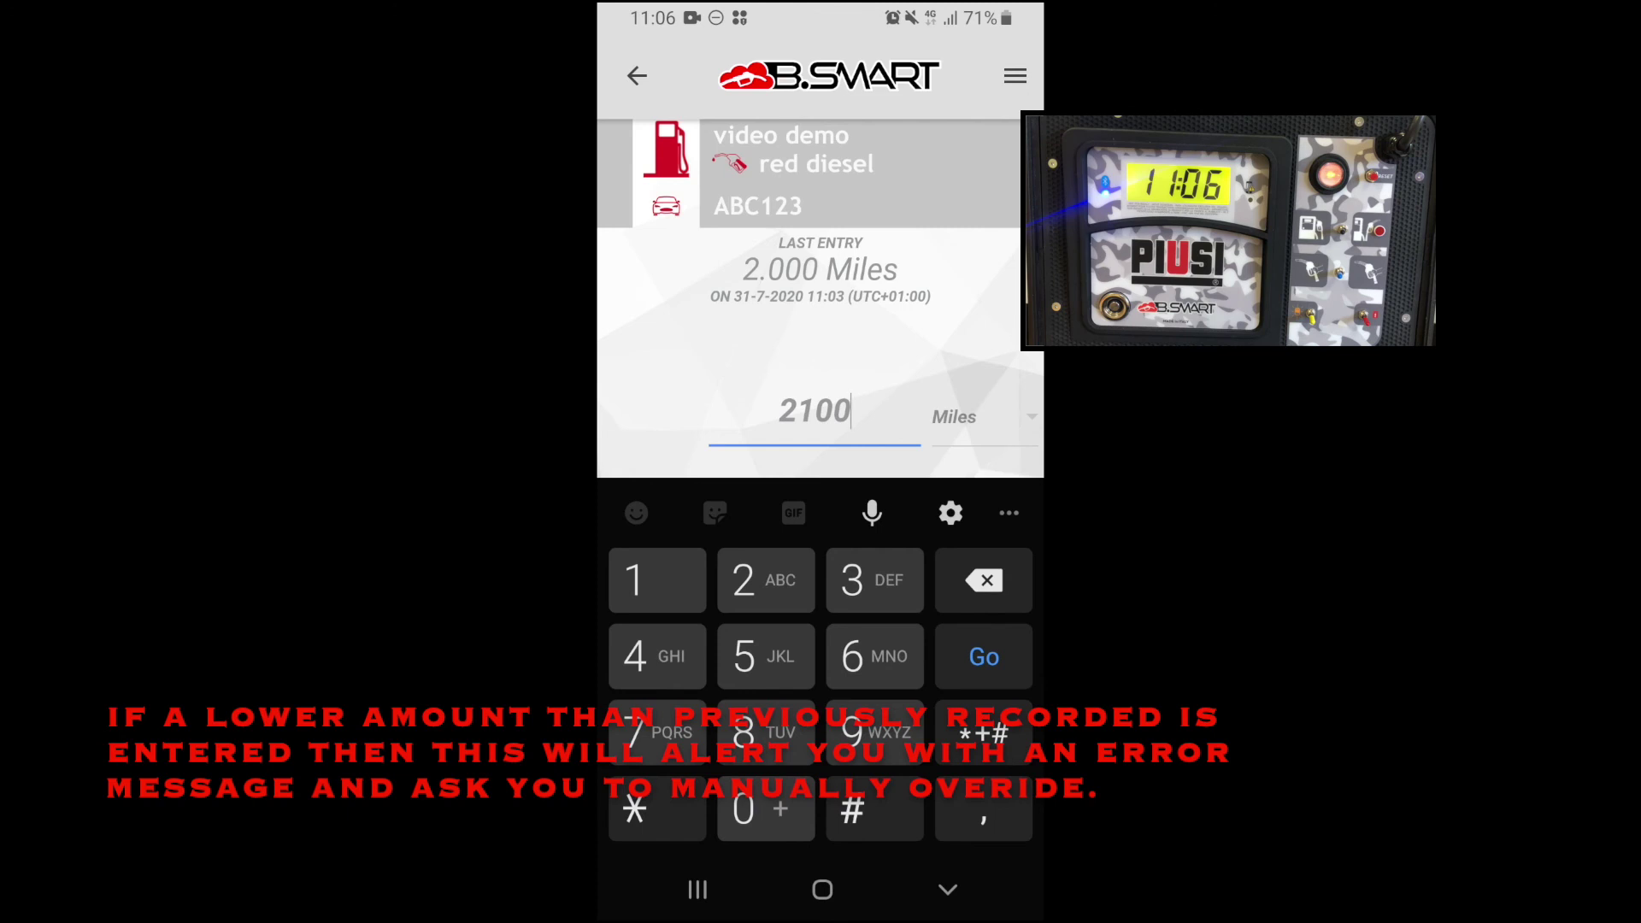
key("Return")
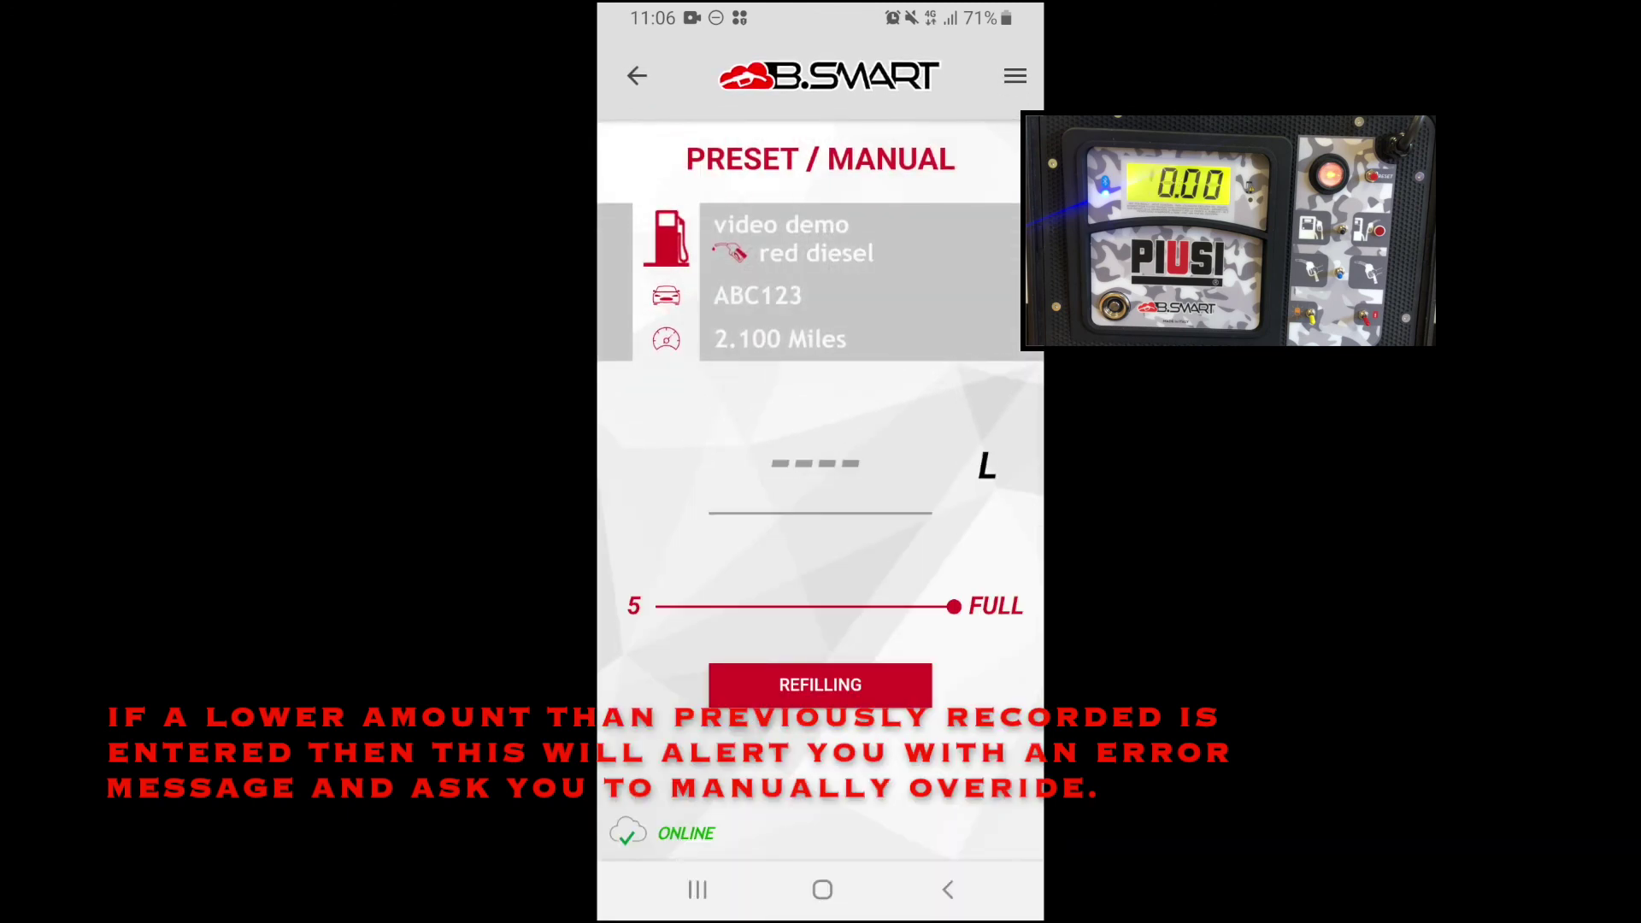
left_click(817, 466)
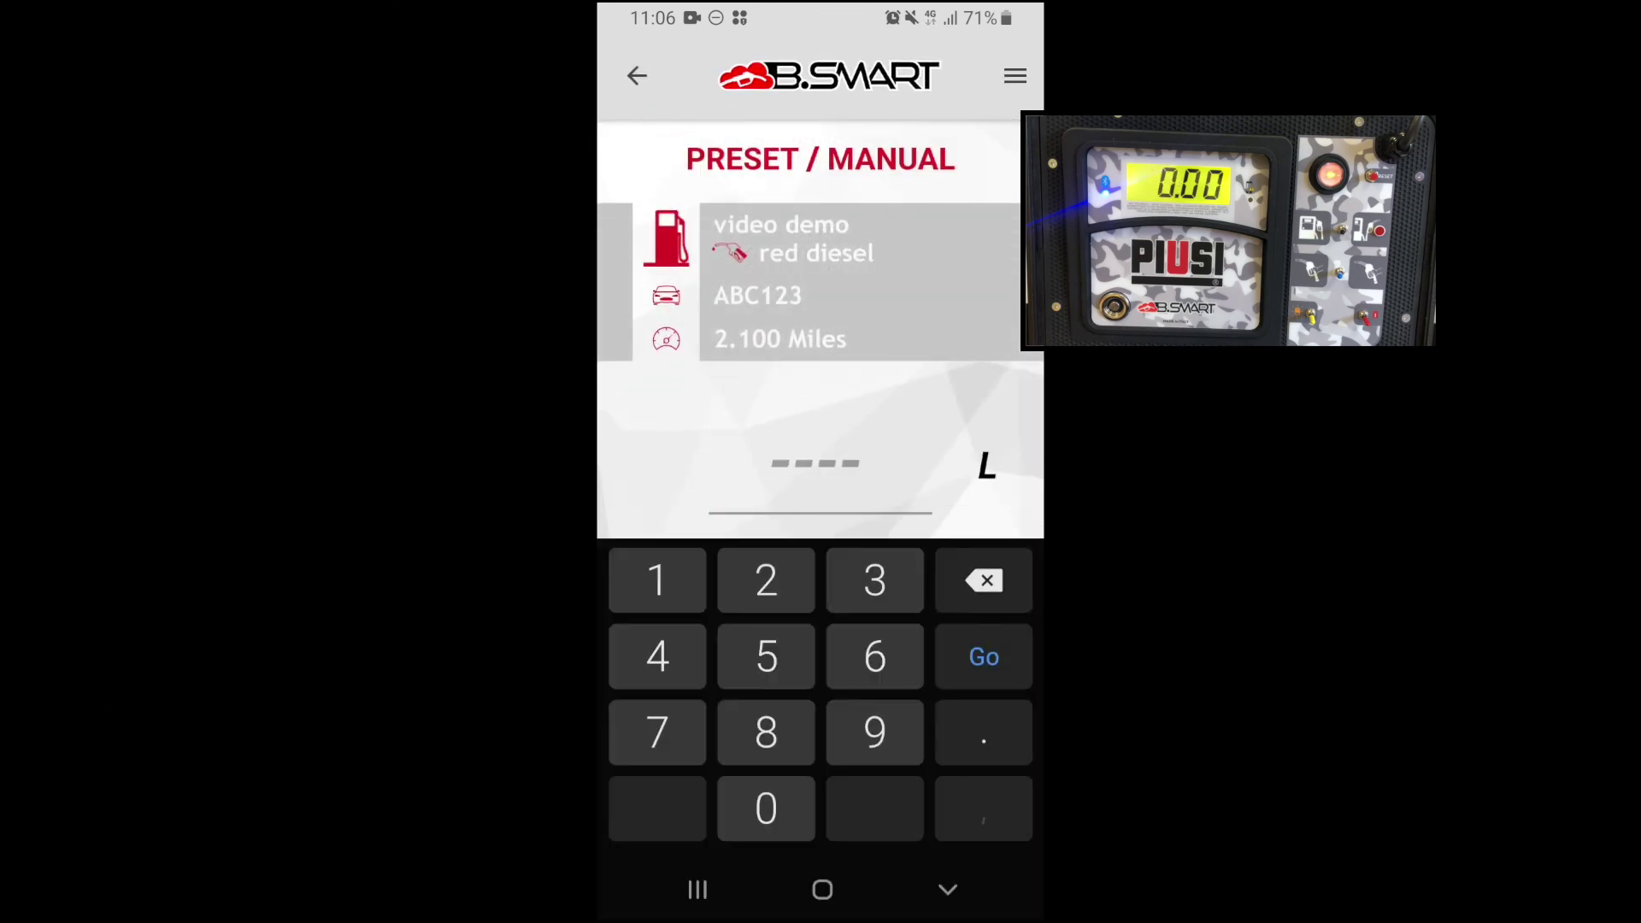
Leave the quantity at FULL with no preset and start the second refill.
key("Escape")
mouse_move(954, 606)
left_mouse_down()
mouse_move(810, 606)
mouse_move(954, 606)
left_mouse_up()
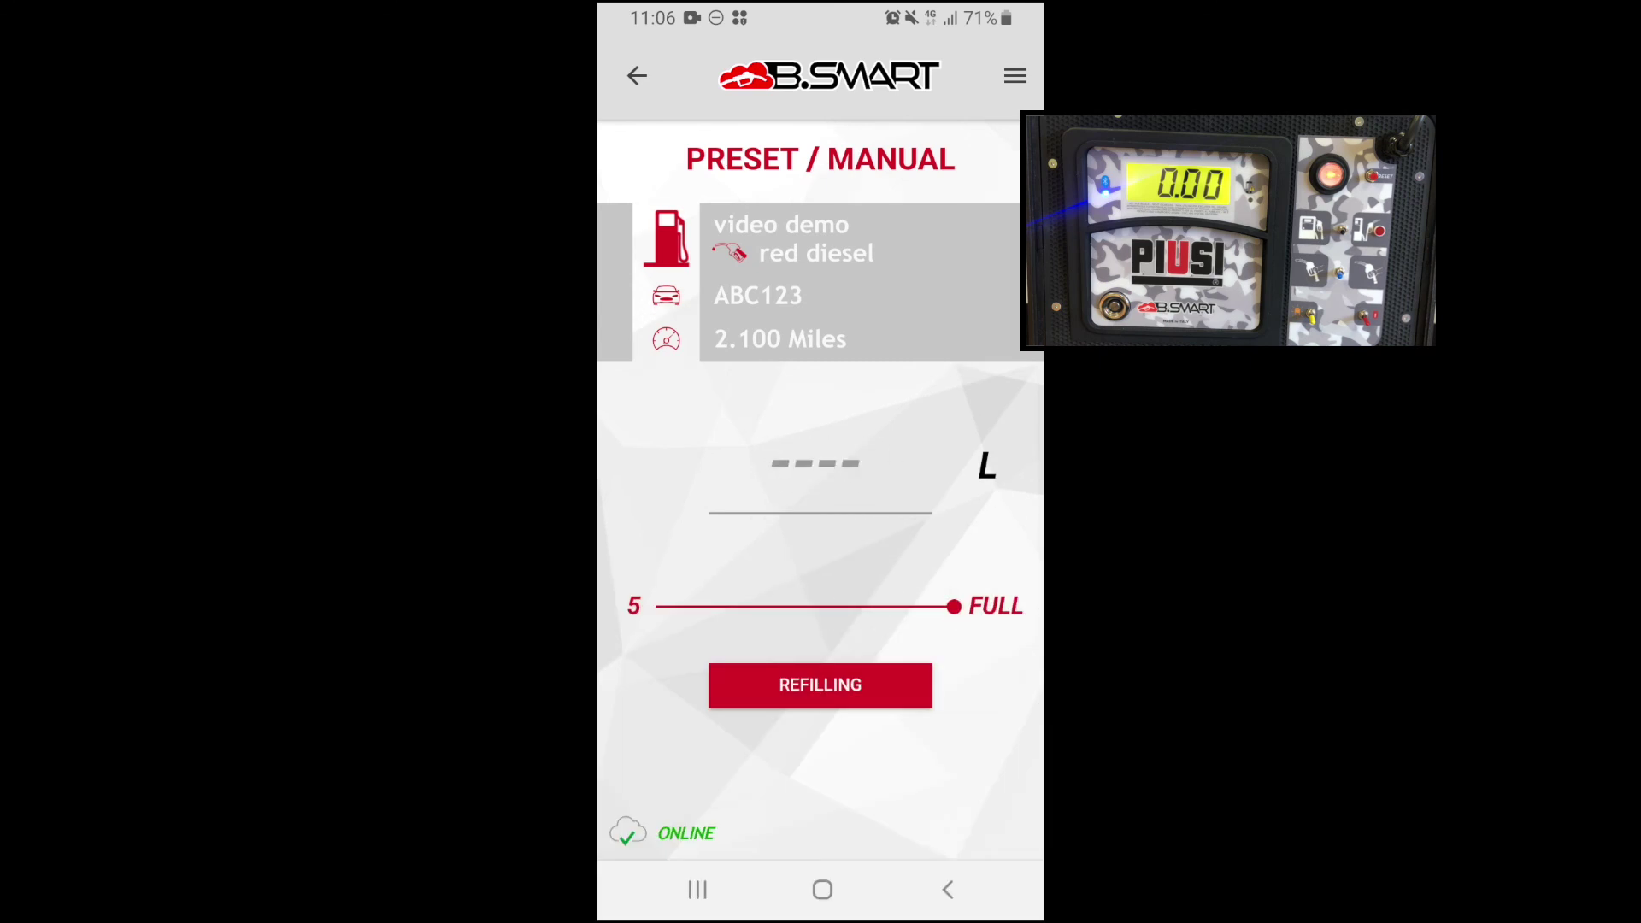
left_click(820, 685)
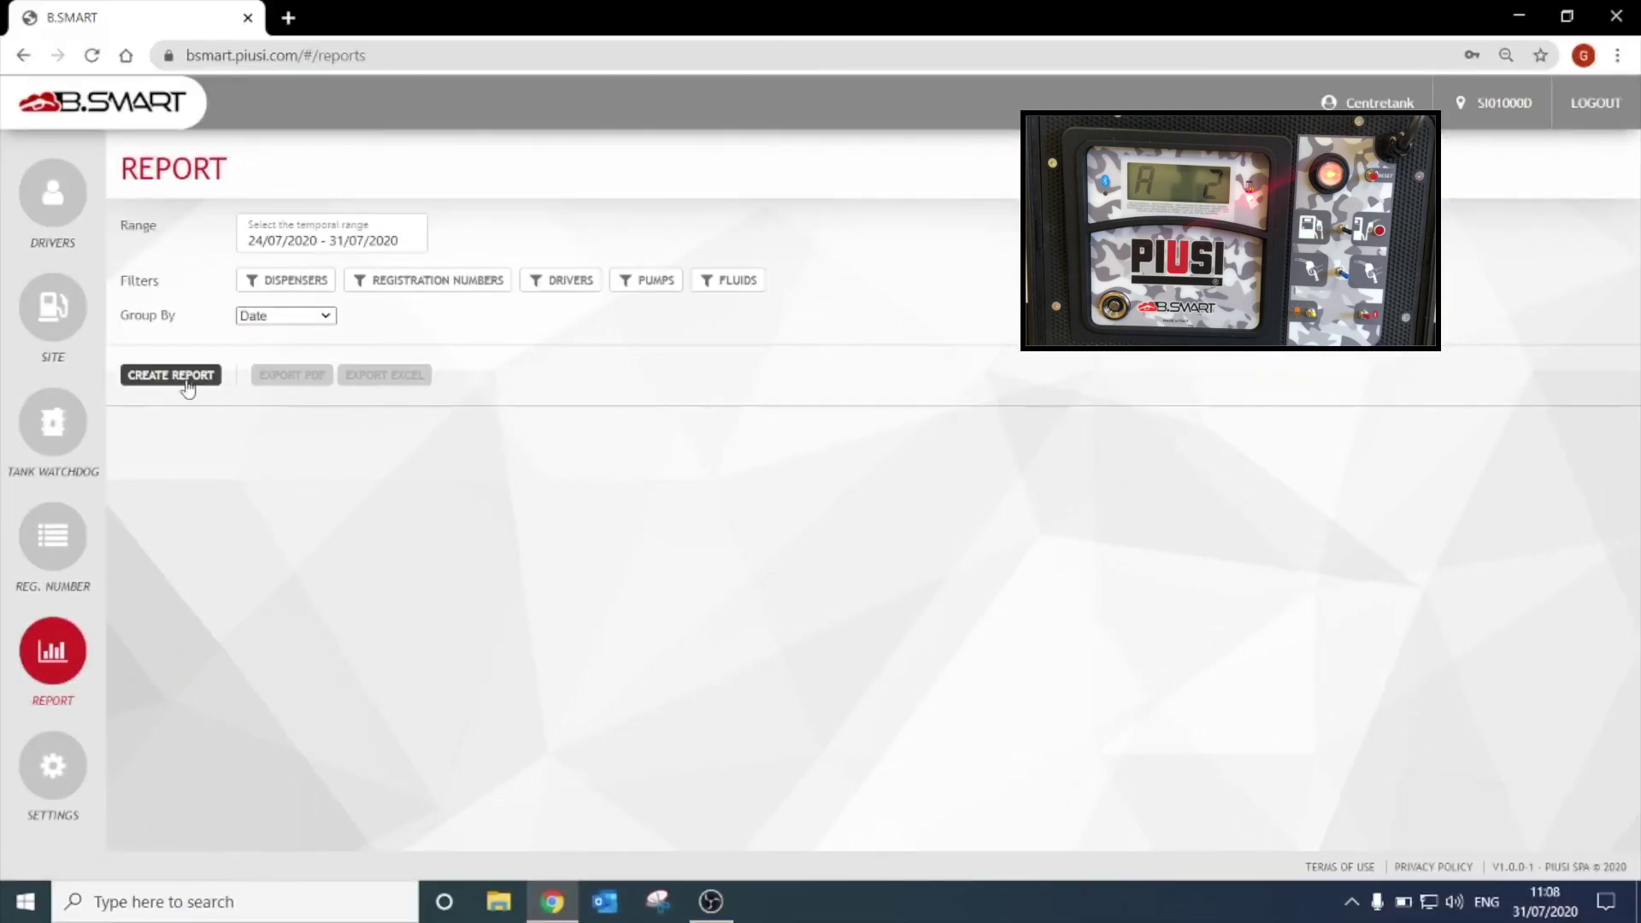
Regenerate the report with both dispenses (52.26 L) and open the 37.23 L ticket PDF Ticket_Dispense_20200731120844.pdf.
left_click(171, 375)
scroll(361, 672, "down", 3)
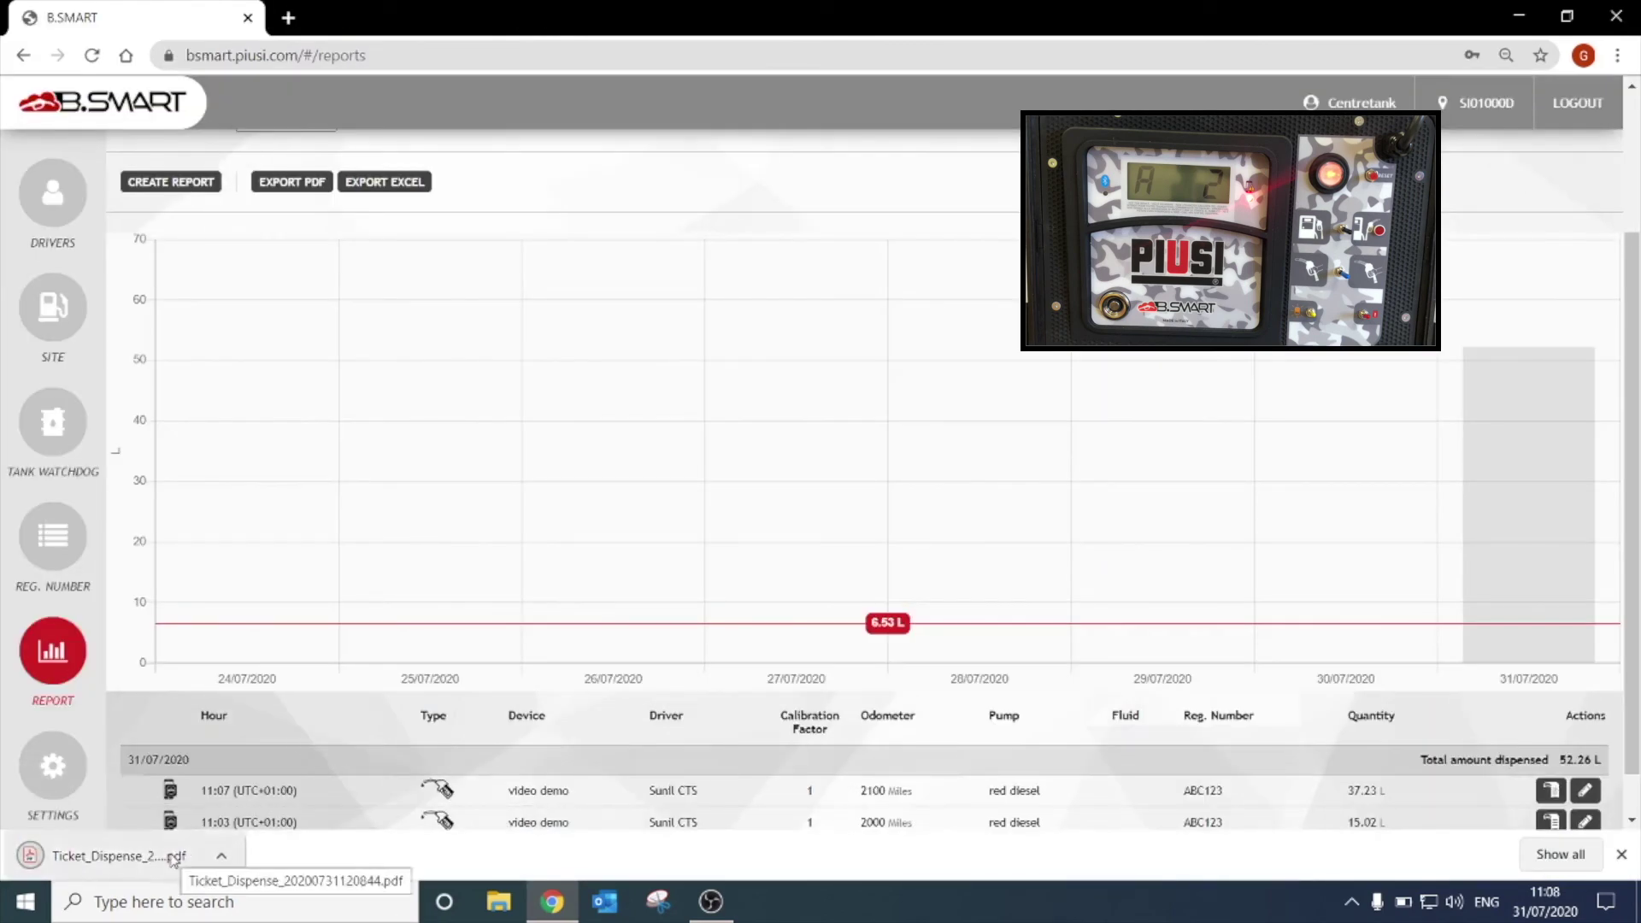
left_click(174, 857)
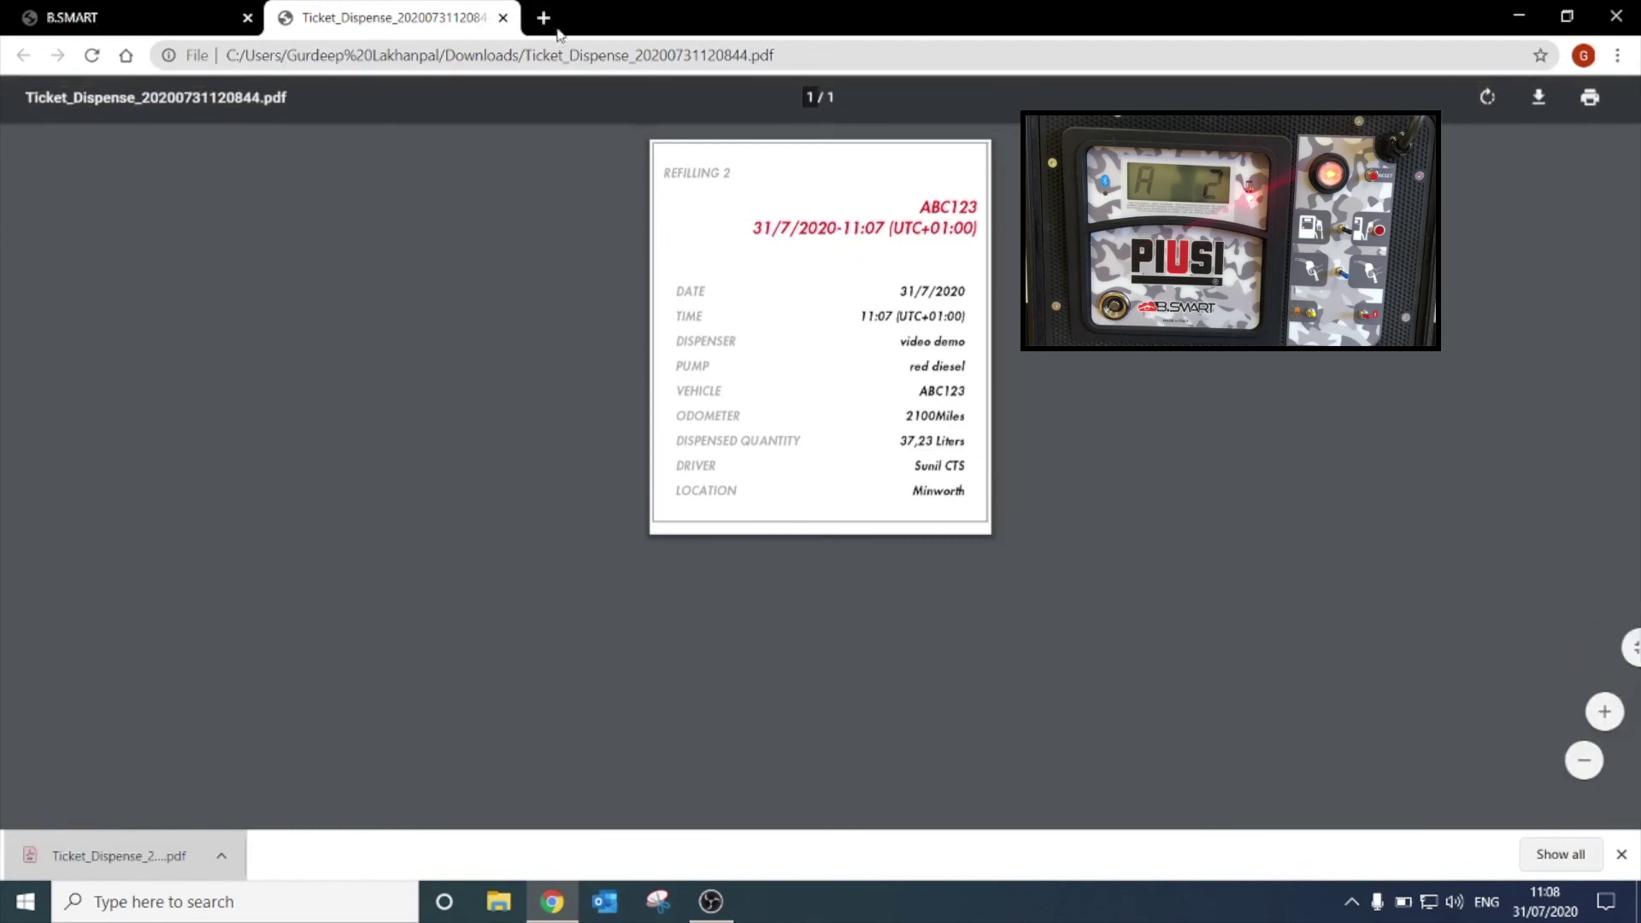
Close the Refilling 2 e-ticket PDF (37.23 L) to return to the B.SMART report.
left_click(504, 18)
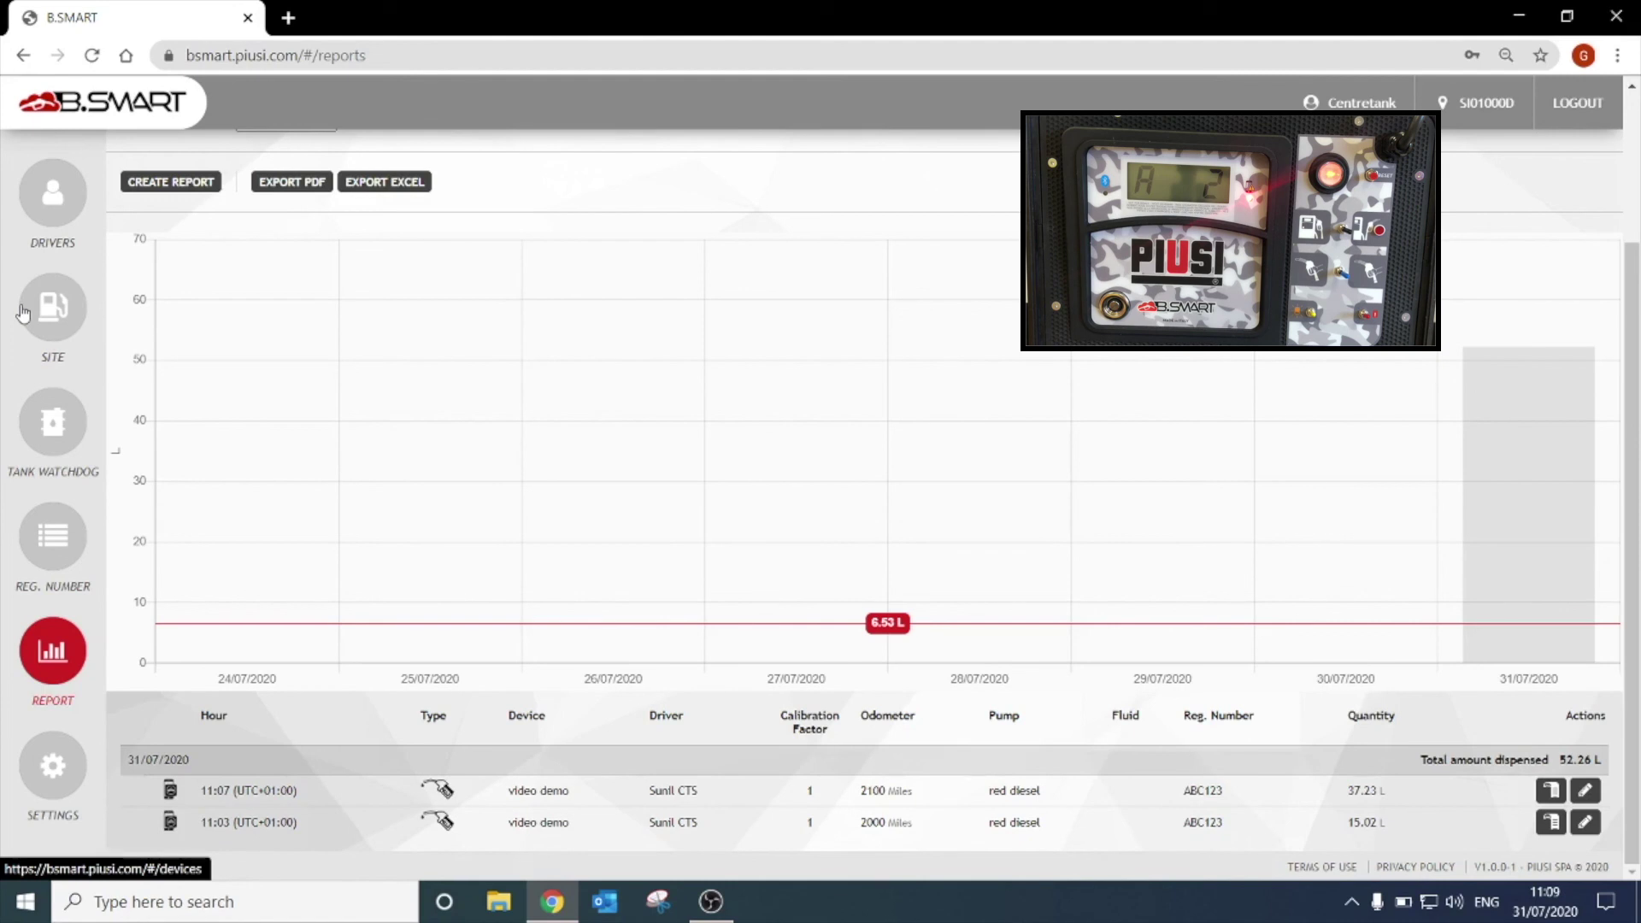
Open the Site page to check the VIDEO DEMO 19070027 dispenser's alarm badge.
left_click(23, 312)
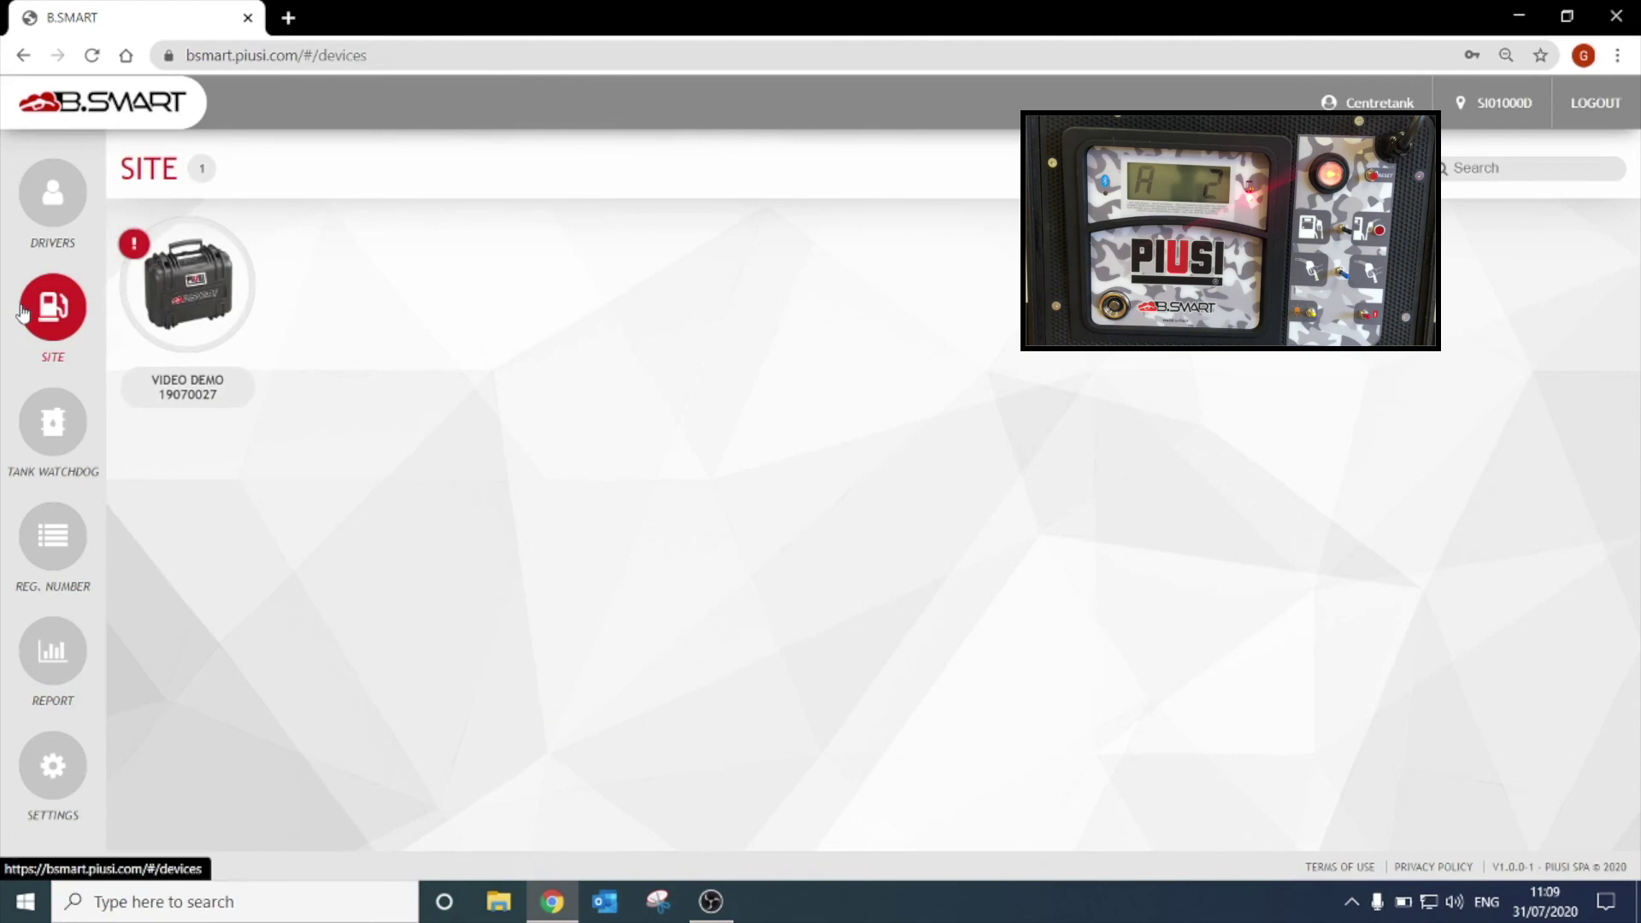